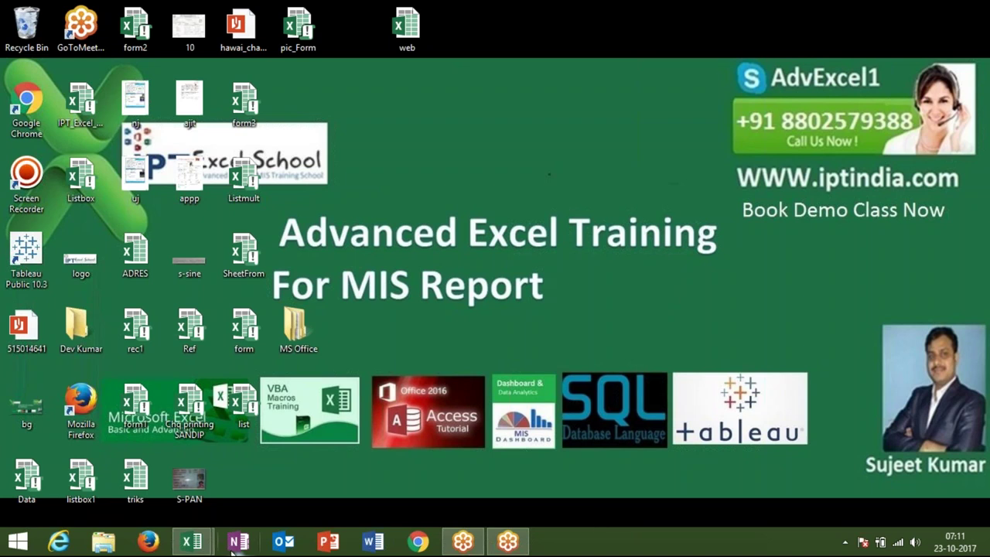
# Step: Bring the Book1 Excel workbook to the front from its taskbar preview
pyautogui.moveTo(207, 542)
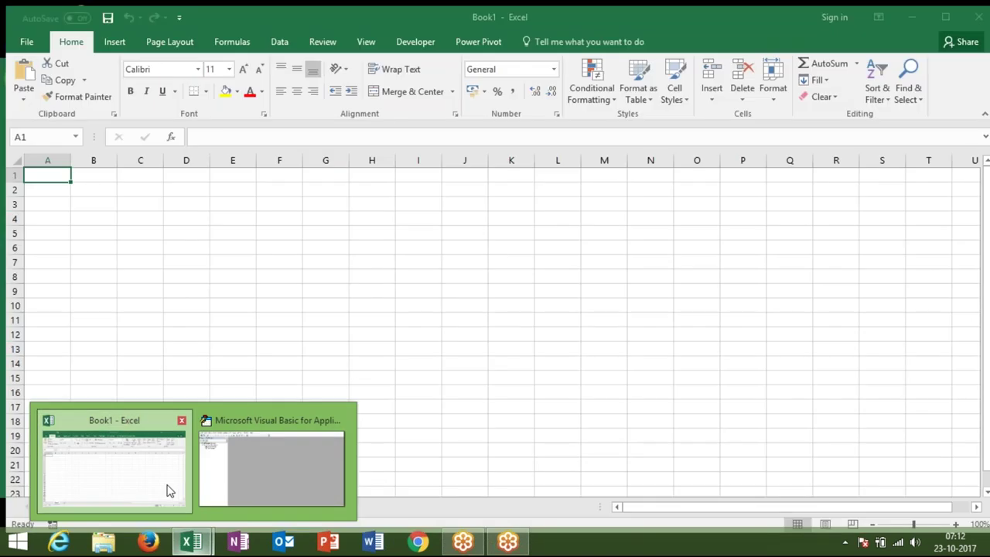
pyautogui.click(166, 490)
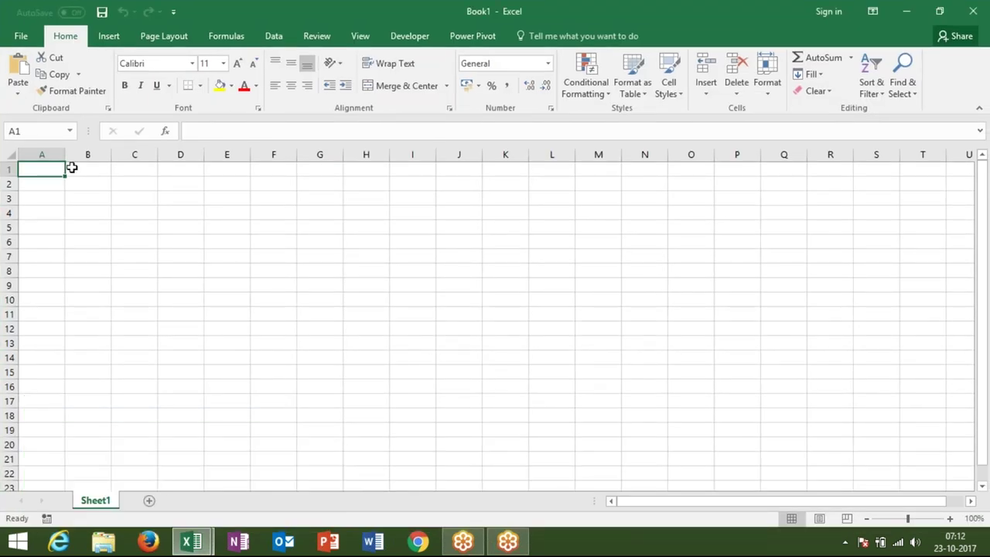
# Step: Enter the formula =RANDBETWEEN(10,90) in cell A1
pyautogui.moveTo(51, 167)
pyautogui.mouseDown()
pyautogui.moveTo(200, 194)
pyautogui.moveTo(290, 315)
pyautogui.mouseUp()
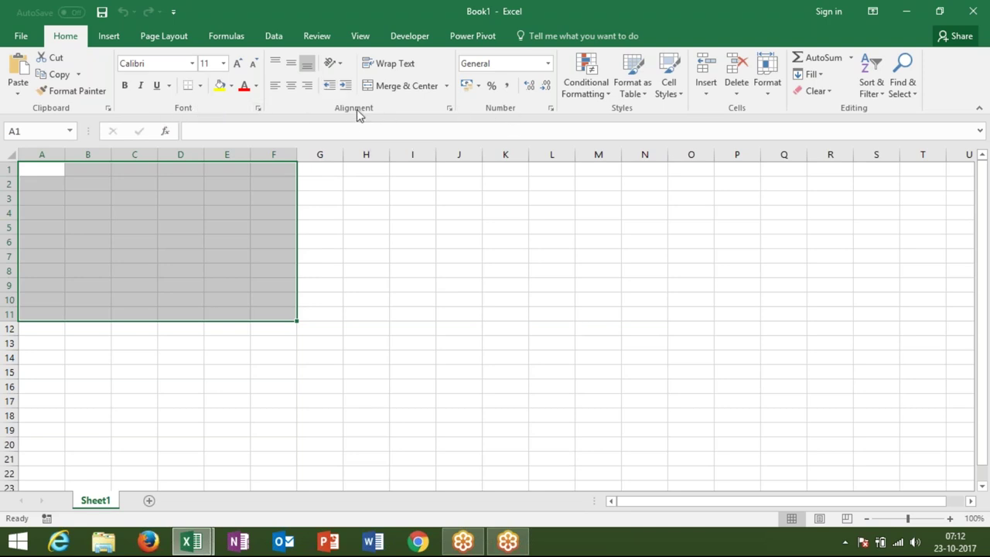
pyautogui.click(60, 181)
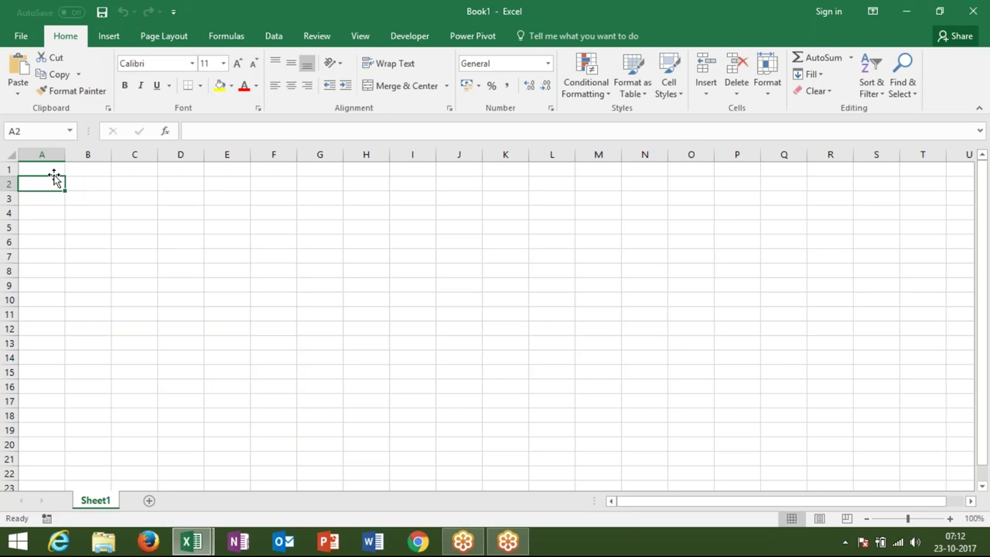
pyautogui.press('Up')
pyautogui.write('=ra')
pyautogui.press('Down')
pyautogui.press('Down')
pyautogui.press('Tab')
pyautogui.press('End')
pyautogui.press('End')
pyautogui.write(',')
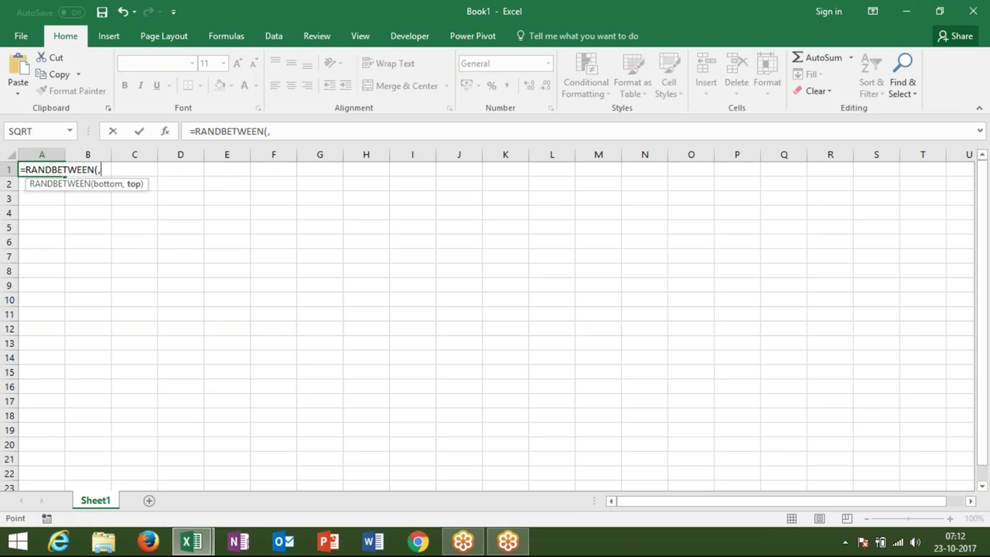
pyautogui.press('BackSpace')
pyautogui.write('10,90')
pyautogui.press('Return')
# Step: Fill the A1 formula across A1:E11 and switch to the VBA editor
pyautogui.moveTo(42, 169)
pyautogui.mouseDown()
pyautogui.moveTo(227, 183)
pyautogui.moveTo(226, 314)
pyautogui.mouseUp()
pyautogui.hotkey('ctrl', 'v')
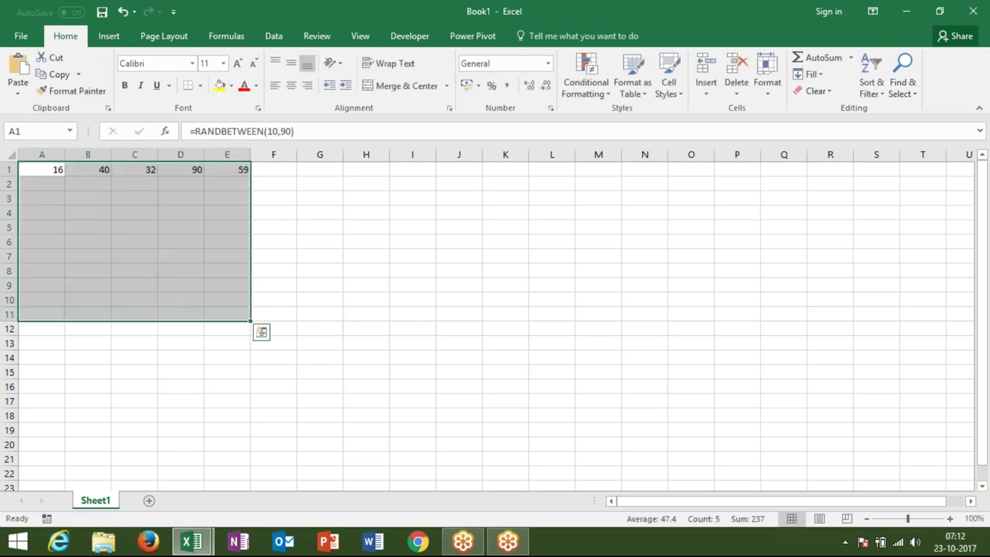
pyautogui.hotkey('alt', 'Tab')
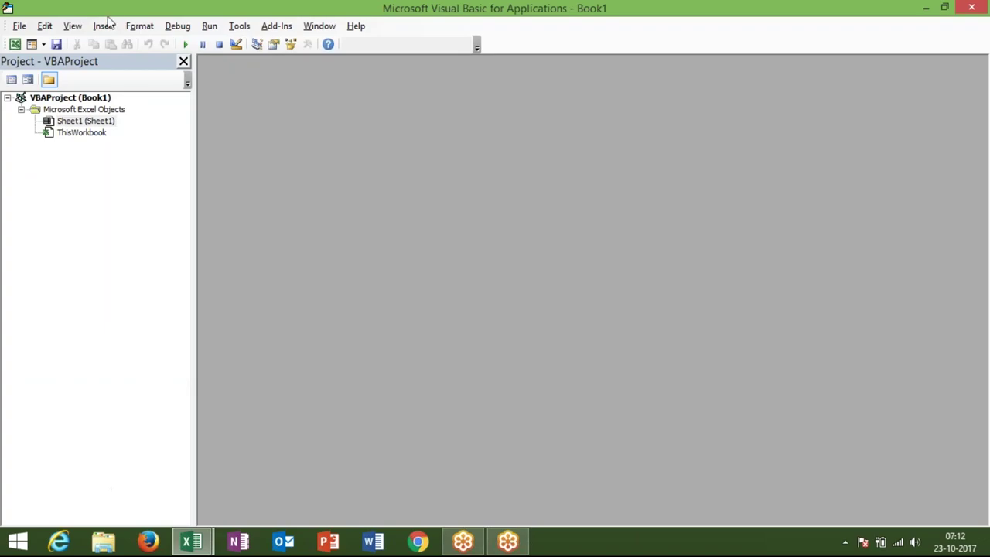
# Step: Insert a new module and write the procedure header Sub rr(), correcting 'sum' to 'sub'
pyautogui.click(104, 28)
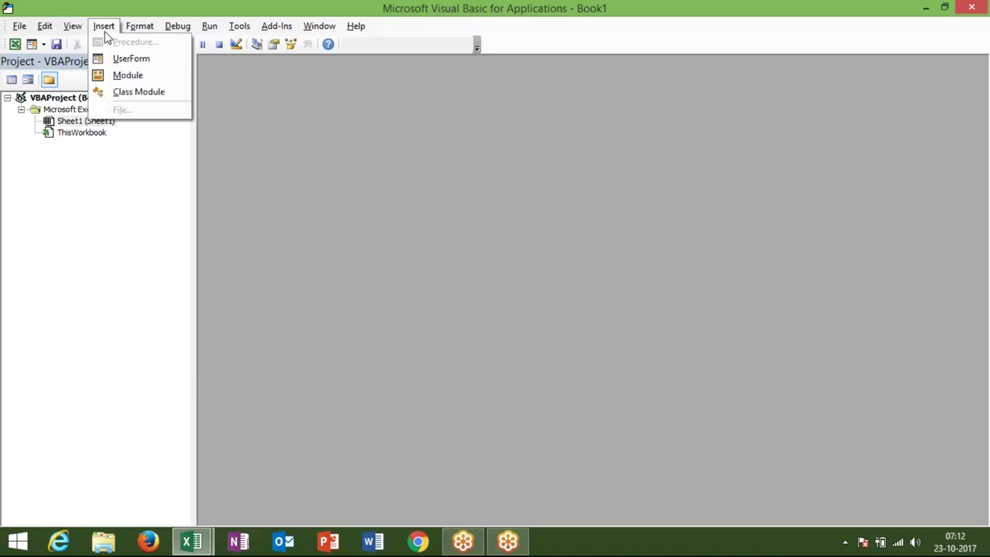
pyautogui.click(114, 80)
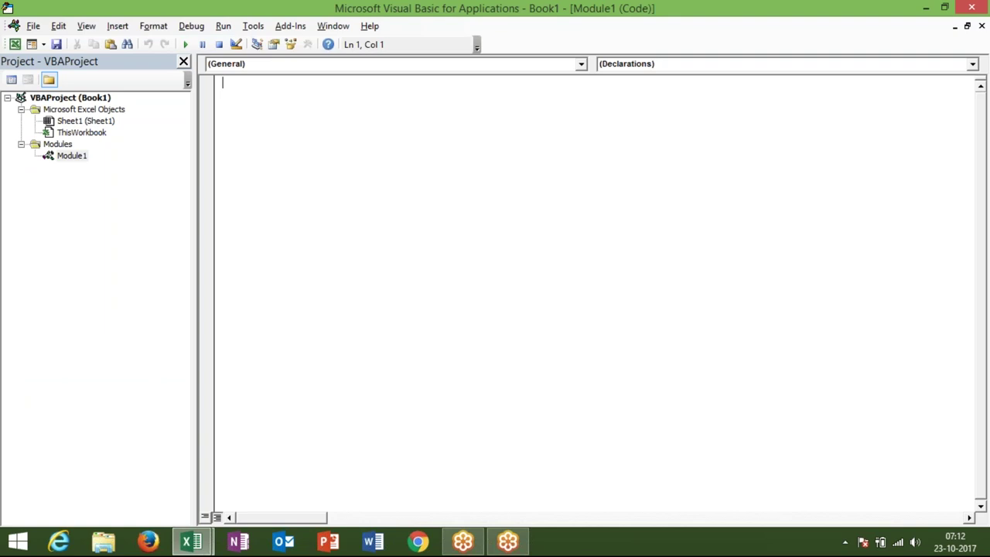
pyautogui.write('s')
pyautogui.write('um ')
pyautogui.write('r')
pyautogui.write('r()')
pyautogui.press('Return')
pyautogui.press('Return')
# Step: Add blank lines inside Sub rr and place the cursor on its first body line
pyautogui.press('Return')
pyautogui.click(241, 83)
pyautogui.press('BackSpace')
pyautogui.write('b')
pyautogui.press('BackSpace')
pyautogui.write('b')
pyautogui.click(246, 99)
pyautogui.press('Return')
pyautogui.press('Return')
pyautogui.press('Return')
pyautogui.click(222, 105)
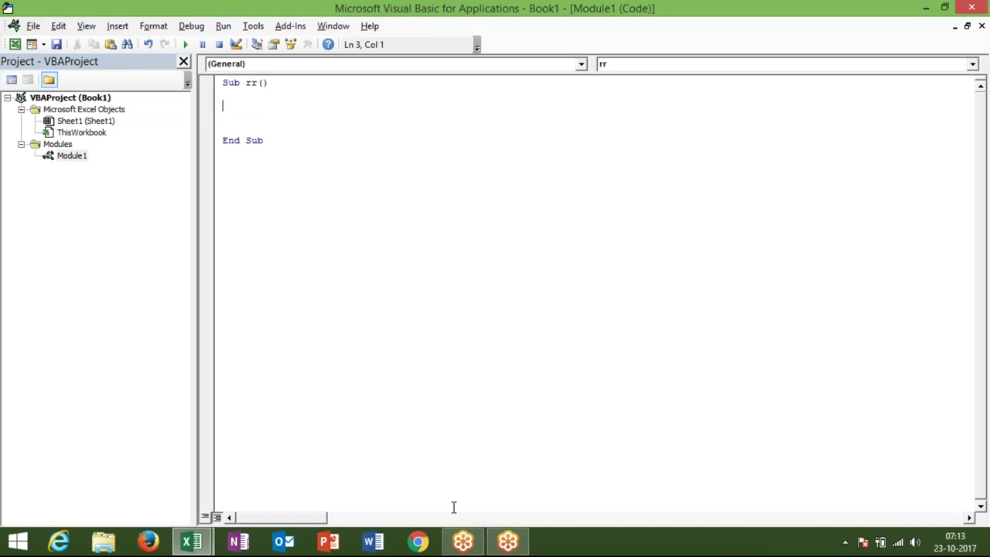
pyautogui.click(464, 539)
pyautogui.click(464, 538)
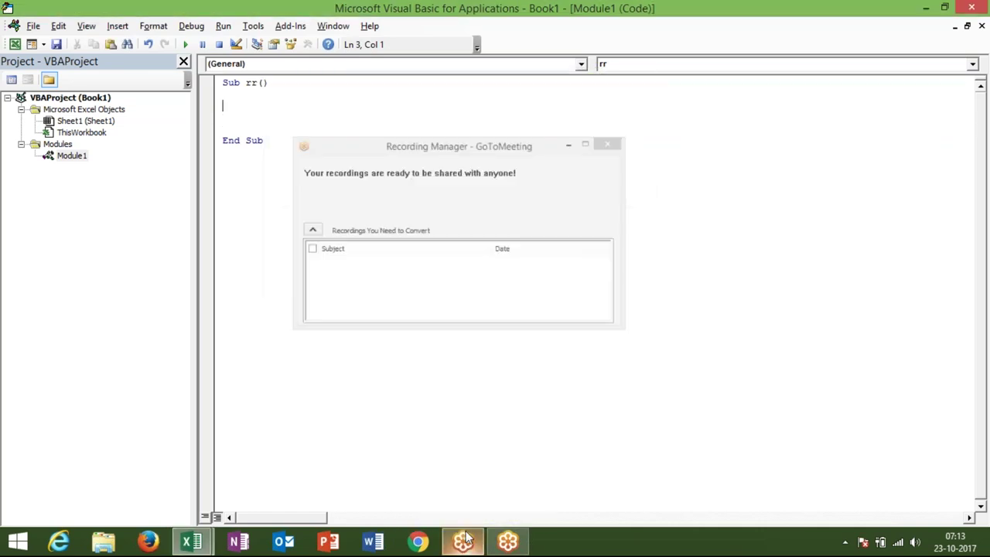
pyautogui.press('Return')
pyautogui.press('Return')
pyautogui.press('Up')
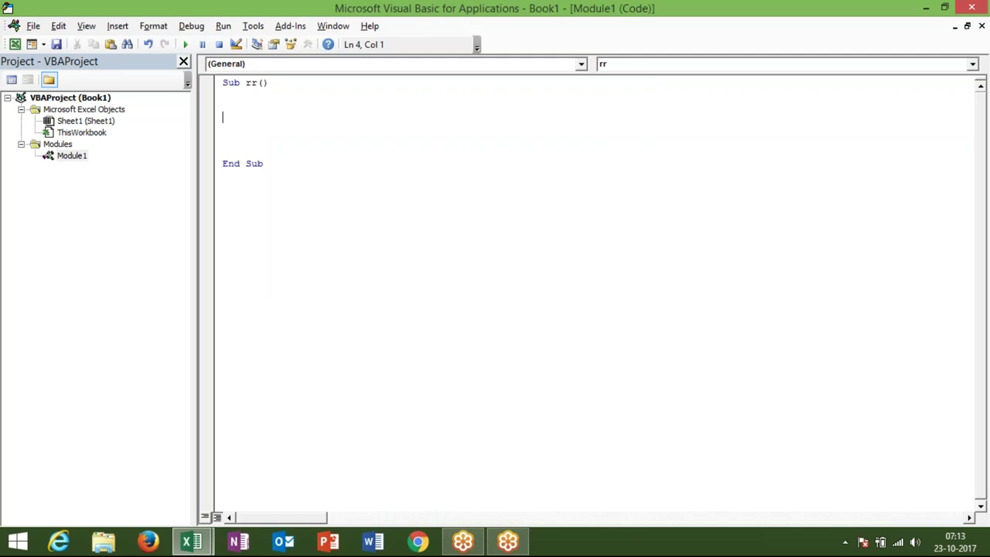
pyautogui.hotkey('alt', 'Tab')
pyautogui.hotkey('alt', 'Tab')
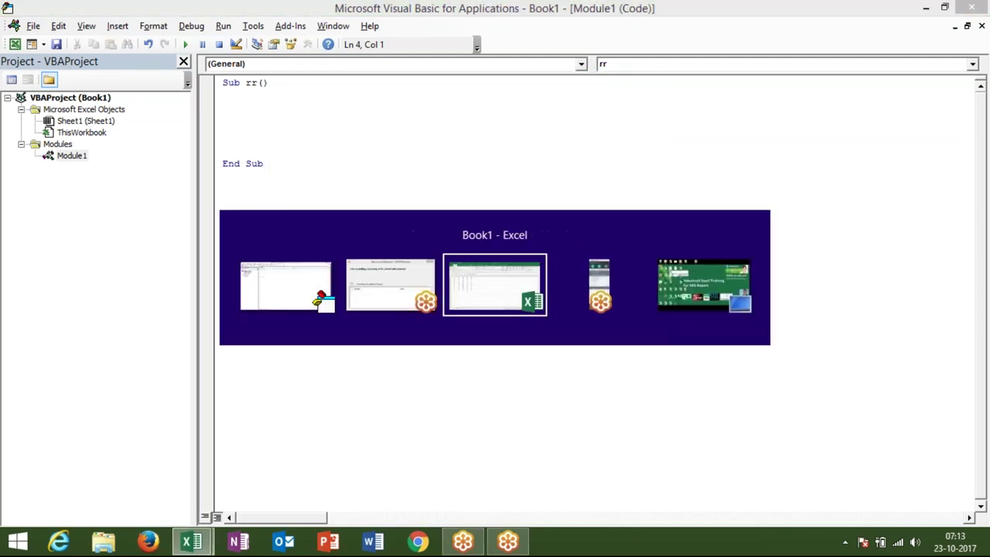
pyautogui.hotkey('alt', 'F11')
pyautogui.click(223, 106)
# Step: Write the line Range("A1:E11").Font.Name = "Arial" in the rr macro
pyautogui.write('rang')
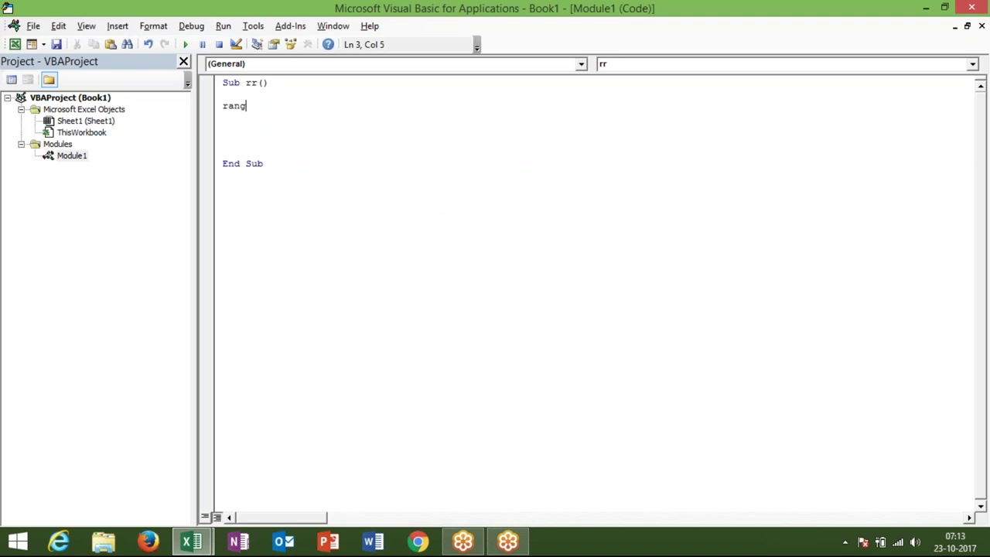
pyautogui.write('e')
pyautogui.write('("A1')
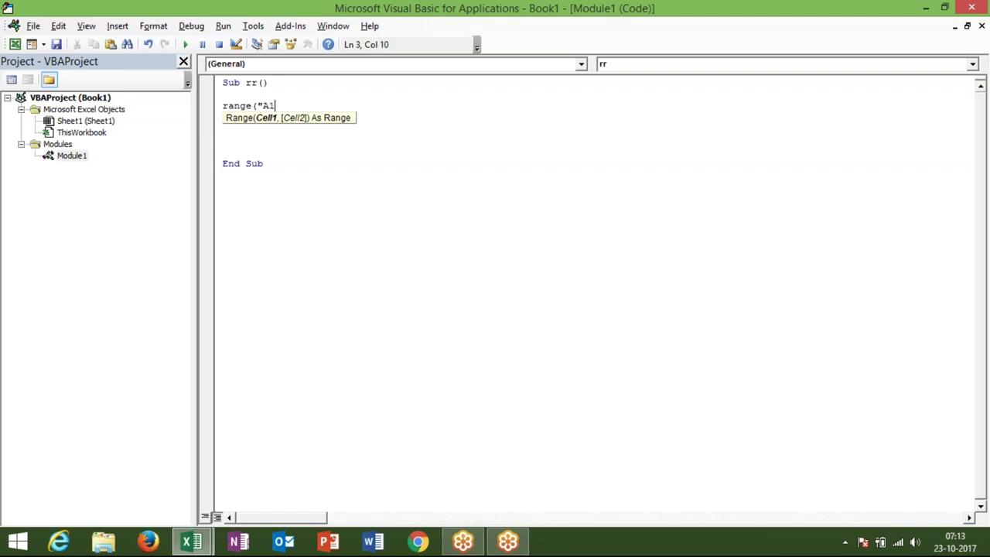
pyautogui.write('"')
pyautogui.hotkey('alt', 'F11')
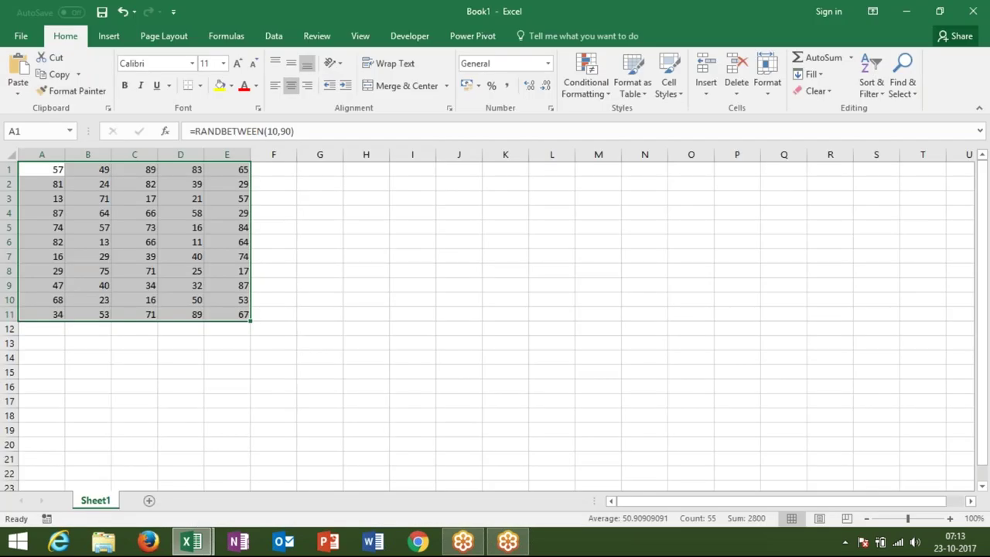
pyautogui.hotkey('alt', 'F11')
pyautogui.write('E')
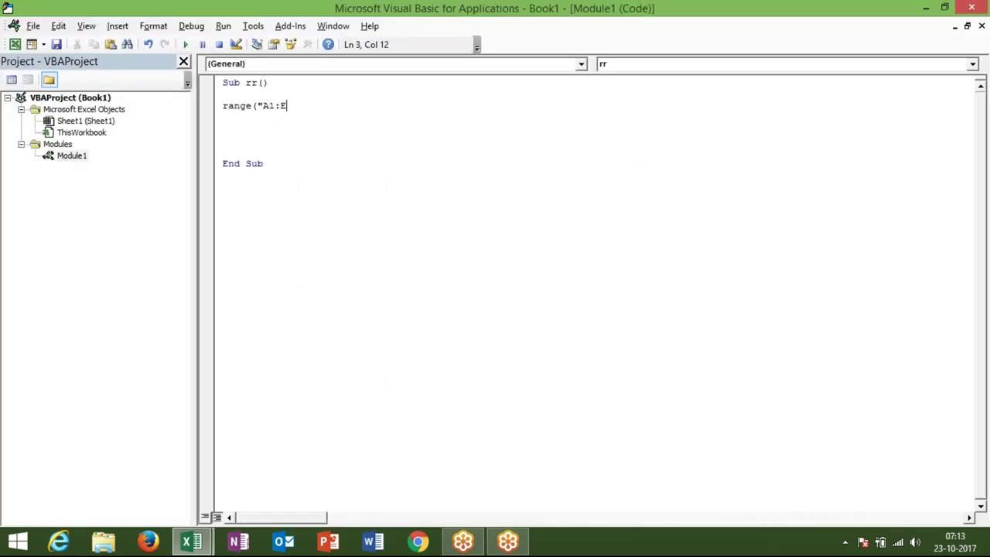
pyautogui.write('11").')
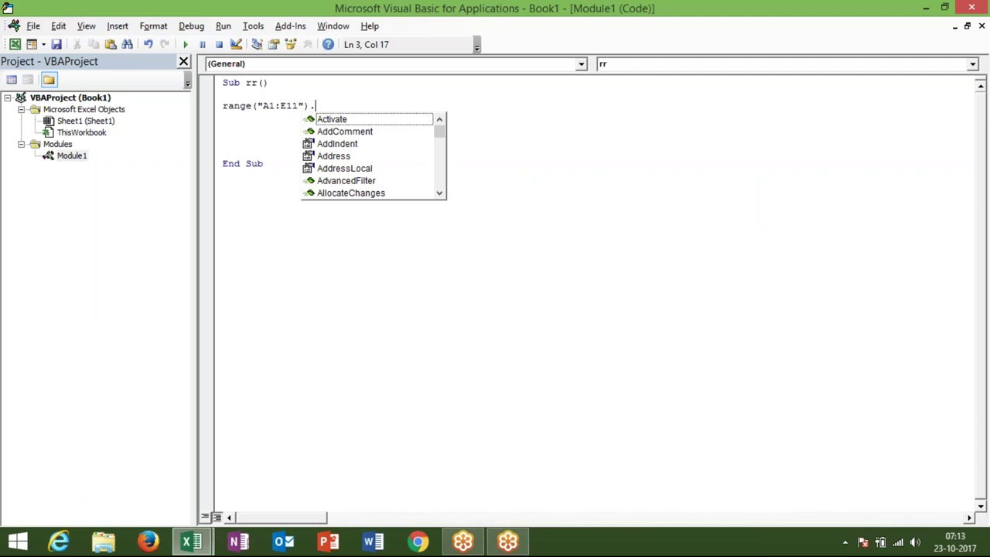
pyautogui.write('font')
pyautogui.press('Tab')
pyautogui.write('.ne')
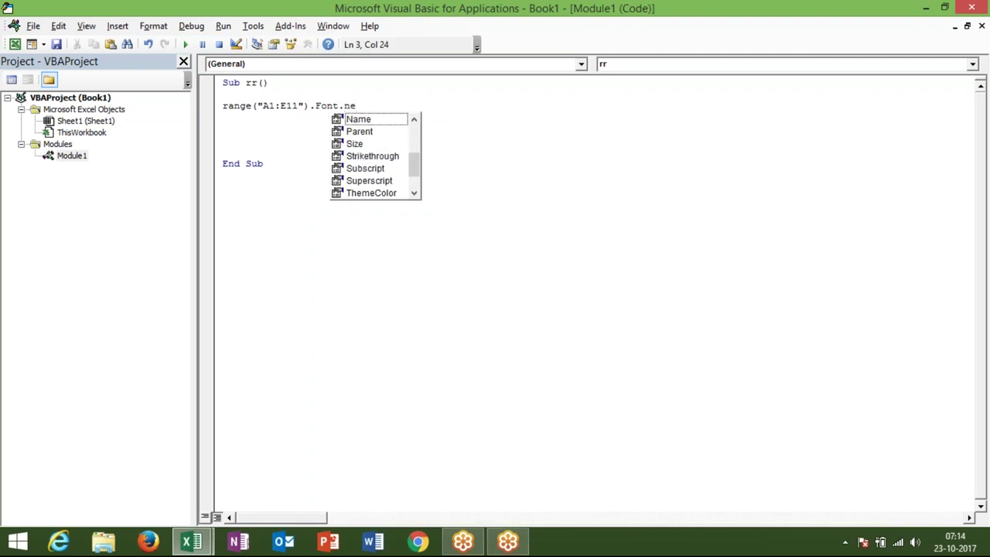
pyautogui.press('Tab')
pyautogui.write('= "')
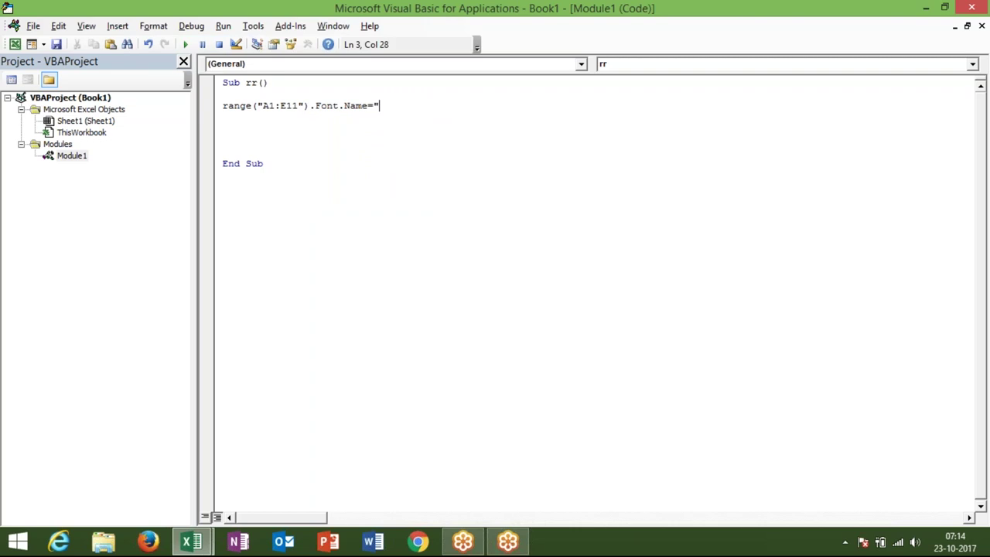
pyautogui.write('Arial"')
pyautogui.press('Return')
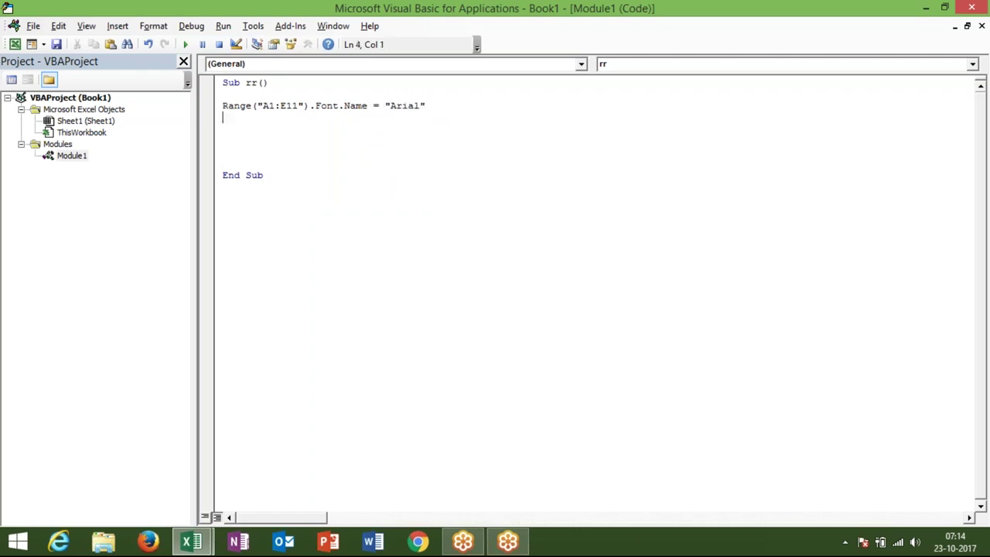
# Step: Duplicate that line and change the copy to Range("A1:E11").Font.Size = 12
pyautogui.press('Up')
pyautogui.hotkey('shift', 'Down')
pyautogui.hotkey('ctrl', 'c')
pyautogui.press('Right')
pyautogui.hotkey('ctrl', 'v')
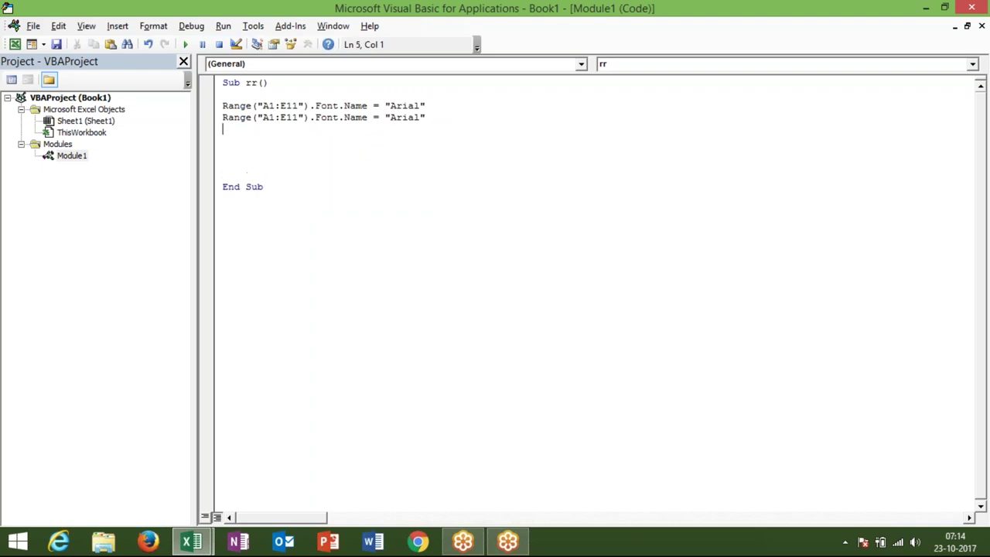
pyautogui.doubleClick(355, 116)
pyautogui.write('size')
pyautogui.doubleClick(406, 118)
pyautogui.press('BackSpace')
pyautogui.press('BackSpace')
pyautogui.write('1')
pyautogui.write('2')
pyautogui.press('Return')
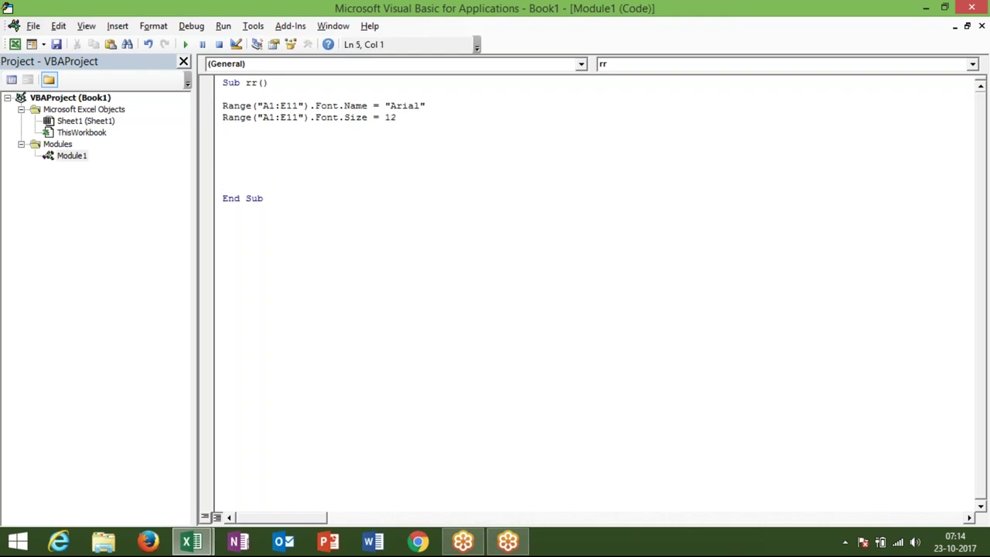
pyautogui.click(340, 117)
pyautogui.moveTo(338, 117); pyautogui.dragTo(222, 116)
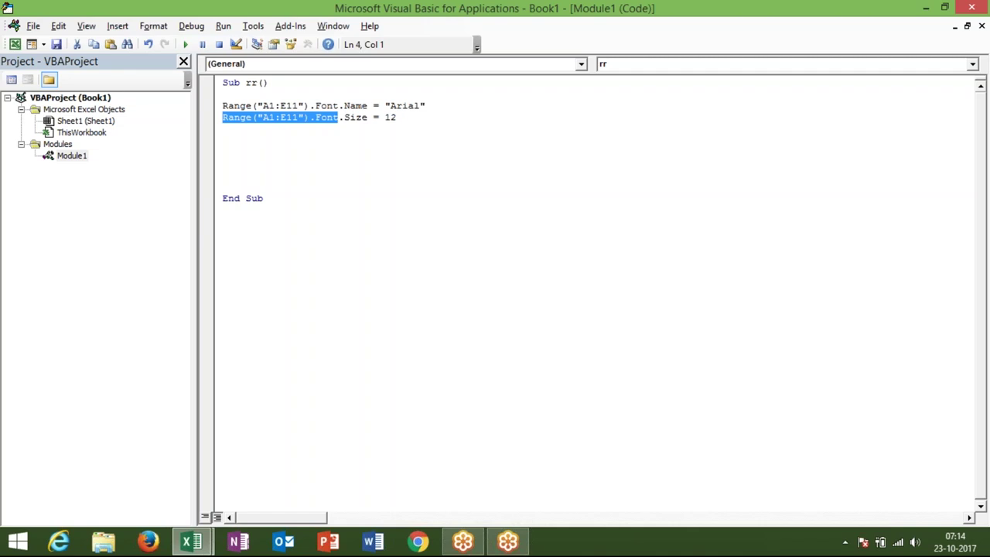
# Step: Restructure the font lines into a With Range("A1:E11").Font block with .Name and .Size
pyautogui.press('Delete')
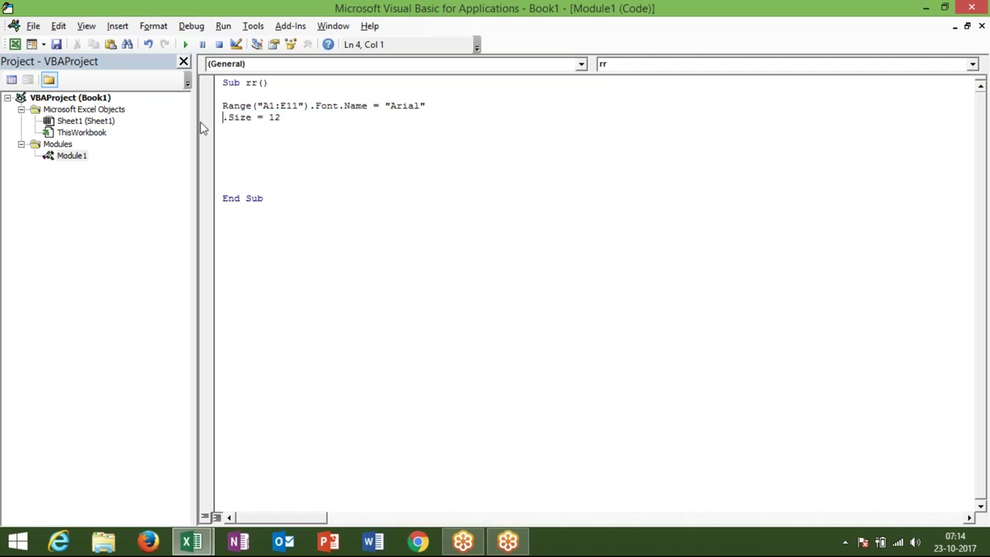
pyautogui.click(223, 105)
pyautogui.write('with')
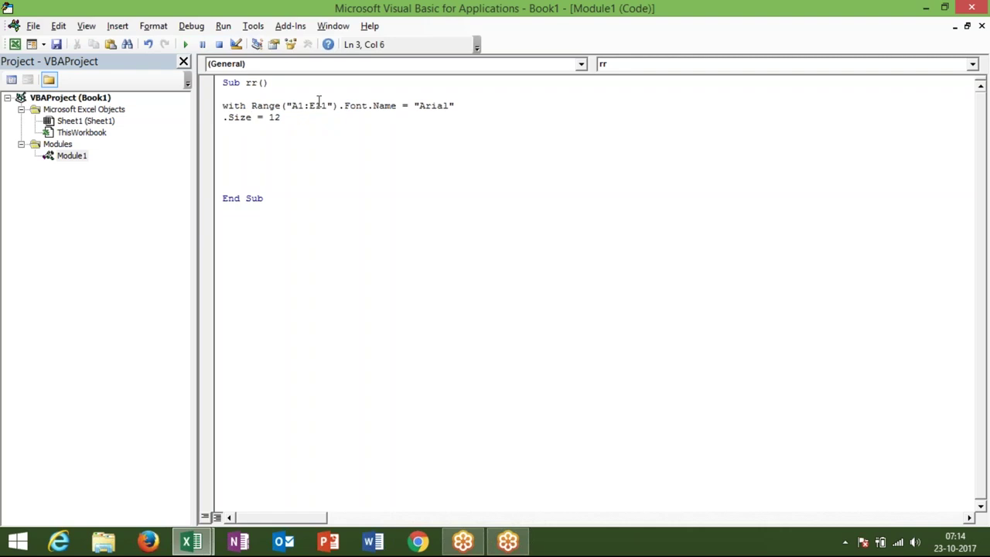
pyautogui.click(368, 106)
pyautogui.press('Return')
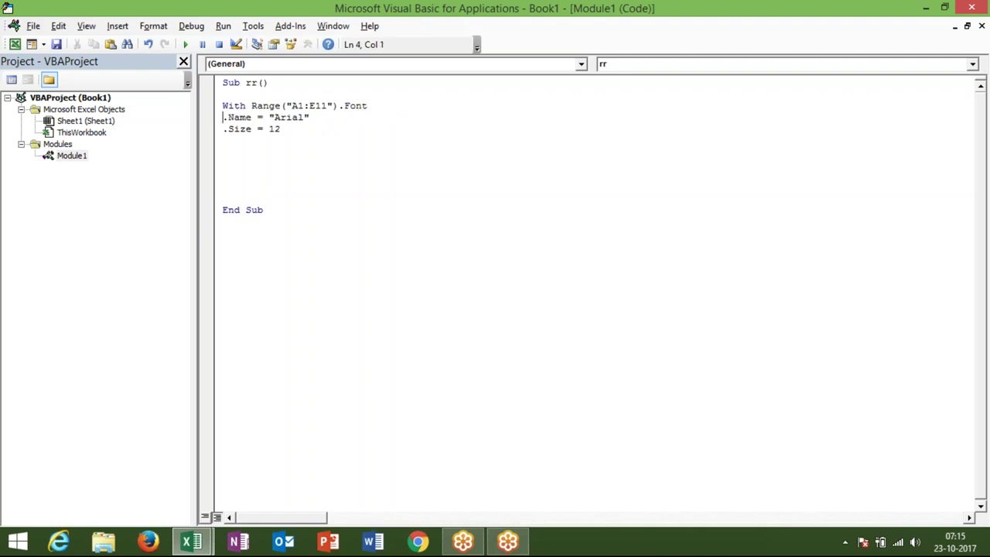
# Step: Add .Color = RGB(11, 22, 52) to the With block, replacing vbRed, and launch OneNote
pyautogui.click(275, 139)
pyautogui.write('.')
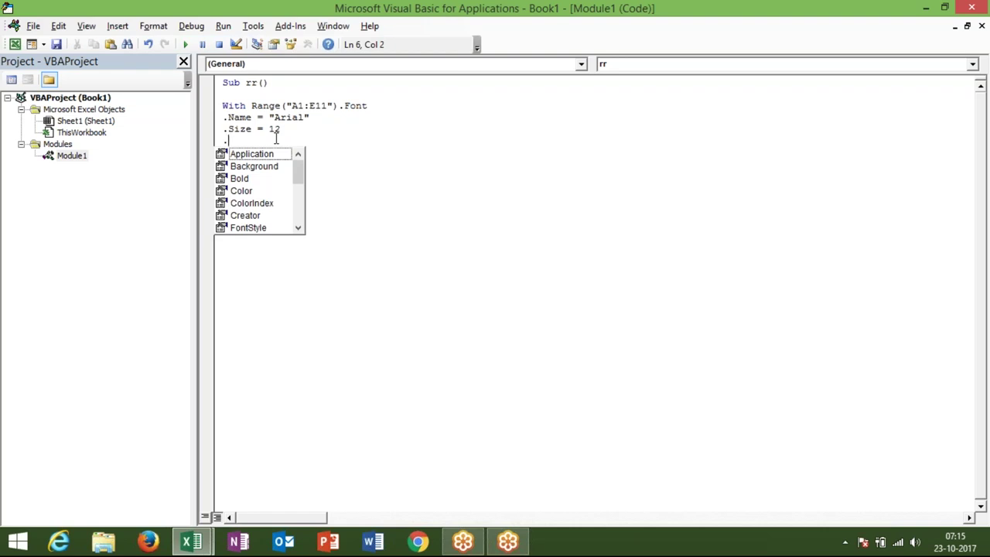
pyautogui.write('col')
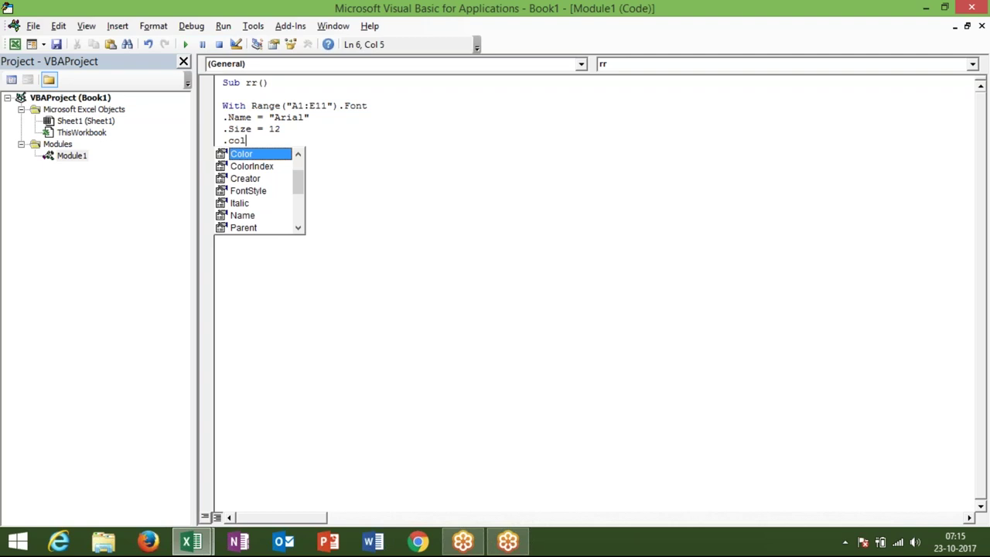
pyautogui.press('Tab')
pyautogui.write('=vbred')
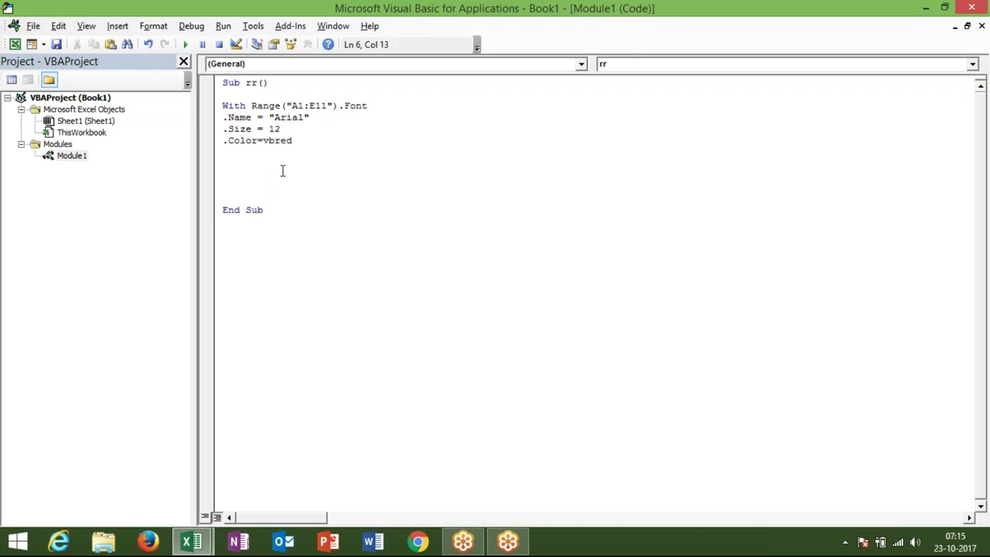
pyautogui.click(289, 167)
pyautogui.doubleClick(295, 141)
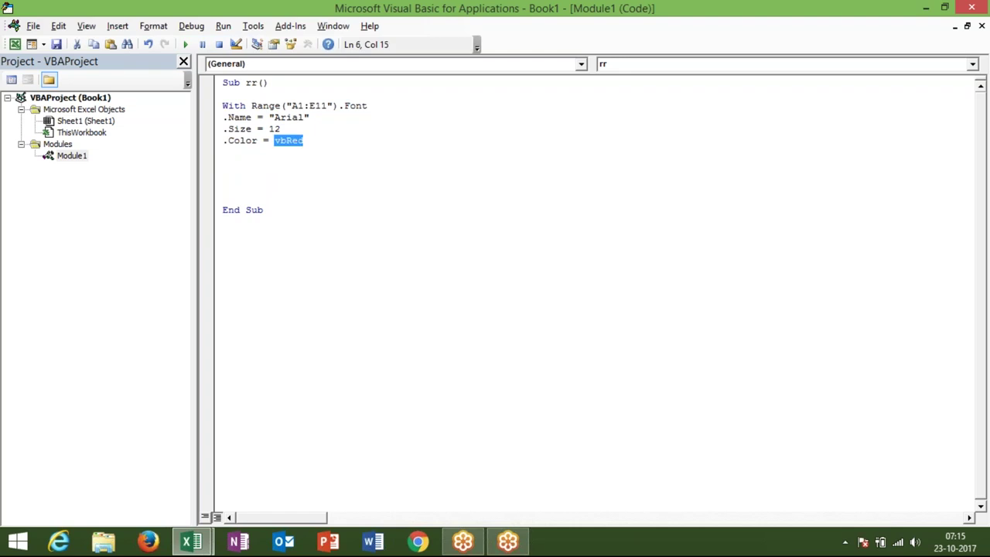
pyautogui.write('r')
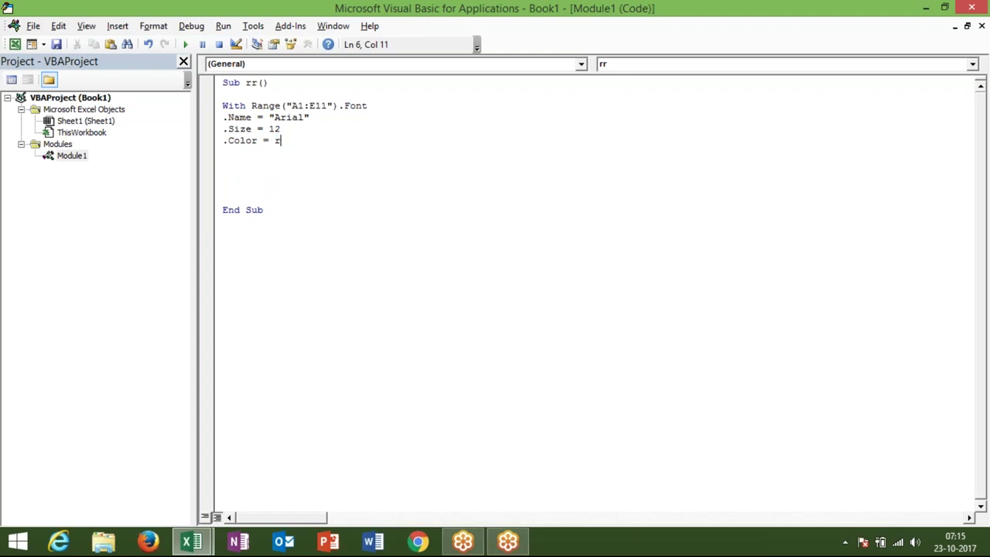
pyautogui.write('gb')
pyautogui.write('(11')
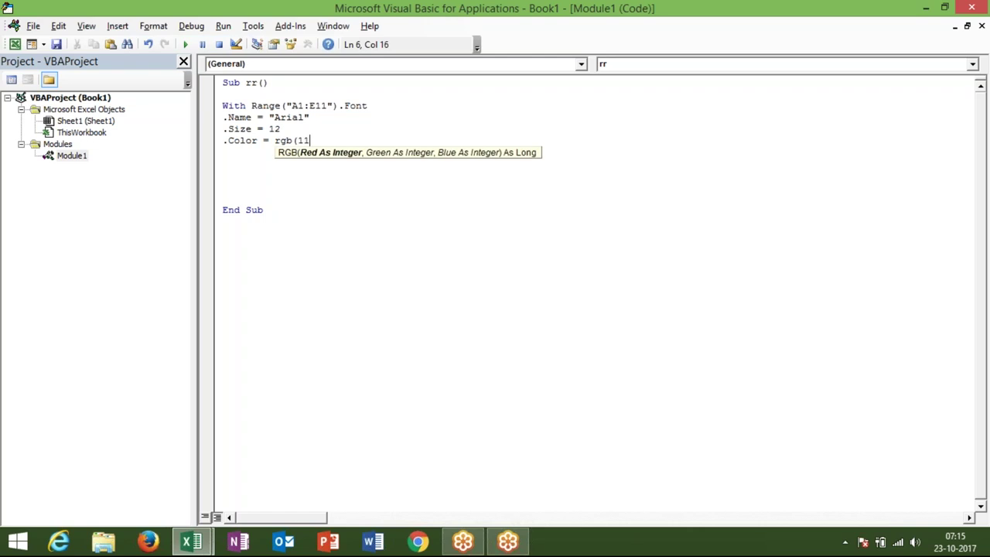
pyautogui.write(',22')
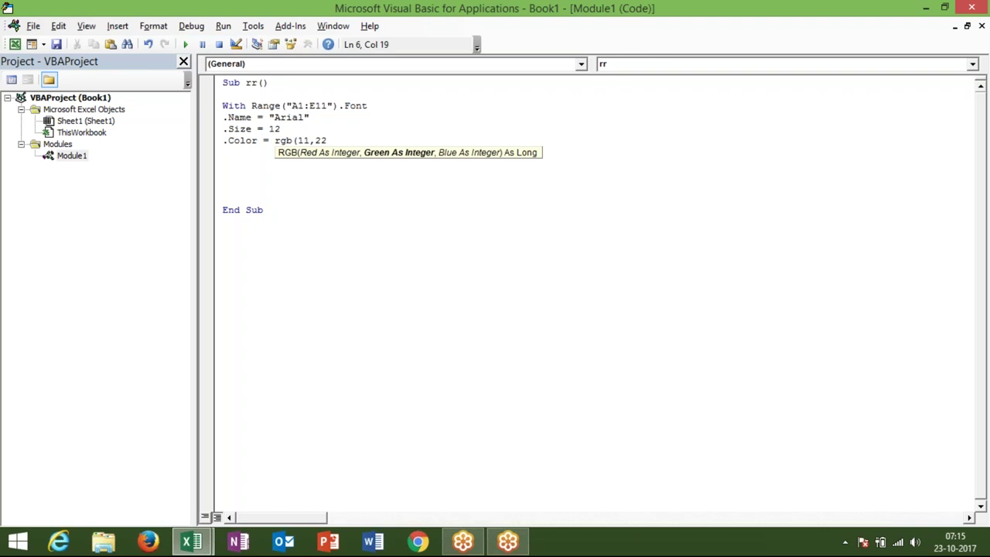
pyautogui.write(',52)')
pyautogui.press('Return')
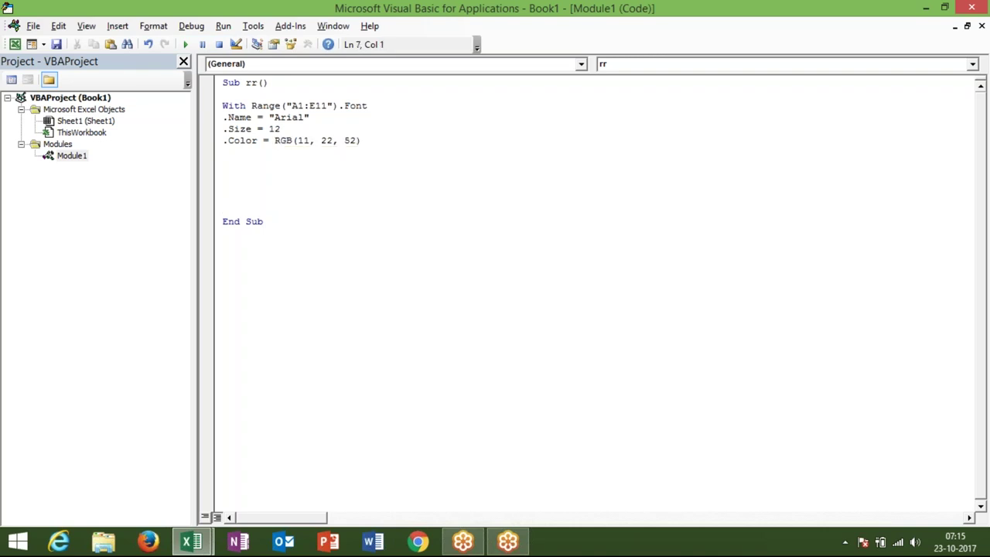
pyautogui.click(239, 541)
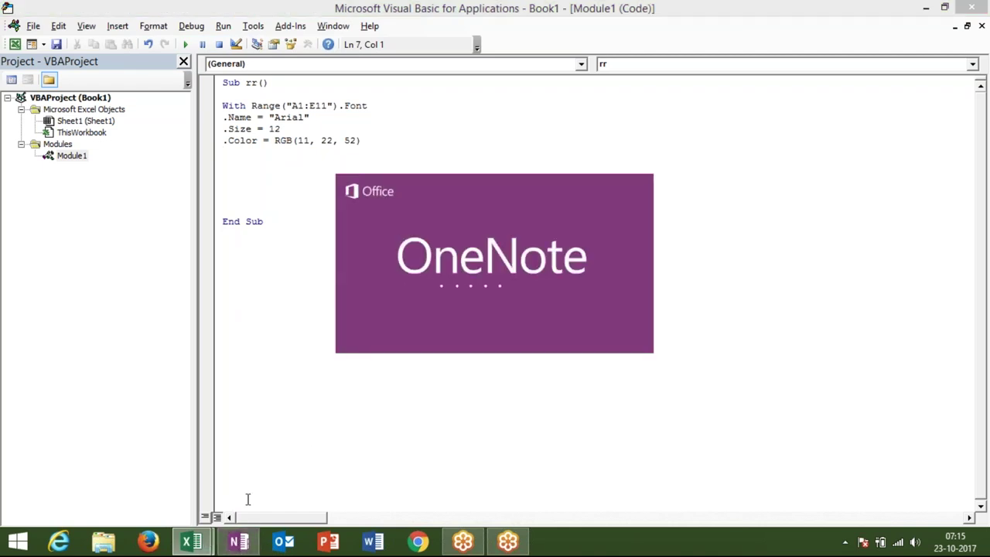
# Step: Close the OneNote window and return to the Excel workbook
pyautogui.click(966, 29)
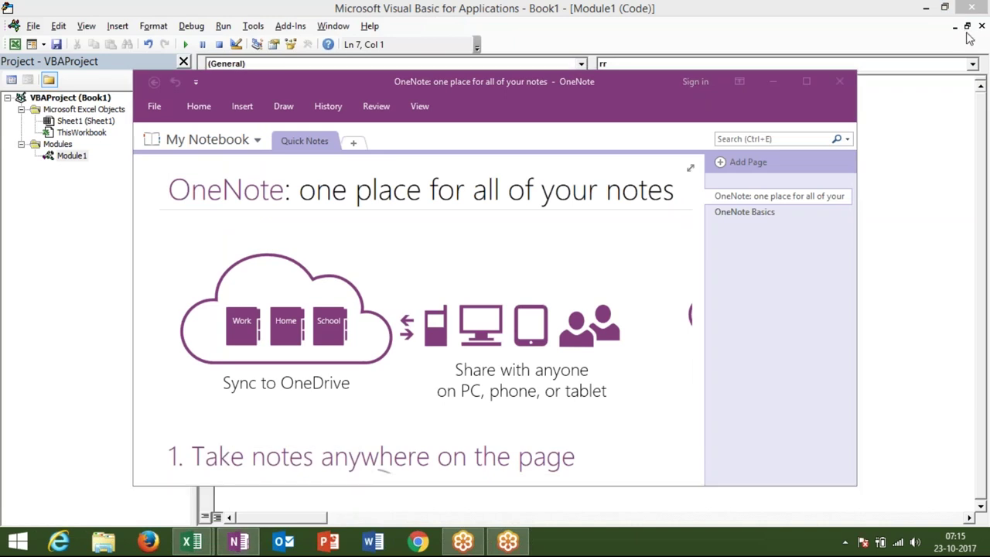
pyautogui.click(839, 81)
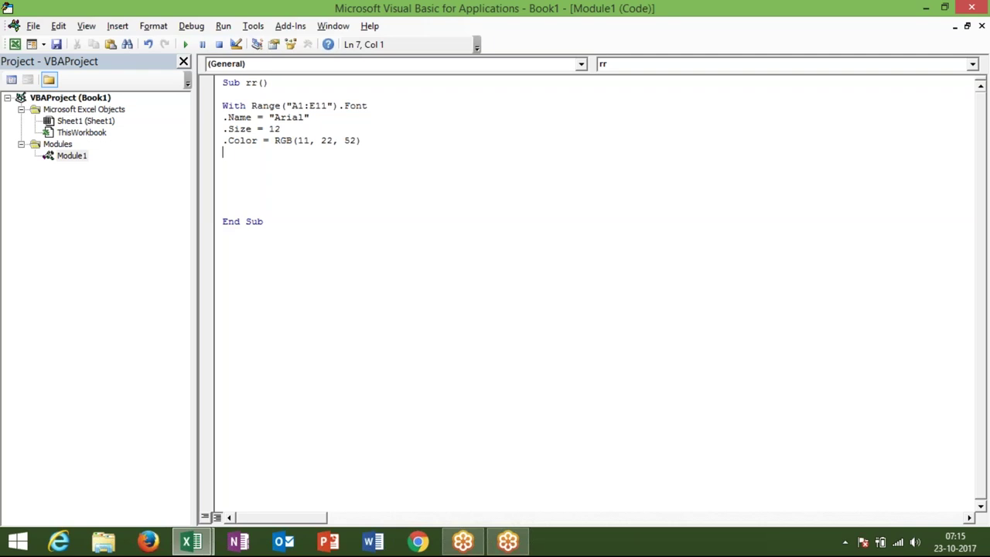
pyautogui.hotkey('alt', 'Tab')
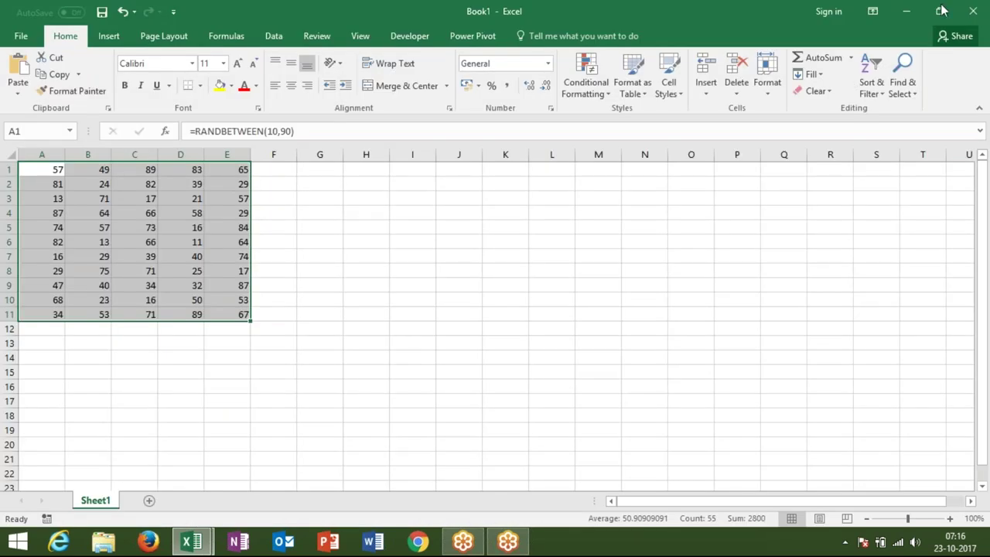
# Step: Check the custom RGB values under Fill Color > More Colors, cancel, and return to VBA
pyautogui.click(231, 86)
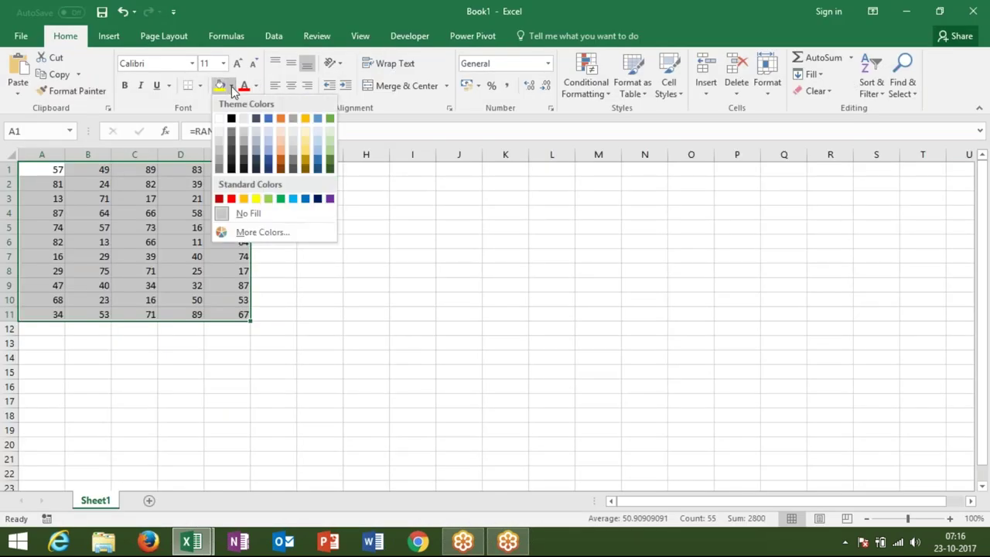
pyautogui.click(262, 233)
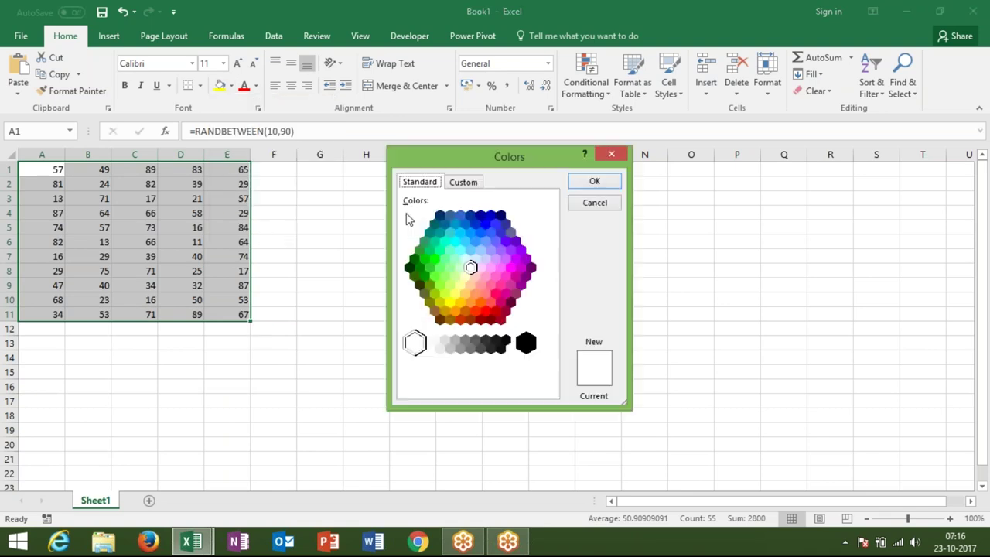
pyautogui.click(462, 184)
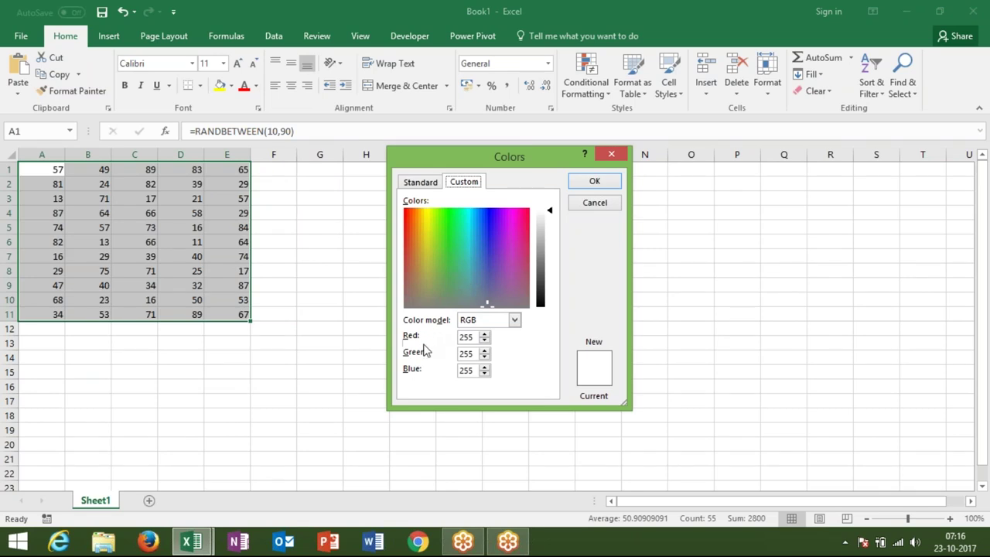
pyautogui.click(591, 210)
pyautogui.hotkey('alt', 'F11')
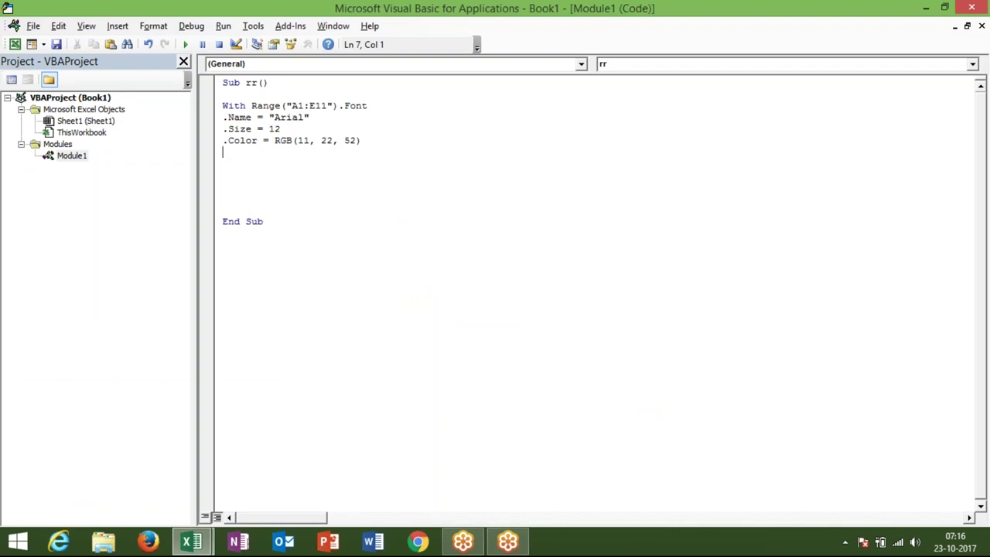
# Step: Add .Bold = True and .Italic = True lines to the With block
pyautogui.write('.')
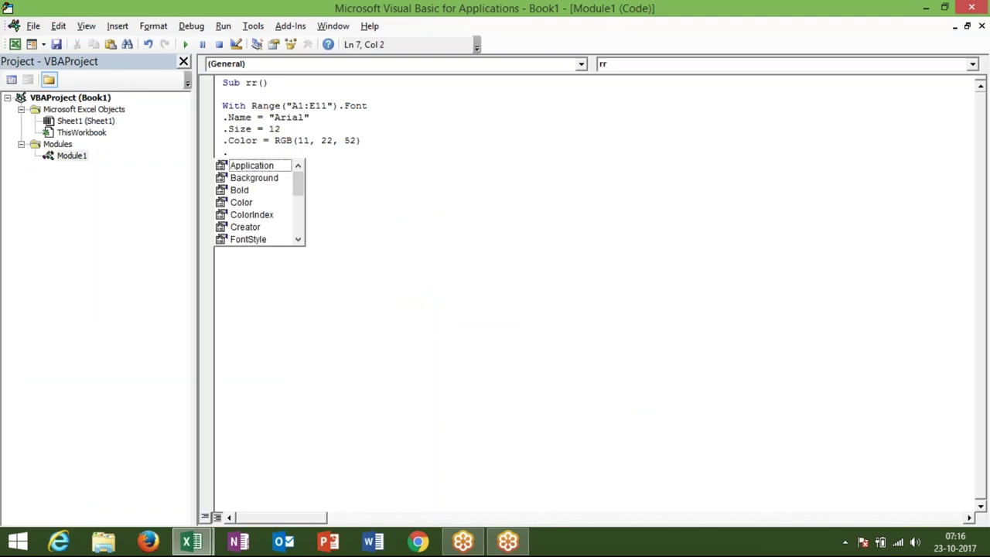
pyautogui.write('bo')
pyautogui.press('Tab')
pyautogui.write('=4tru')
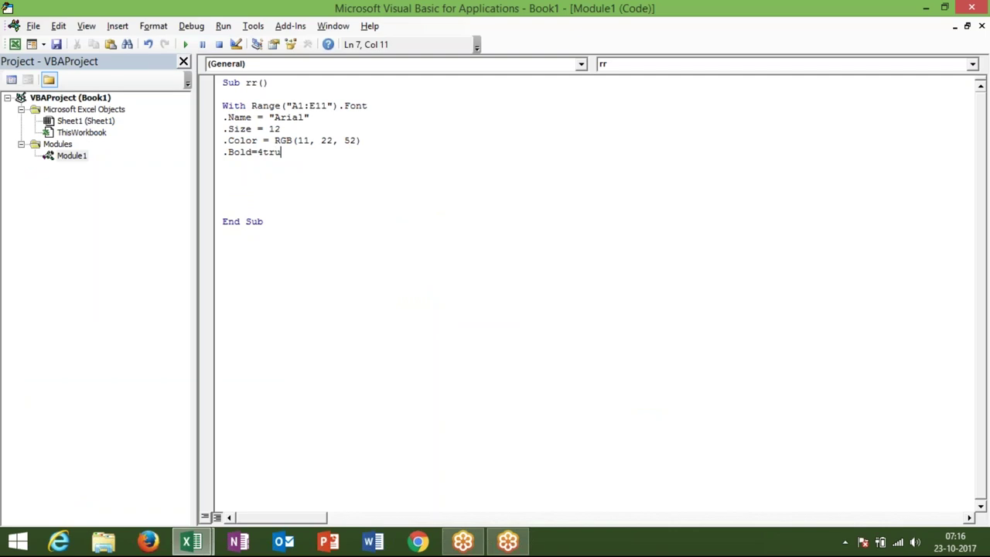
pyautogui.press('BackSpace')
pyautogui.press('BackSpace')
pyautogui.press('BackSpace')
pyautogui.press('BackSpace')
pyautogui.write('true')
pyautogui.press('Return')
pyautogui.write('.it')
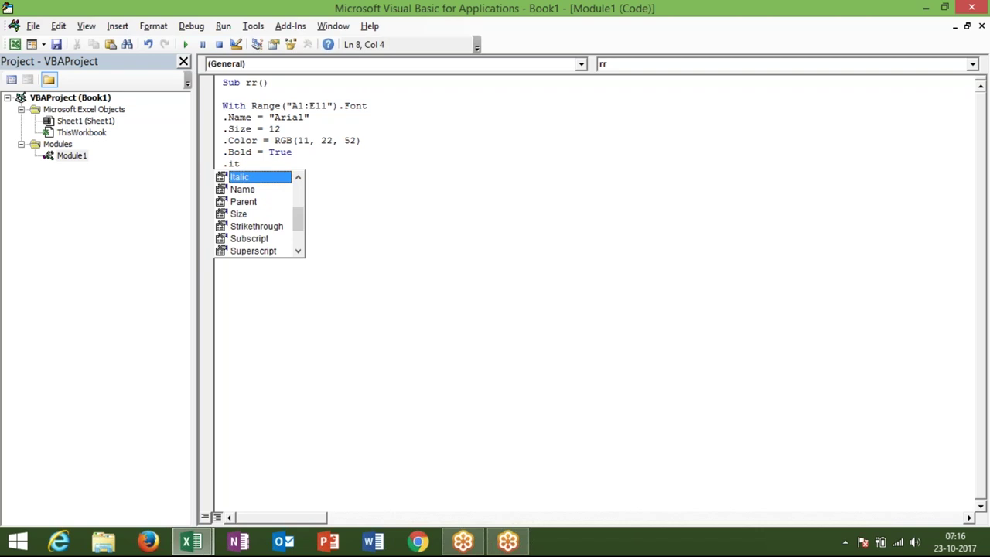
pyautogui.press('Tab')
pyautogui.write('=true')
pyautogui.press('Return')
# Step: Add .Underline = True and close the block with End With
pyautogui.write('.un')
pyautogui.press('Tab')
pyautogui.write('=true')
pyautogui.press('Return')
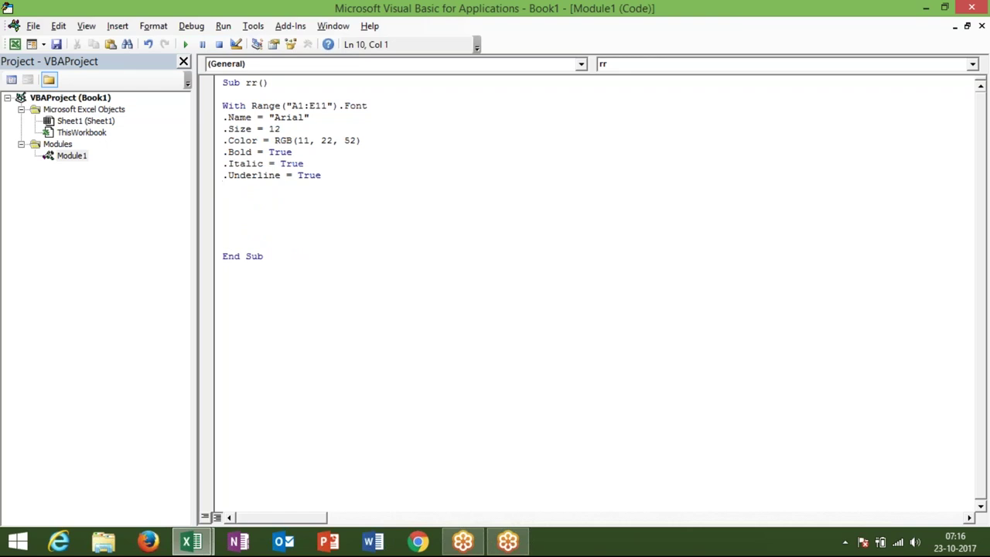
pyautogui.write('end wti')
pyautogui.write('h')
pyautogui.press('BackSpace')
pyautogui.press('BackSpace')
pyautogui.press('BackSpace')
pyautogui.write('ith')
pyautogui.press('Return')
pyautogui.press('Return')
pyautogui.press('Return')
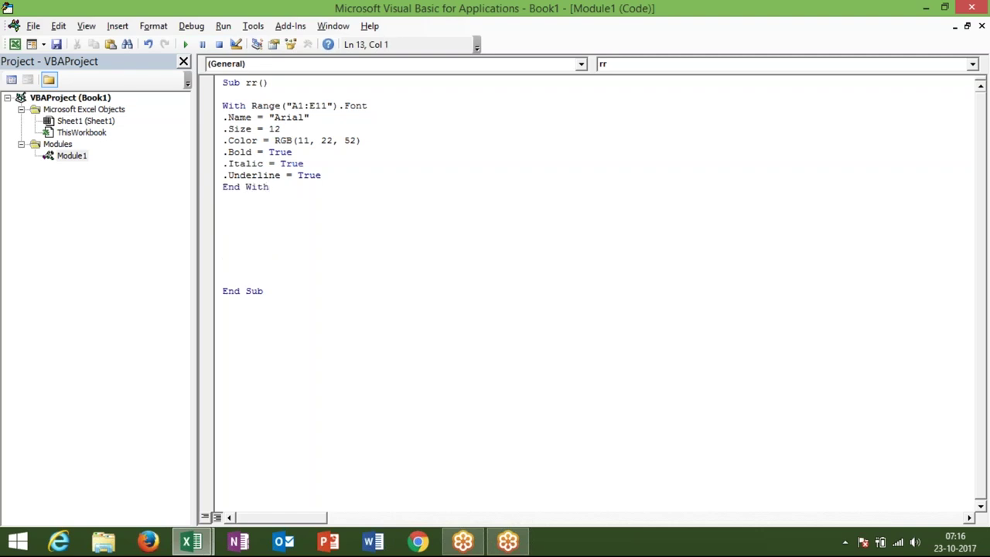
pyautogui.click(971, 16)
# Step: In Excel, apply All Borders to the A1:E11 data block
pyautogui.moveTo(269, 186); pyautogui.dragTo(217, 103)
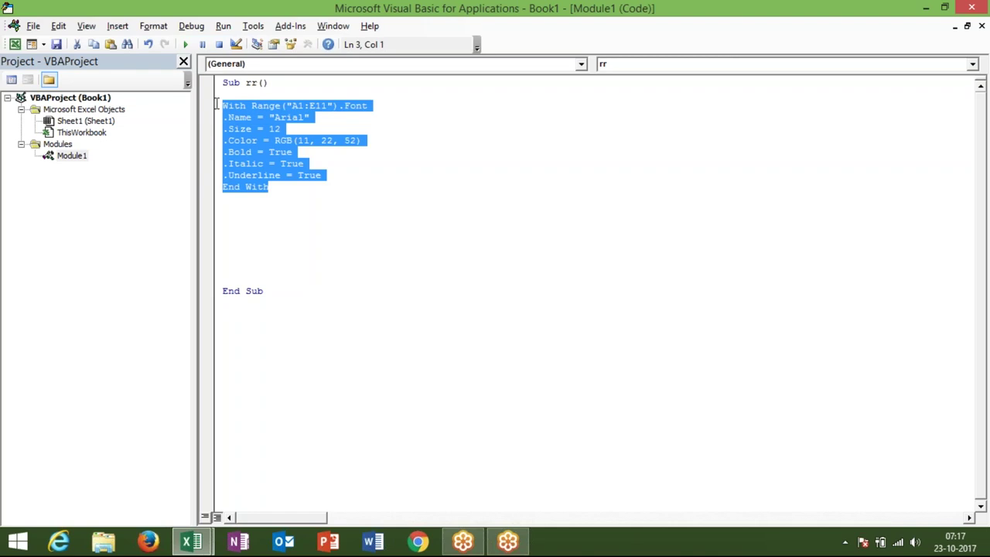
pyautogui.click(243, 199)
pyautogui.hotkey('alt', 'F11')
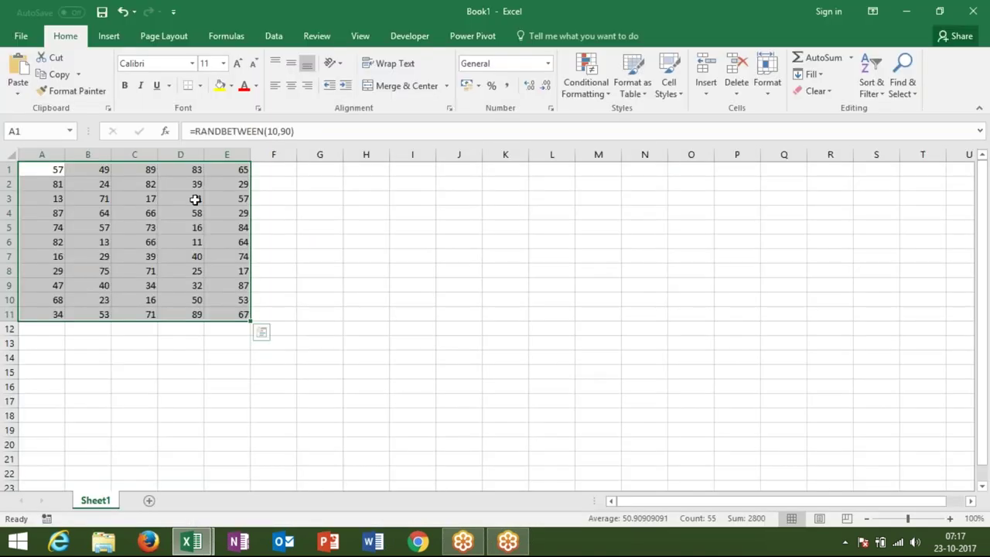
pyautogui.click(200, 85)
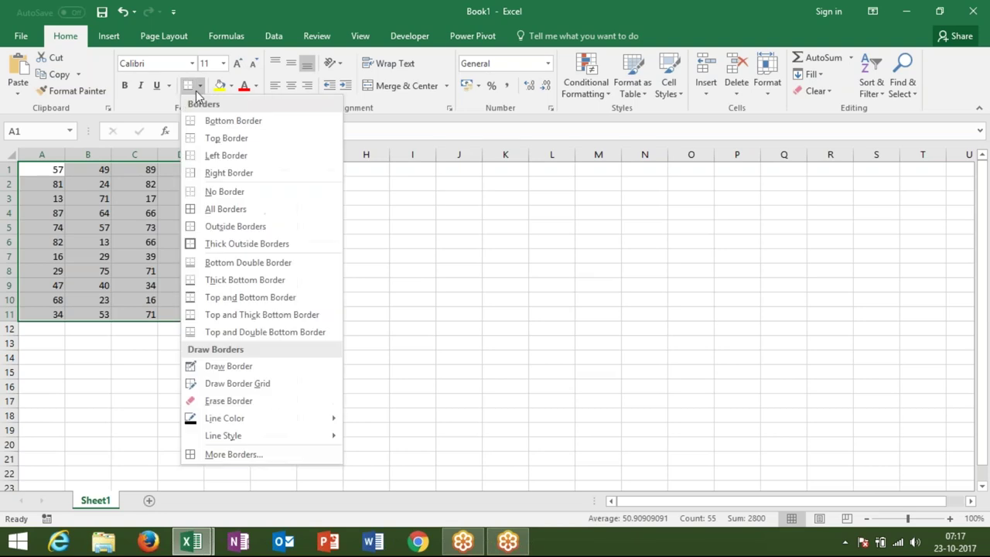
pyautogui.click(212, 208)
# Step: Below End With, add Range("A1:E11").Borders.LineStyle = 1, then return to Excel
pyautogui.hotkey('alt', 'F11')
pyautogui.press('Return')
pyautogui.write('range')
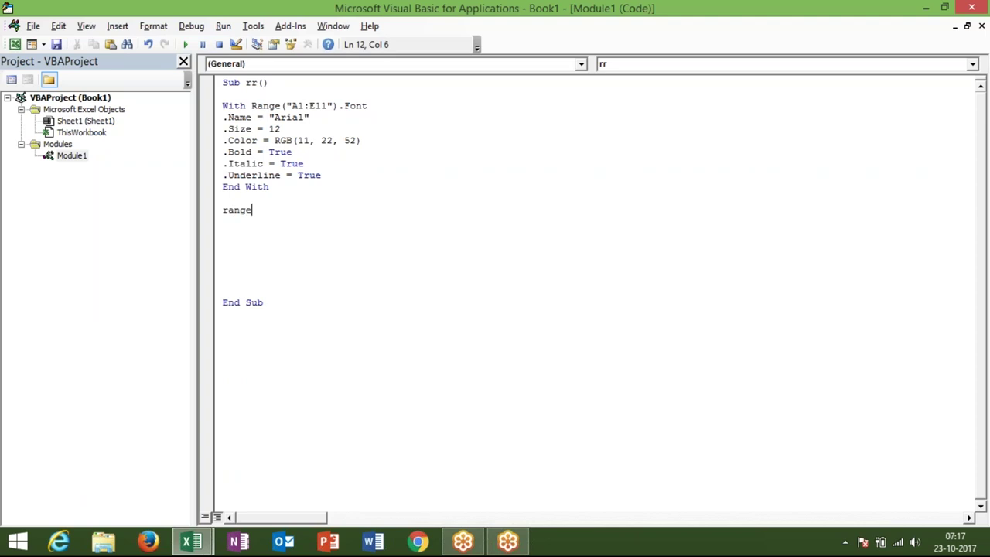
pyautogui.write('("A')
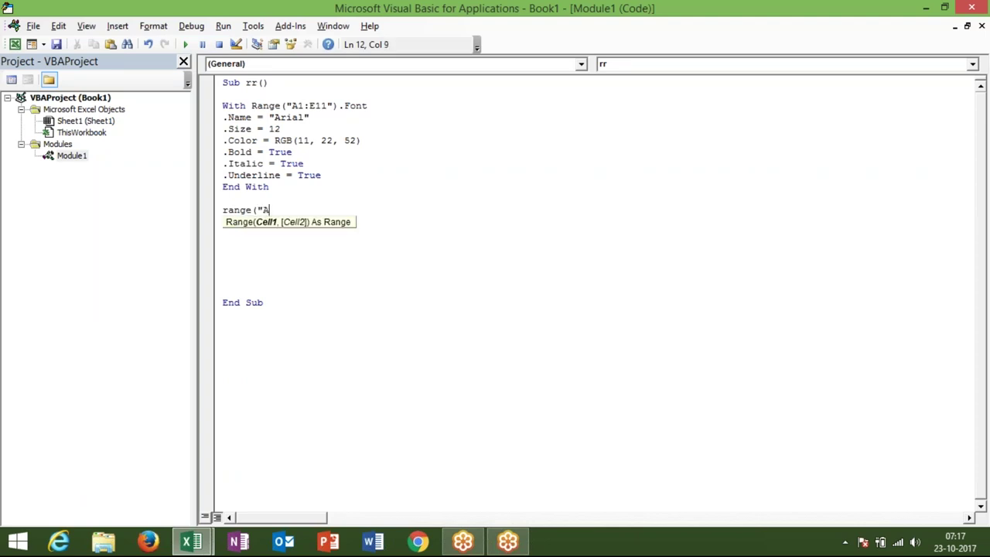
pyautogui.write('1:E11").bo')
pyautogui.press('Tab')
pyautogui.press('BackSpace')
pyautogui.press('BackSpace')
pyautogui.press('BackSpace')
pyautogui.press('BackSpace')
pyautogui.press('BackSpace')
pyautogui.press('BackSpace')
pyautogui.press('BackSpace')
pyautogui.write('.bo')
pyautogui.press('Down')
pyautogui.press('Tab')
pyautogui.write('.')
pyautogui.scroll(-2, 394, 259)
pyautogui.write('li')
pyautogui.press('Tab')
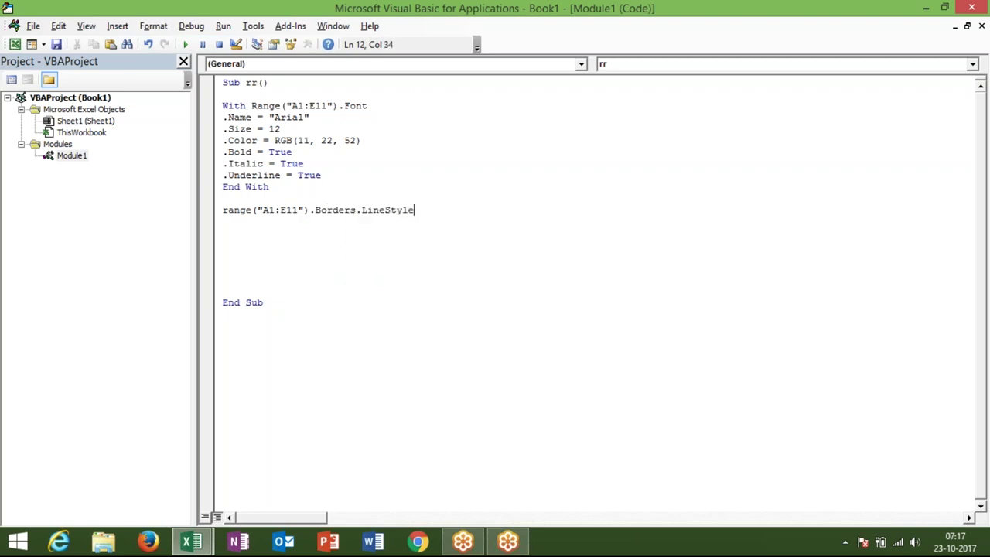
pyautogui.write('=')
pyautogui.write('1')
pyautogui.press('Return')
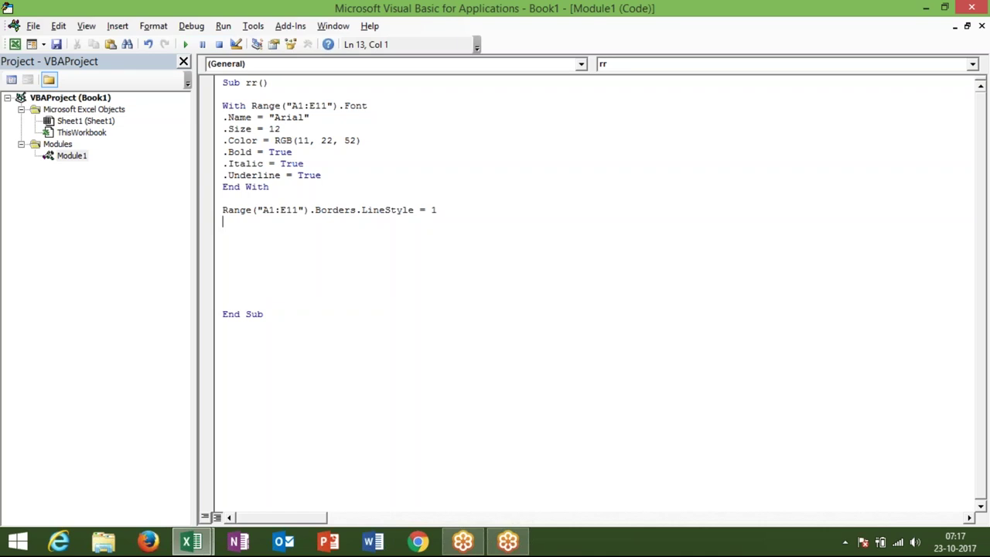
pyautogui.press('Return')
pyautogui.hotkey('alt', 'Tab')
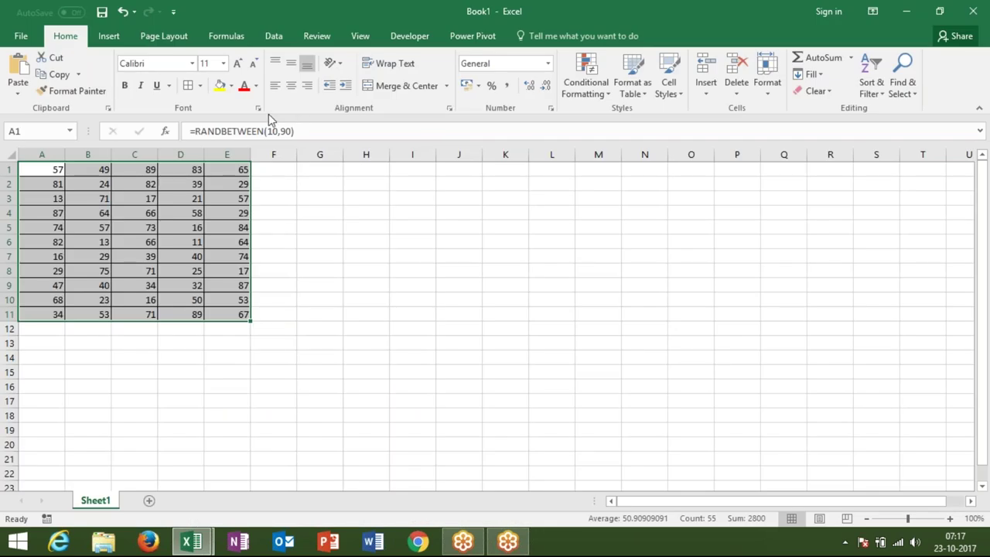
# Step: Look over the Border options in Format Cells without applying any, then start recording a new macro
pyautogui.hotkey('ctrl', 'shift', 'f')
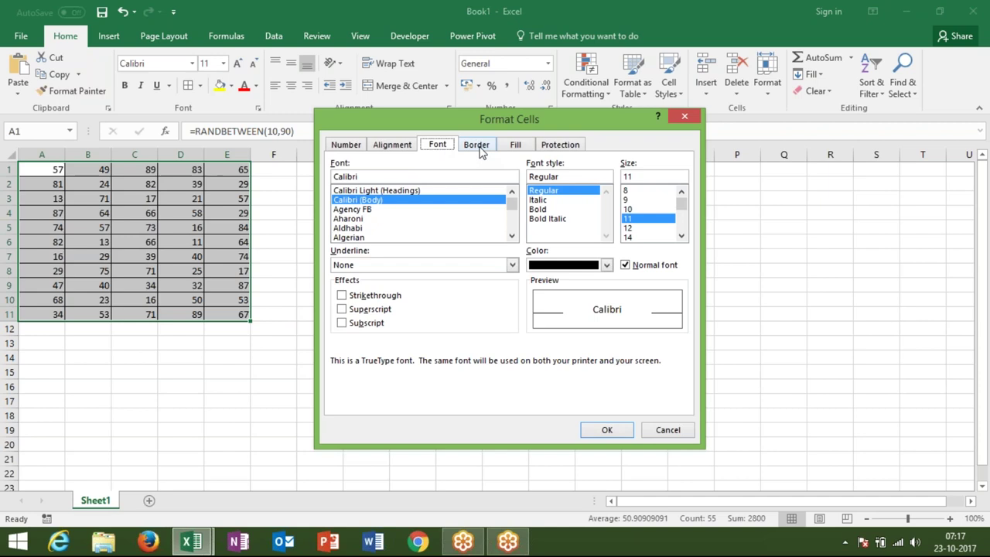
pyautogui.click(478, 146)
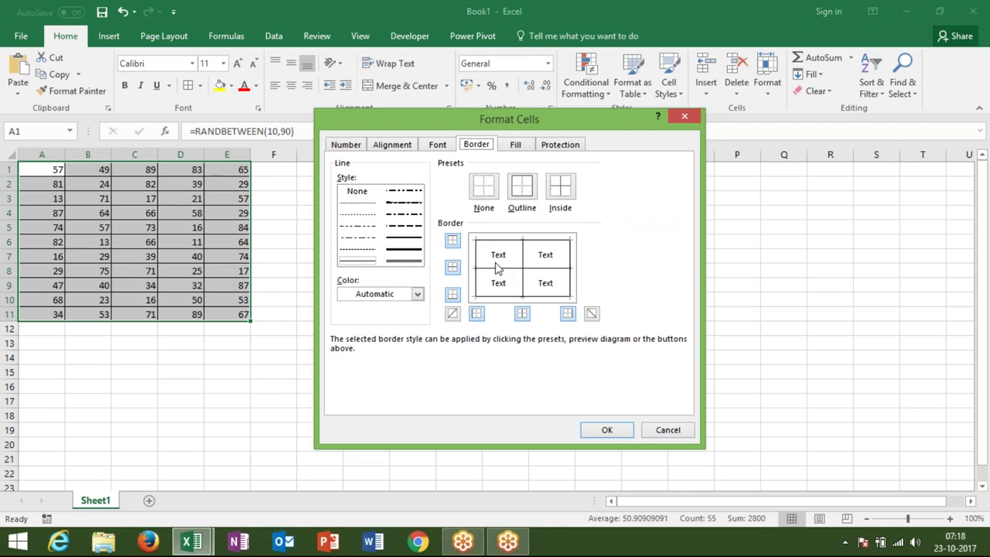
pyautogui.click(679, 432)
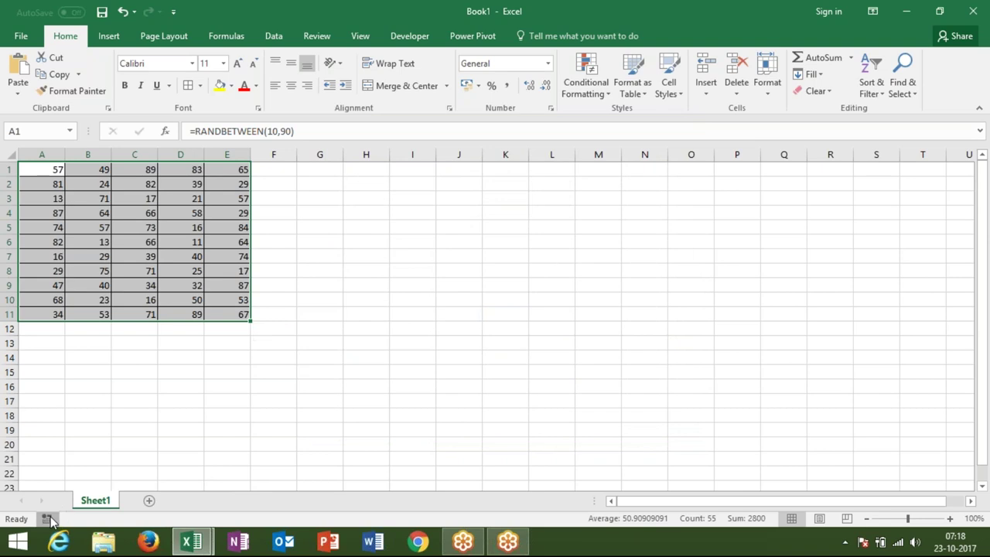
pyautogui.click(46, 519)
pyautogui.click(536, 364)
# Step: Select the I4:L12 range and bring up the Border settings in Format Cells
pyautogui.moveTo(420, 214); pyautogui.dragTo(554, 325)
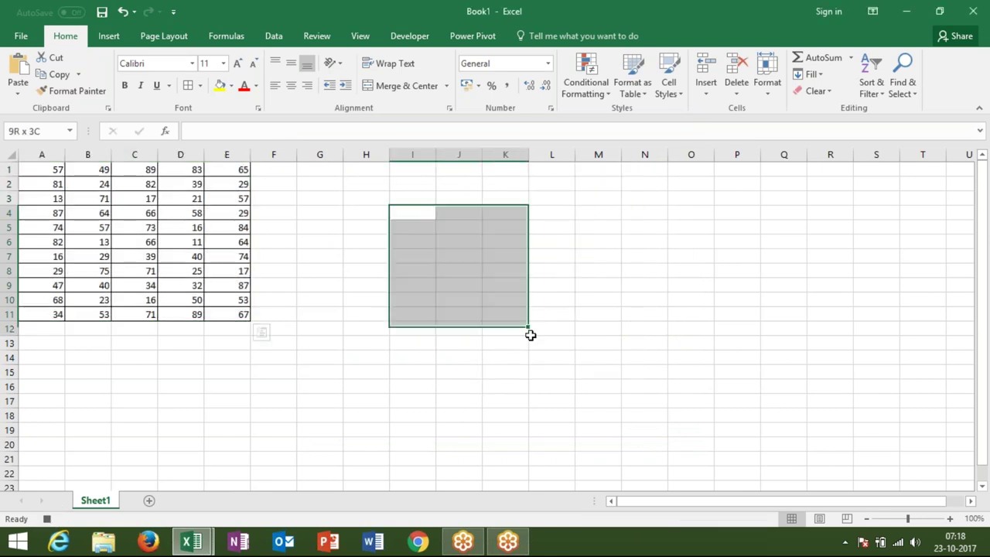
pyautogui.click(199, 89)
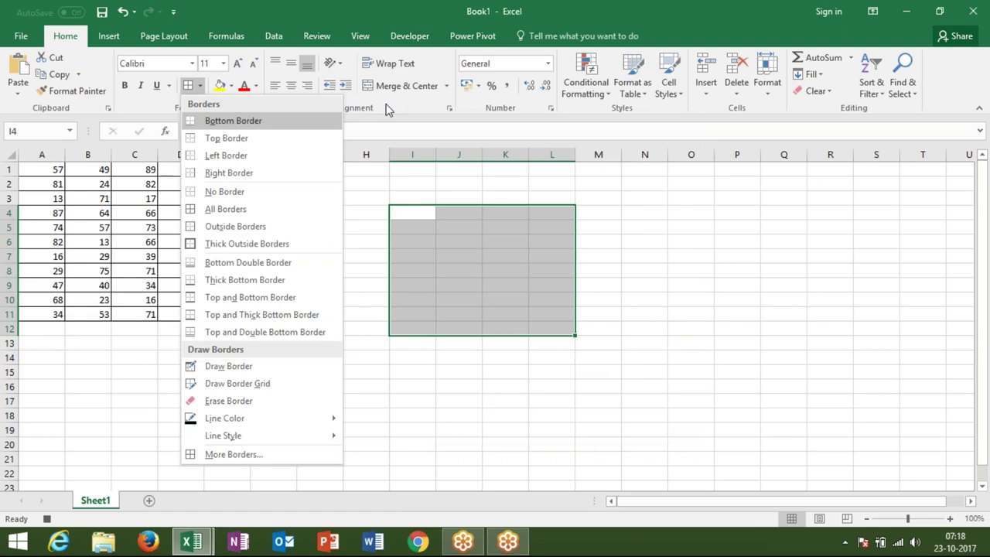
pyautogui.click(404, 122)
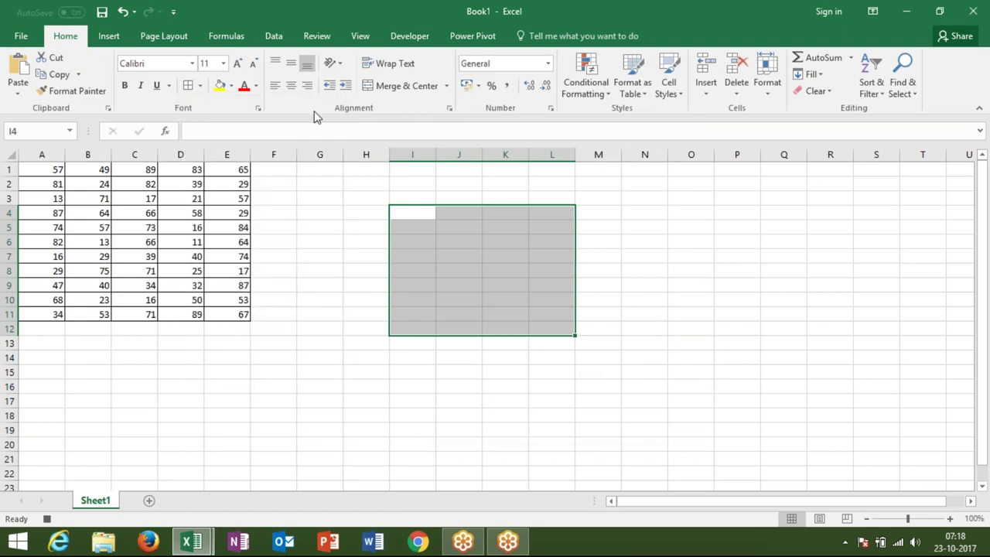
pyautogui.click(259, 108)
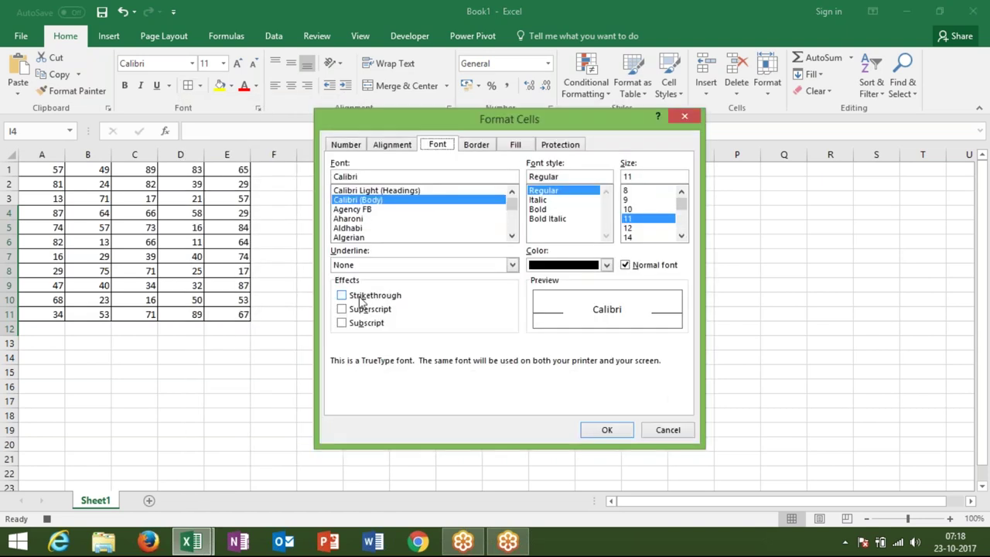
pyautogui.click(483, 146)
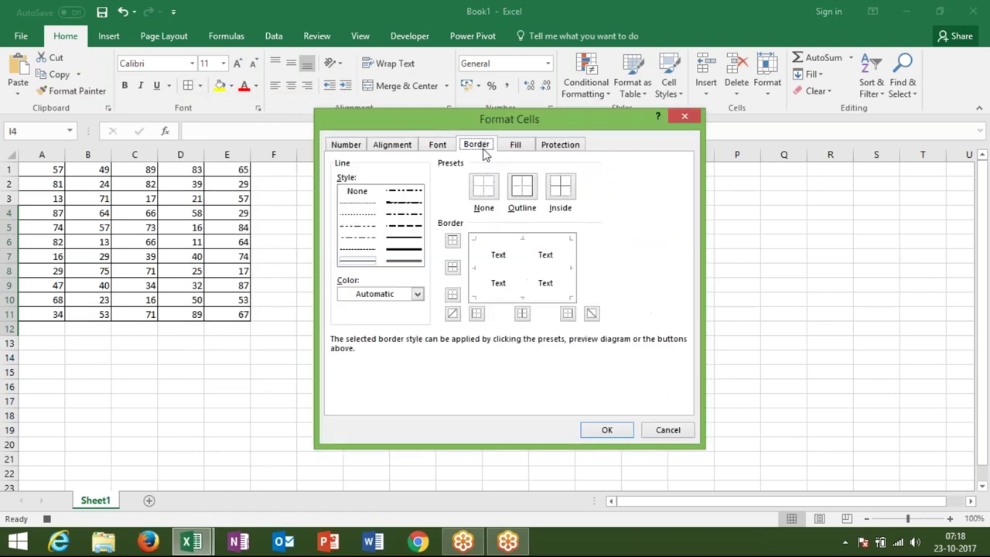
# Step: Apply top, left, bottom, right, inside and both diagonal borders to I4:L12, then stop recording
pyautogui.click(486, 240)
pyautogui.click(480, 259)
pyautogui.click(497, 298)
pyautogui.click(571, 288)
pyautogui.click(527, 278)
pyautogui.click(514, 276)
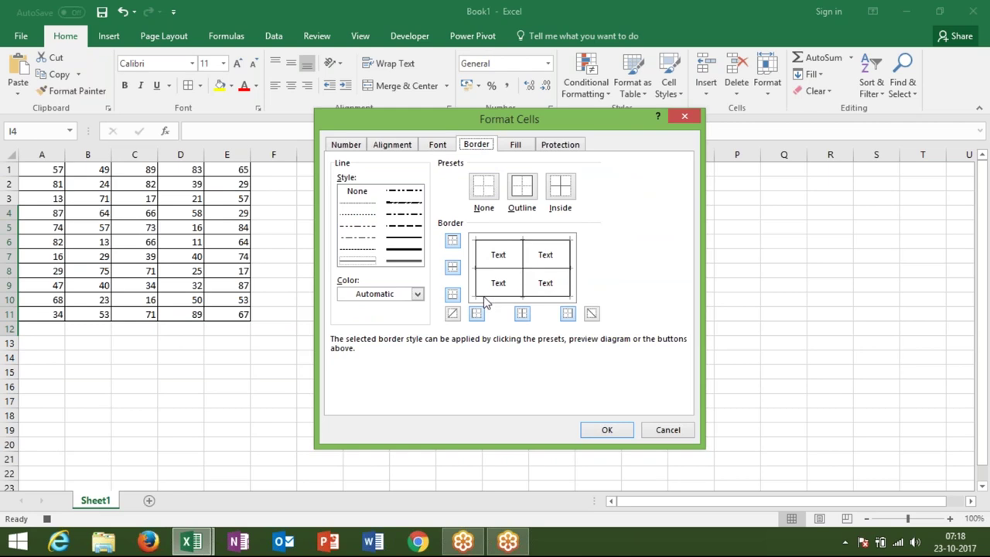
pyautogui.click(452, 313)
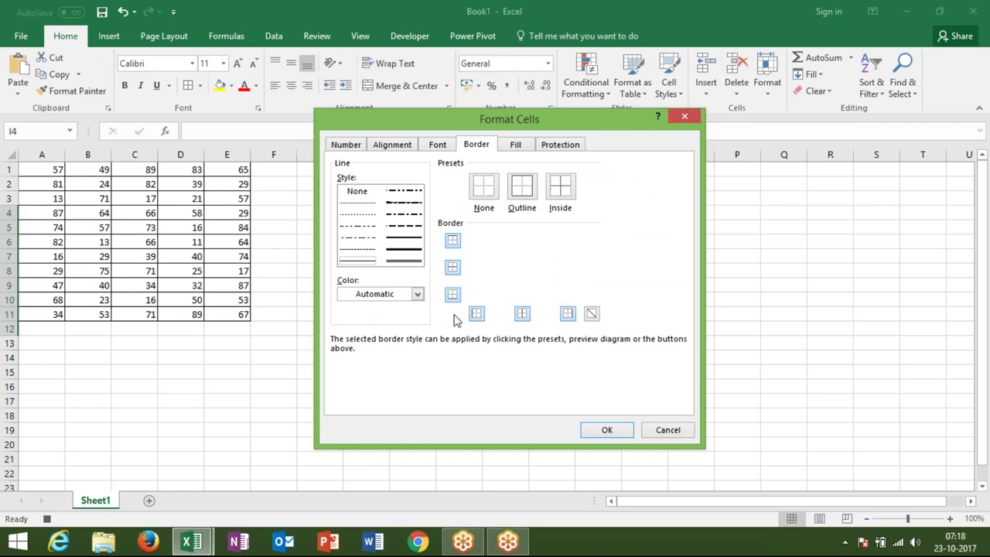
pyautogui.click(592, 314)
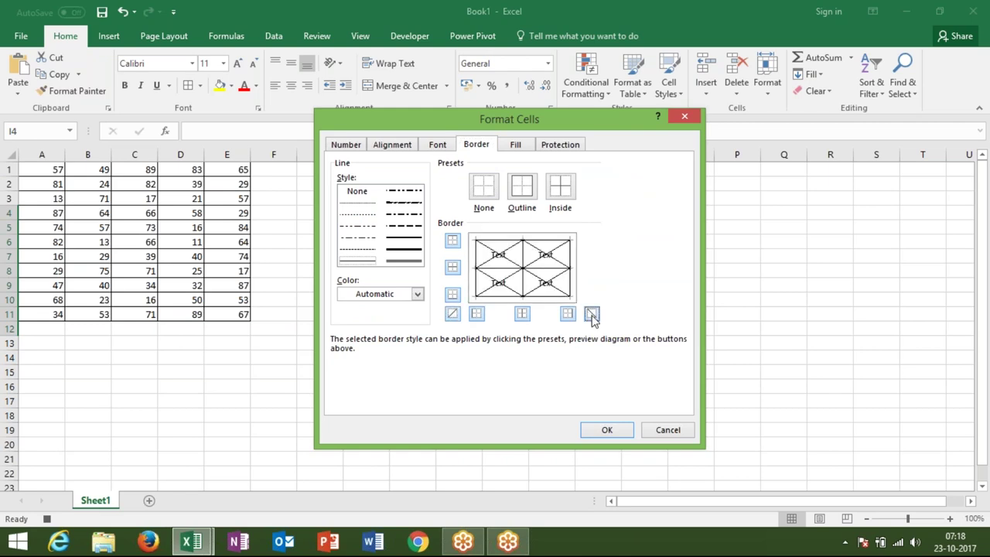
pyautogui.click(602, 433)
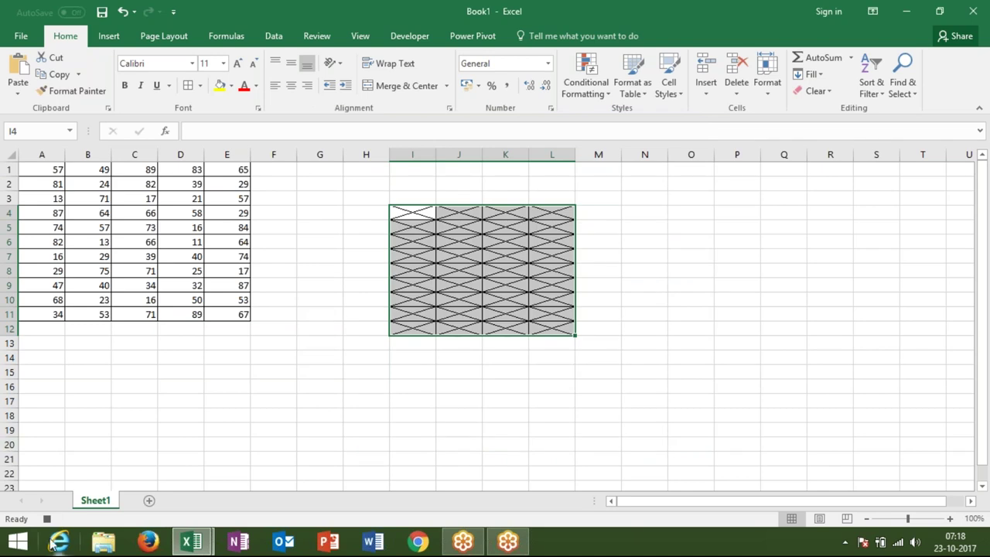
pyautogui.click(46, 519)
pyautogui.hotkey('alt', 'F11')
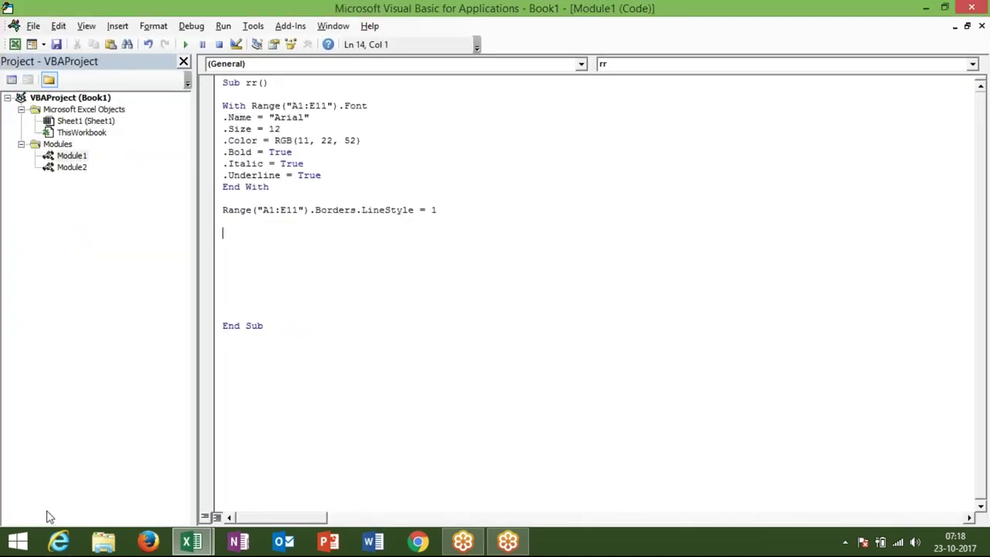
# Step: Open Module2's Macro1 and examine its Range("I4:L12"), Selection and Borders references
pyautogui.doubleClick(68, 170)
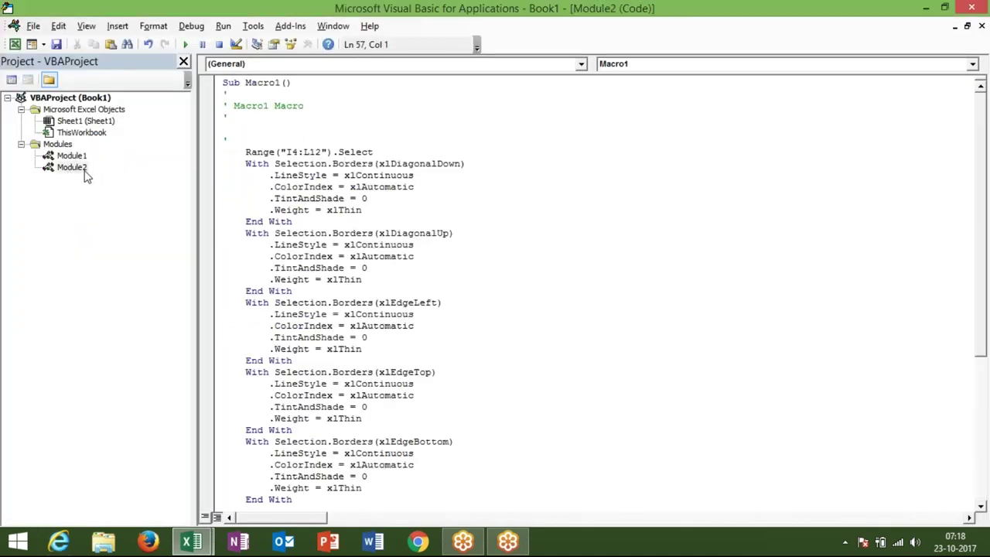
pyautogui.moveTo(270, 164); pyautogui.dragTo(211, 167)
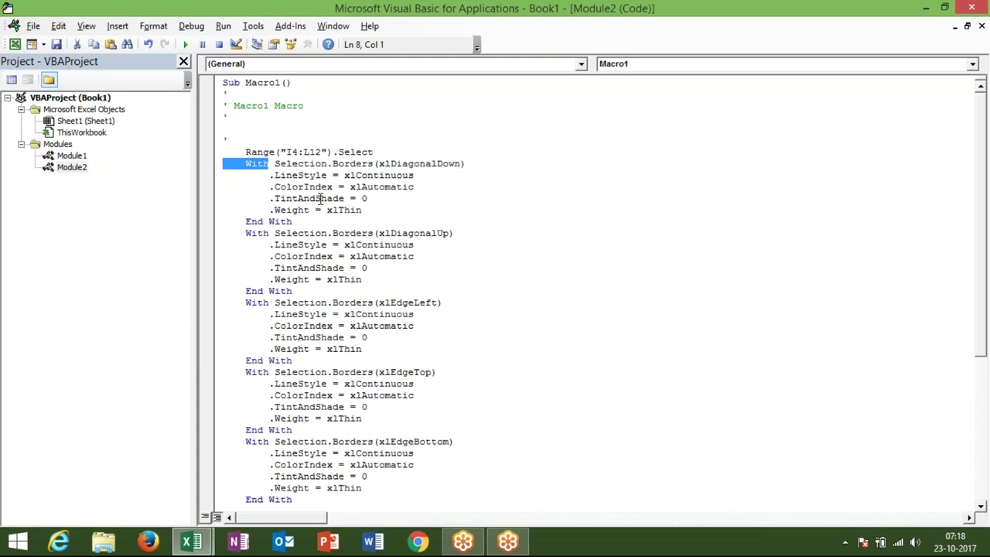
pyautogui.doubleClick(312, 168)
pyautogui.moveTo(306, 165); pyautogui.dragTo(245, 151)
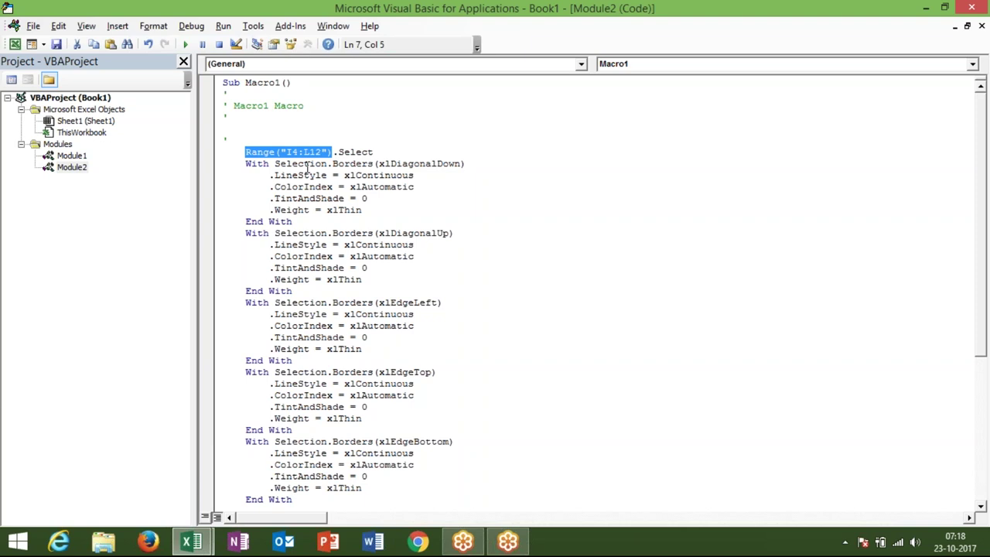
pyautogui.doubleClick(307, 165)
pyautogui.doubleClick(348, 165)
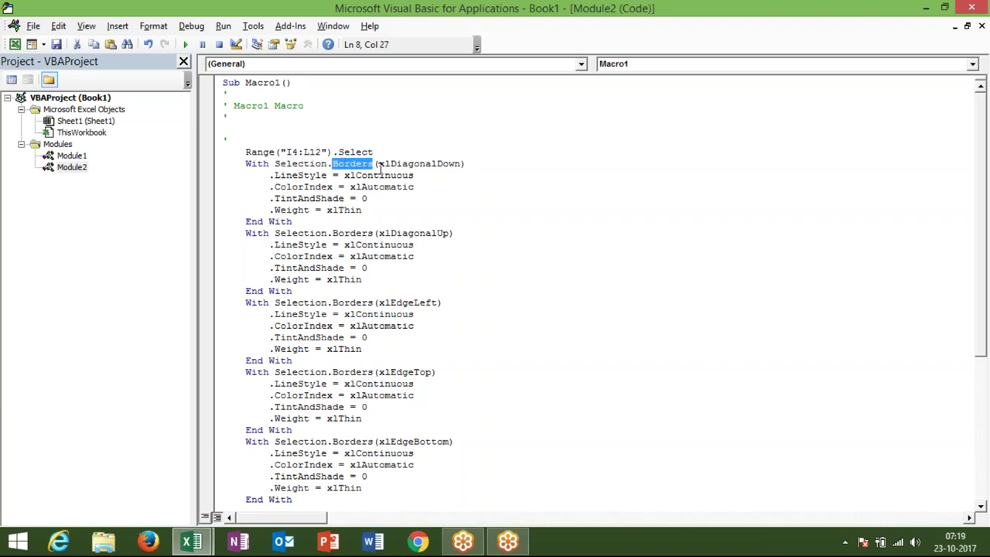
# Step: Walk through the xlDiagonalDown, xlDiagonalUp, xlEdgeLeft and xlEdgeBottom sections, then return to Excel
pyautogui.moveTo(379, 164); pyautogui.dragTo(445, 166)
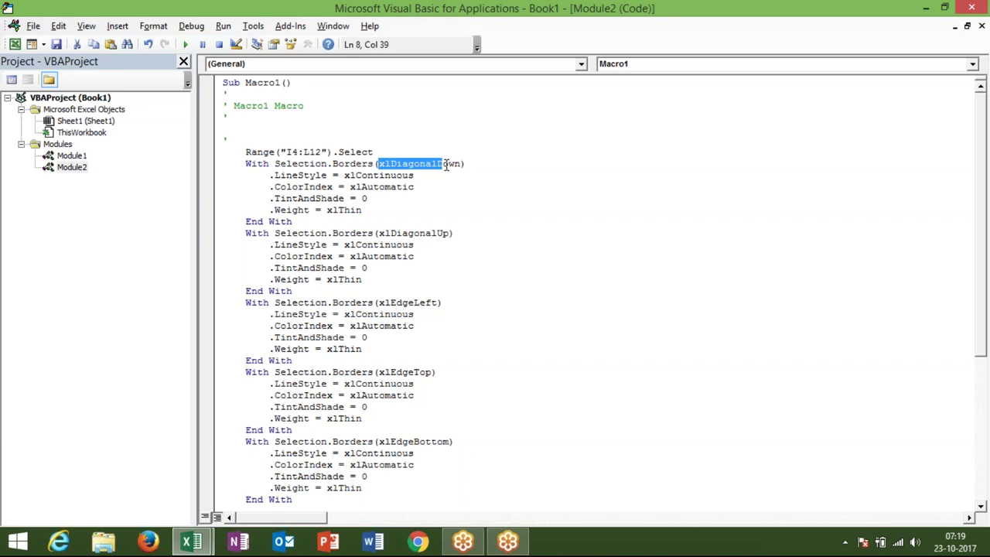
pyautogui.moveTo(379, 232); pyautogui.dragTo(427, 233)
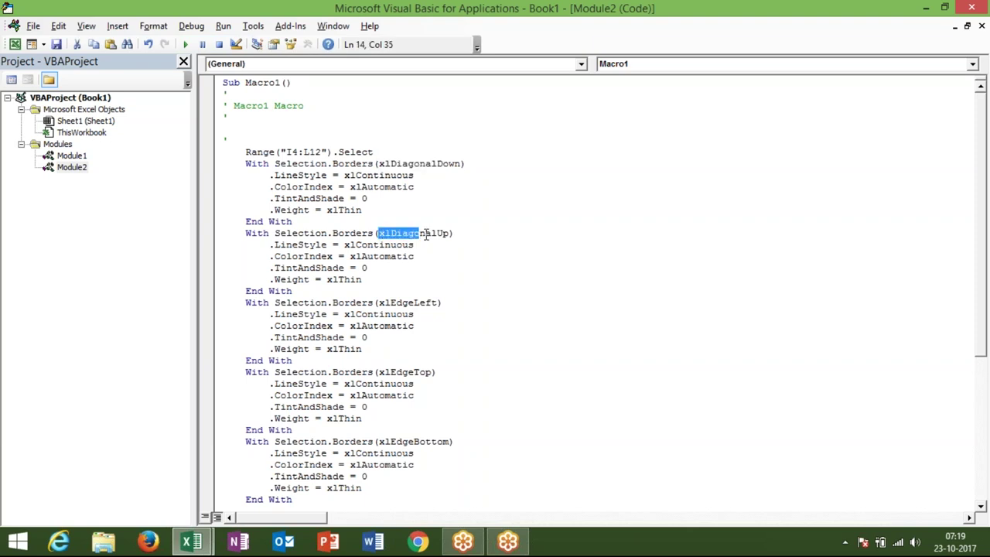
pyautogui.moveTo(390, 303); pyautogui.dragTo(415, 303)
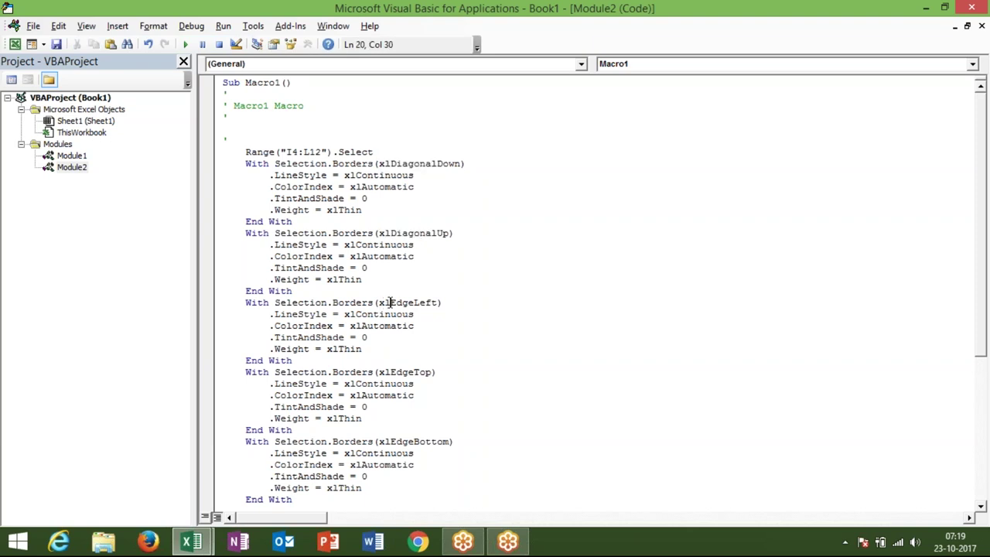
pyautogui.moveTo(378, 372); pyautogui.dragTo(408, 371)
pyautogui.moveTo(378, 441); pyautogui.dragTo(395, 442)
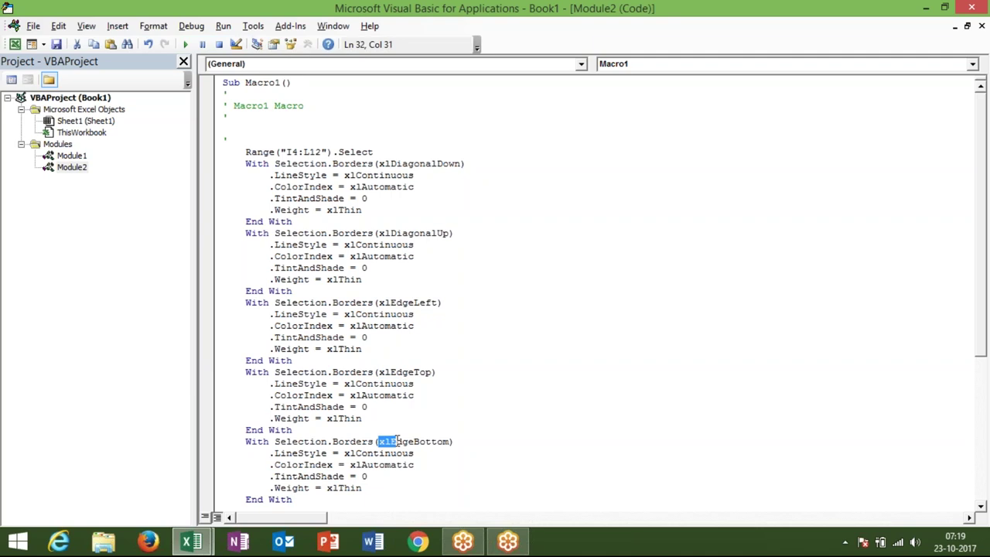
pyautogui.hotkey('alt', 'Tab')
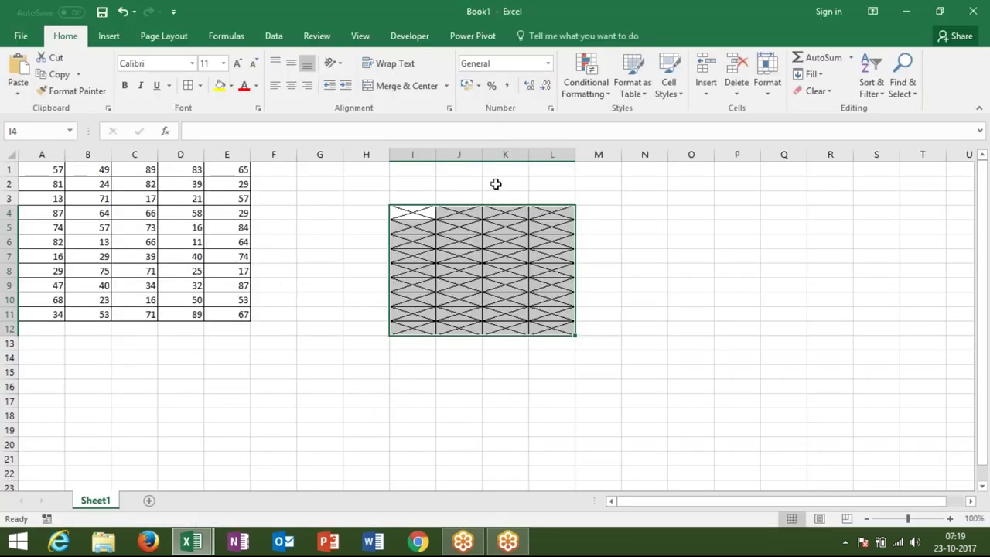
# Step: View the range's Border tab in Format Cells, cancel without changes, and return to the VBA editor
pyautogui.click(257, 109)
pyautogui.click(482, 149)
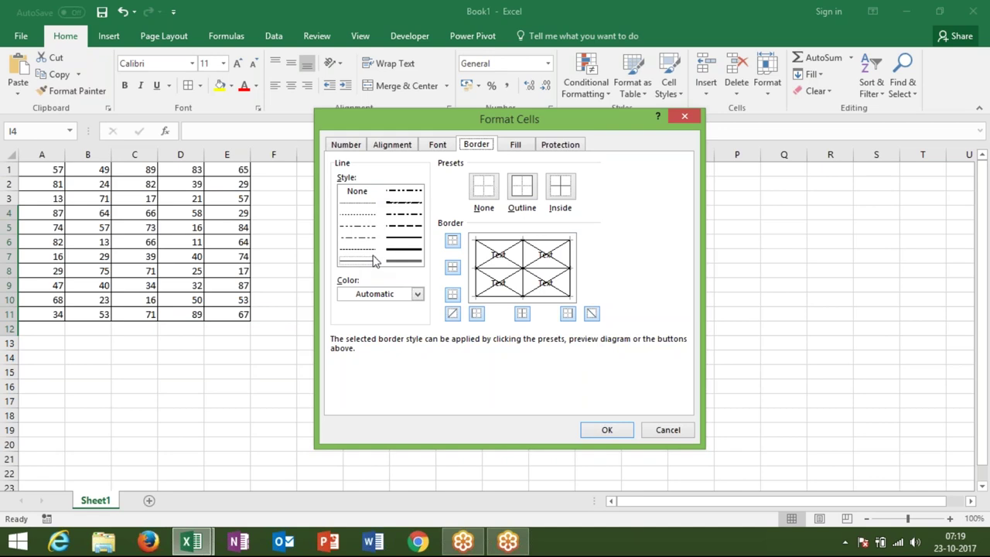
pyautogui.hotkey('alt', 'Tab')
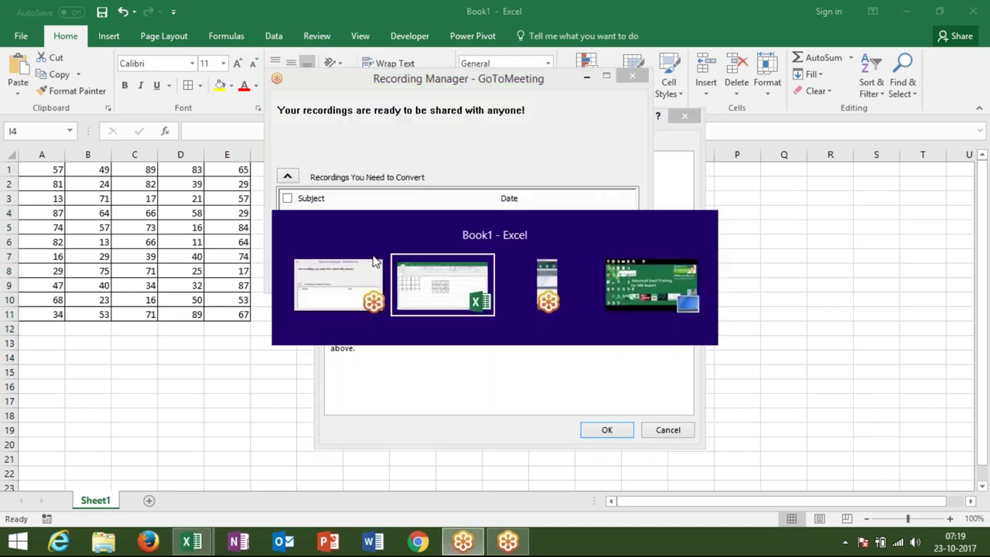
pyautogui.click(664, 430)
pyautogui.hotkey('alt', 'Tab')
pyautogui.hotkey('alt', 'Tab')
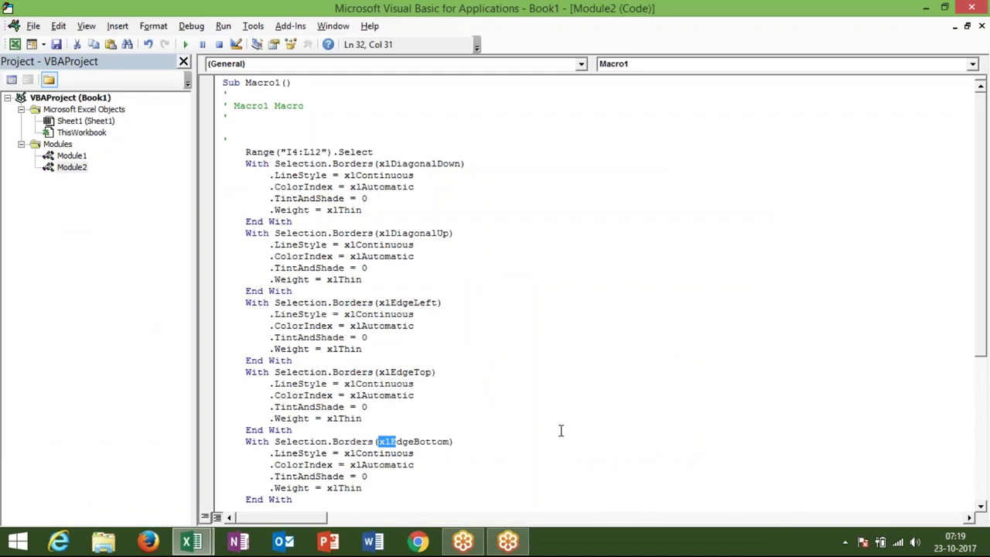
# Step: Inspect Macro1's LineStyle xlContinuous and TintAndShade border settings
pyautogui.click(276, 175)
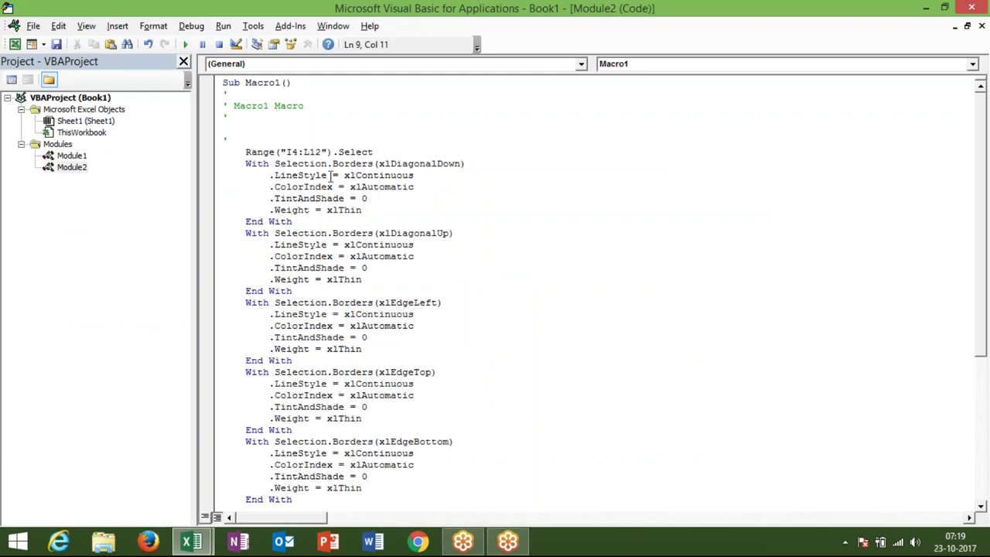
pyautogui.click(337, 175)
pyautogui.click(310, 200)
pyautogui.moveTo(368, 199)
pyautogui.mouseDown()
pyautogui.moveTo(293, 199)
pyautogui.moveTo(308, 216)
pyautogui.mouseUp()
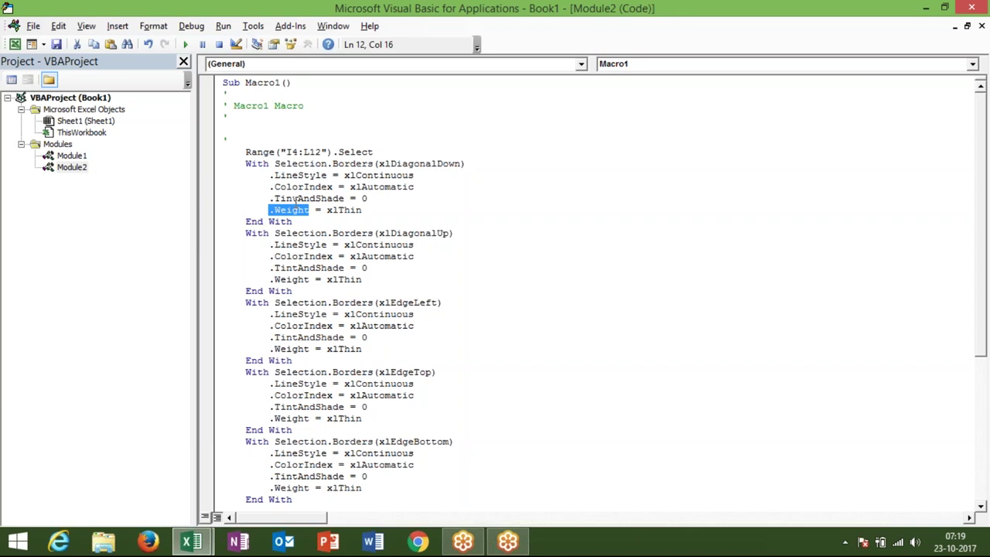
# Step: Revisit the xlDiagonalDown section, then open Module1's rr macro and place the caret on its empty line
pyautogui.doubleClick(379, 163)
pyautogui.click(379, 163)
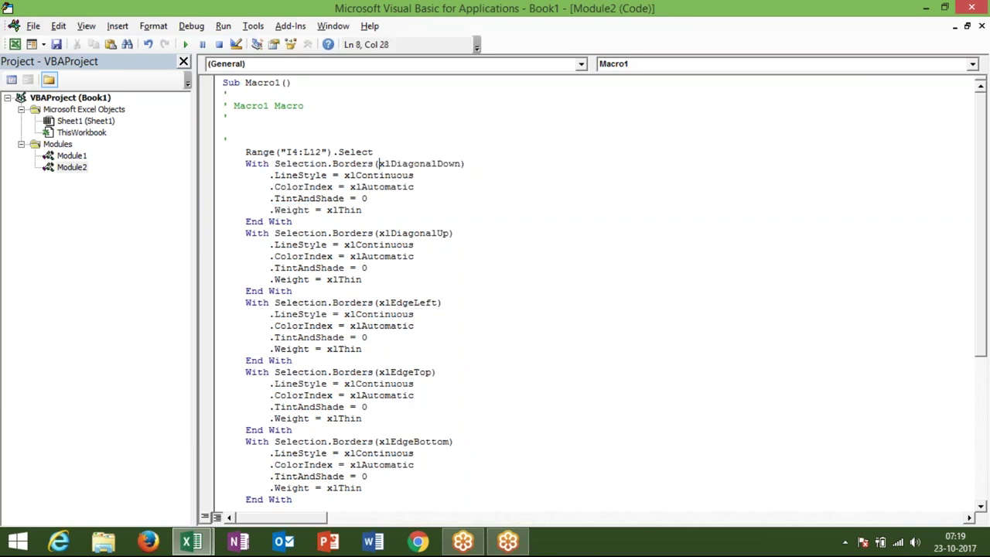
pyautogui.doubleClick(379, 163)
pyautogui.doubleClick(74, 157)
pyautogui.click(334, 218)
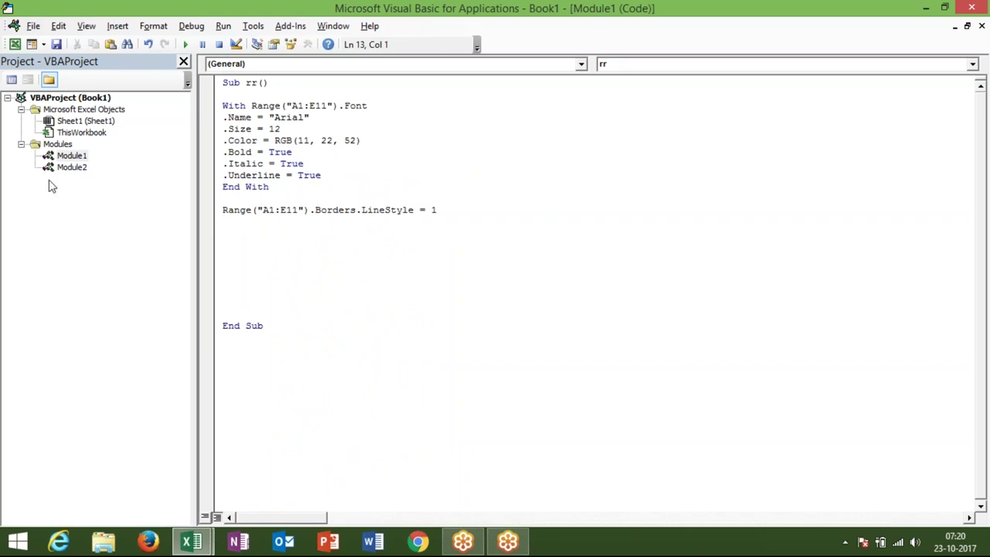
# Step: Reopen Module2's Macro1 code and browse the editor's Insert menu
pyautogui.doubleClick(70, 169)
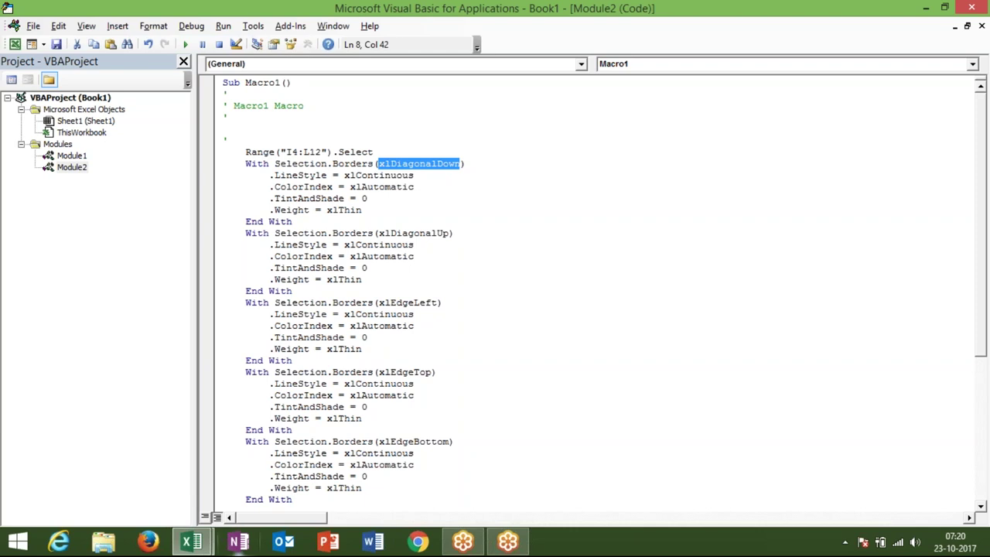
pyautogui.click(200, 546)
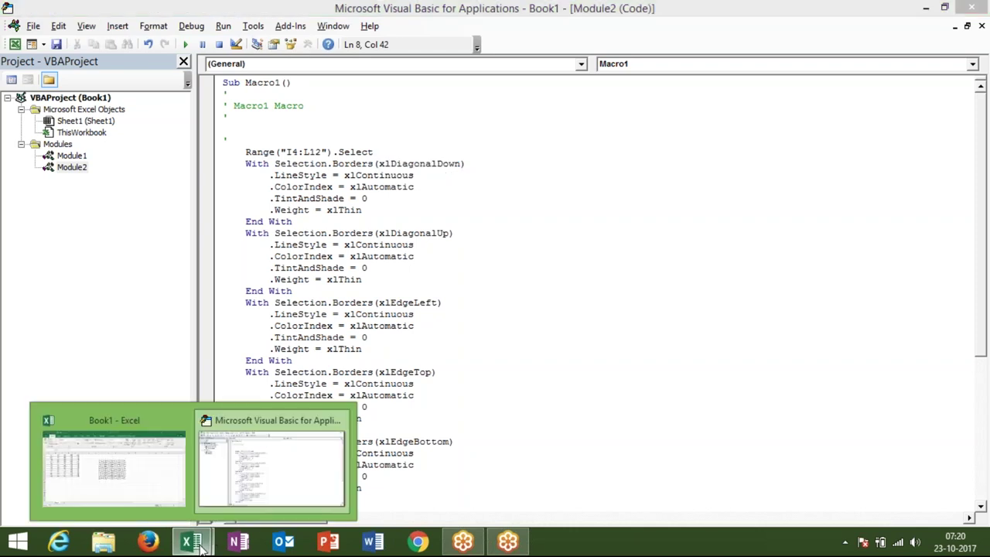
pyautogui.click(293, 298)
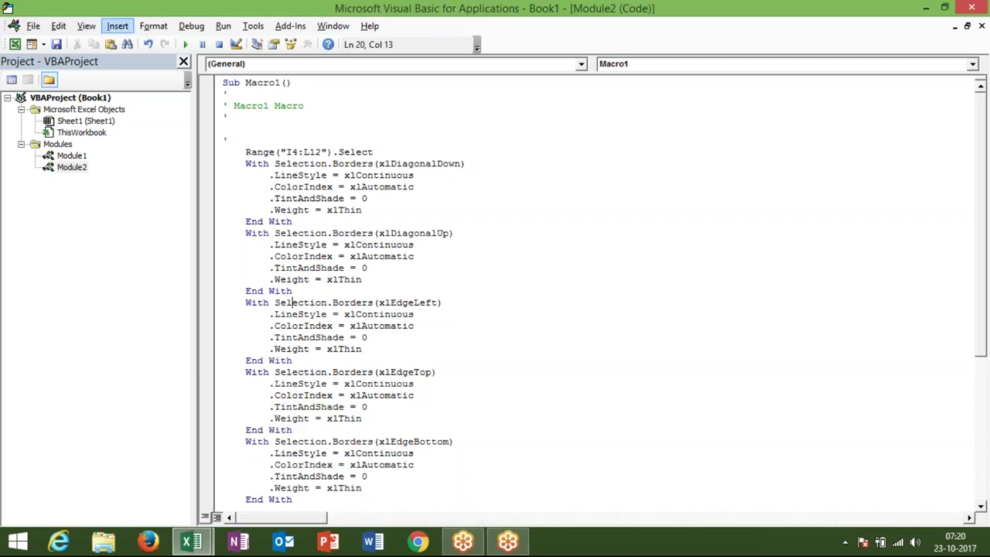
pyautogui.click(120, 27)
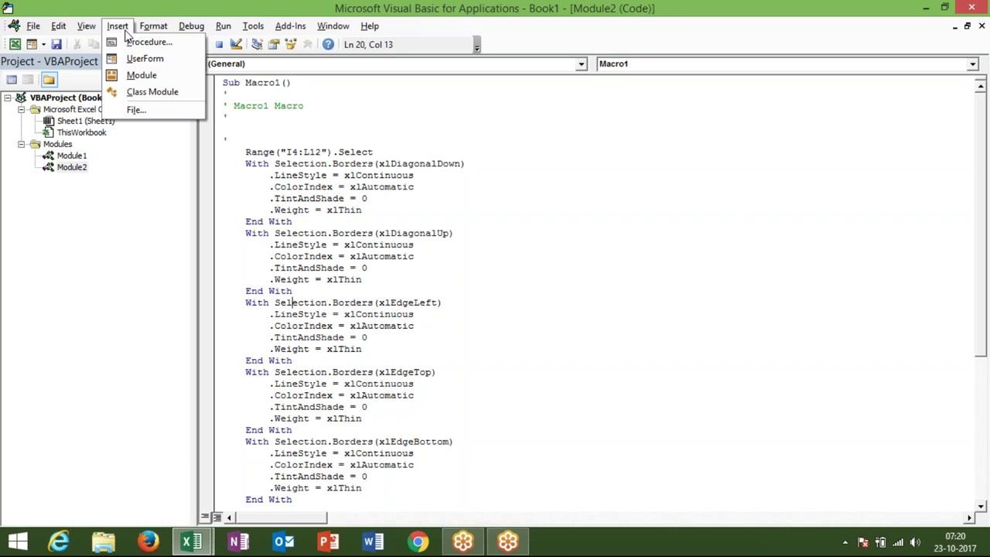
pyautogui.click(116, 31)
pyautogui.click(120, 32)
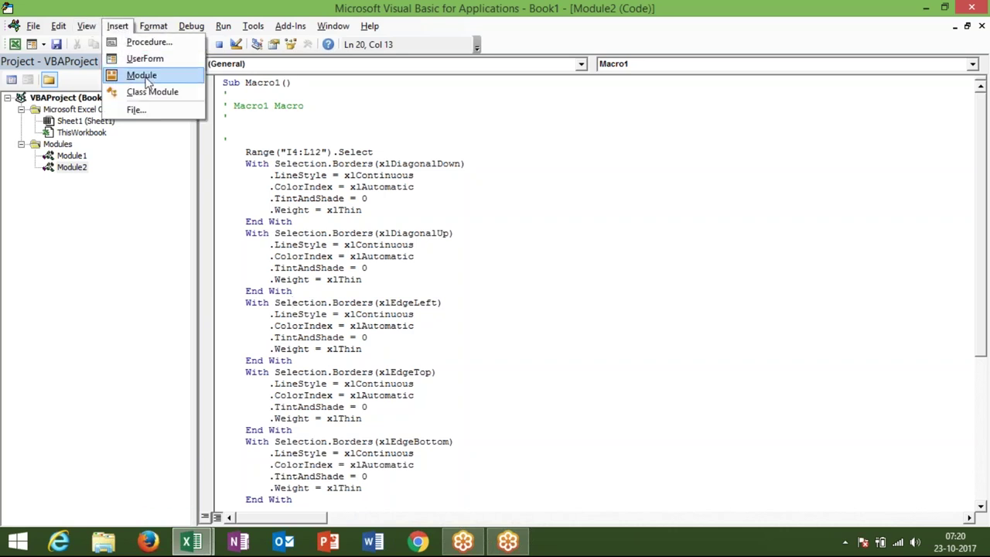
# Step: Open Module1's rr macro, check the sheet in Excel, and start a new line typing range("A1").in
pyautogui.click(78, 166)
pyautogui.doubleClick(78, 159)
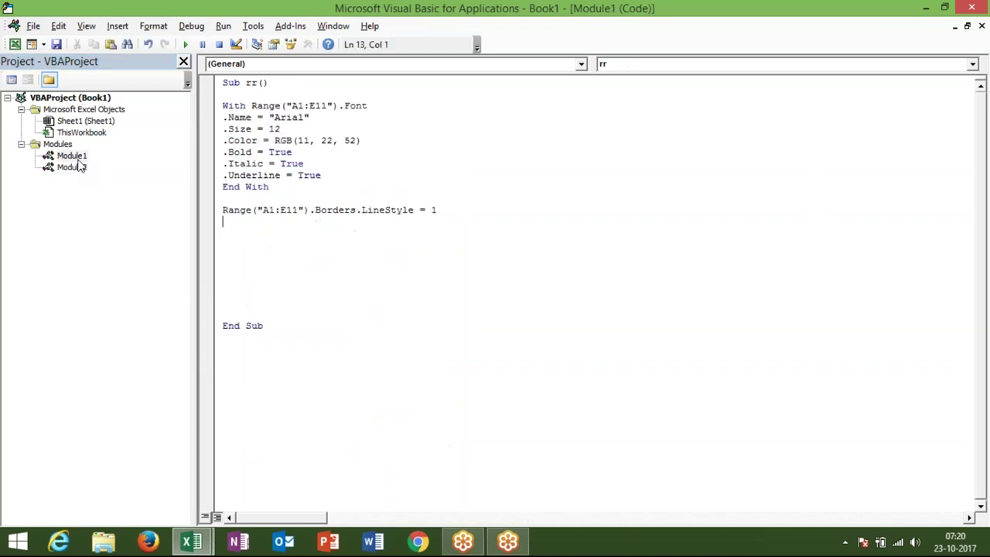
pyautogui.hotkey('alt', 'Tab')
pyautogui.hotkey('alt', 'Tab')
pyautogui.hotkey('alt', 'Tab')
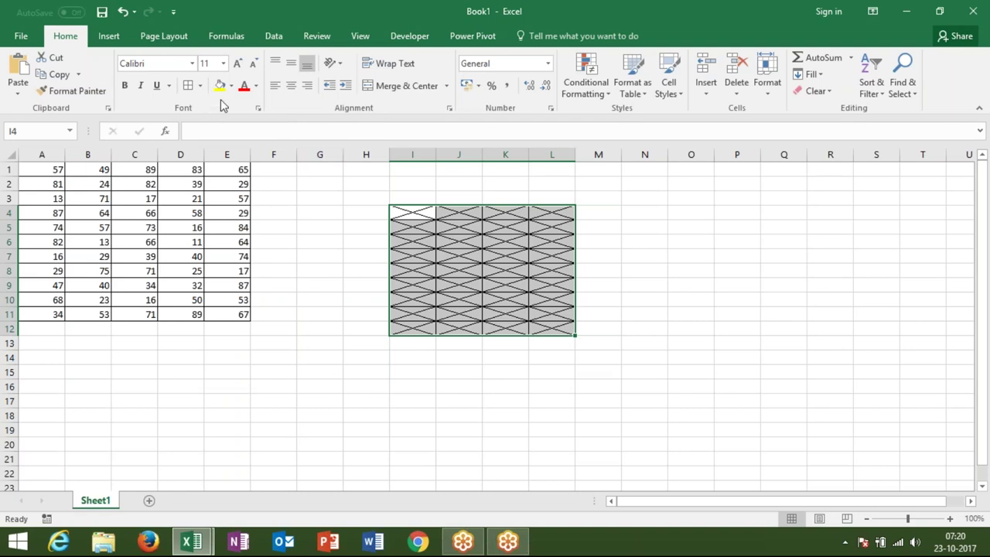
pyautogui.hotkey('alt', 'Tab')
pyautogui.hotkey('alt', 'Tab')
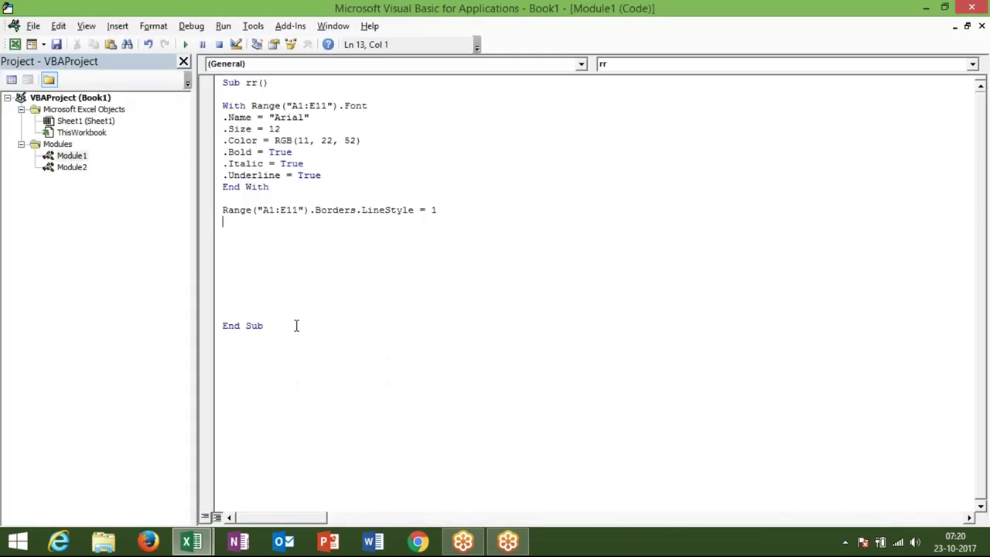
pyautogui.press('Return')
pyautogui.write('range("A1"')
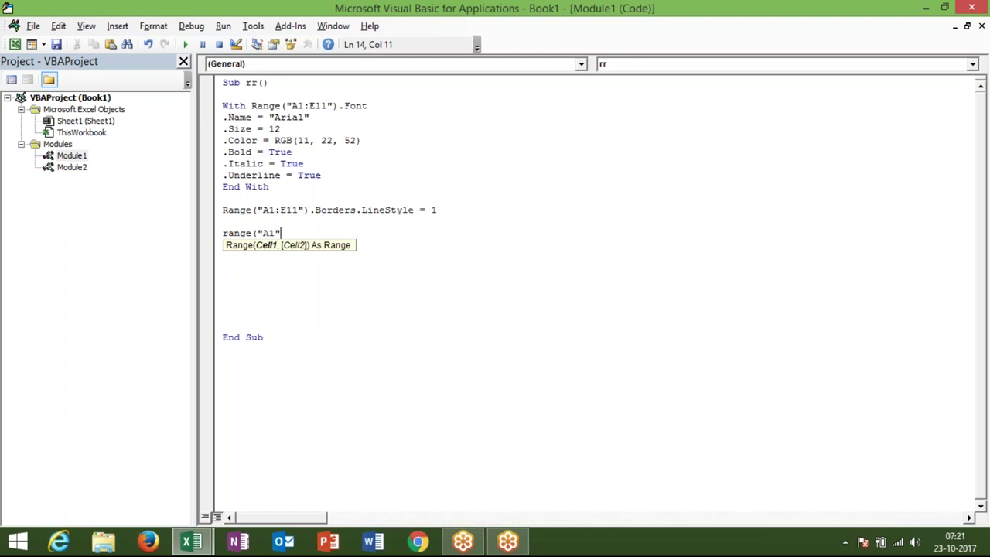
pyautogui.write(').in')
# Step: Complete the line Range("A1").Interior.Color = vbRed in rr using IntelliSense
pyautogui.press('Down')
pyautogui.press('Down')
pyautogui.press('Down')
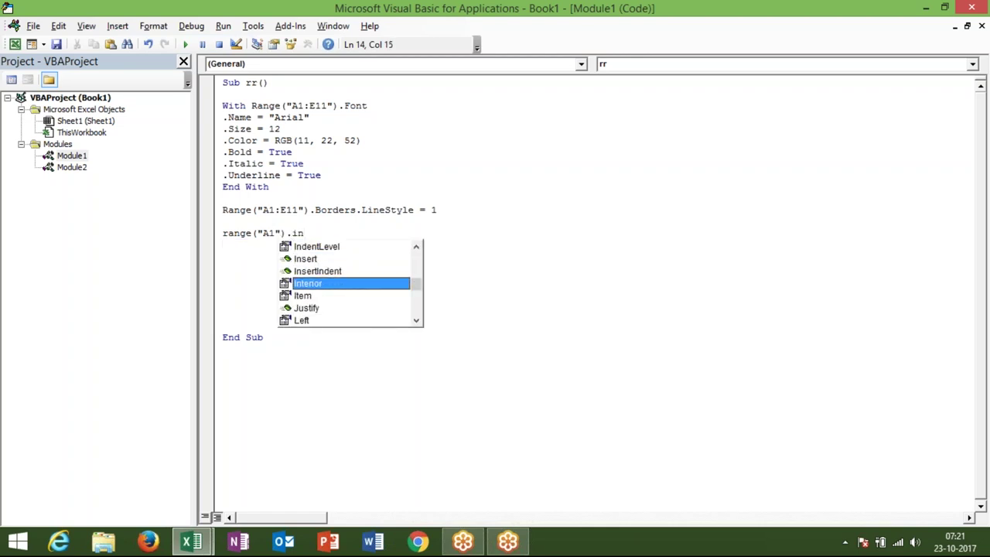
pyautogui.press('Tab')
pyautogui.write('.cp')
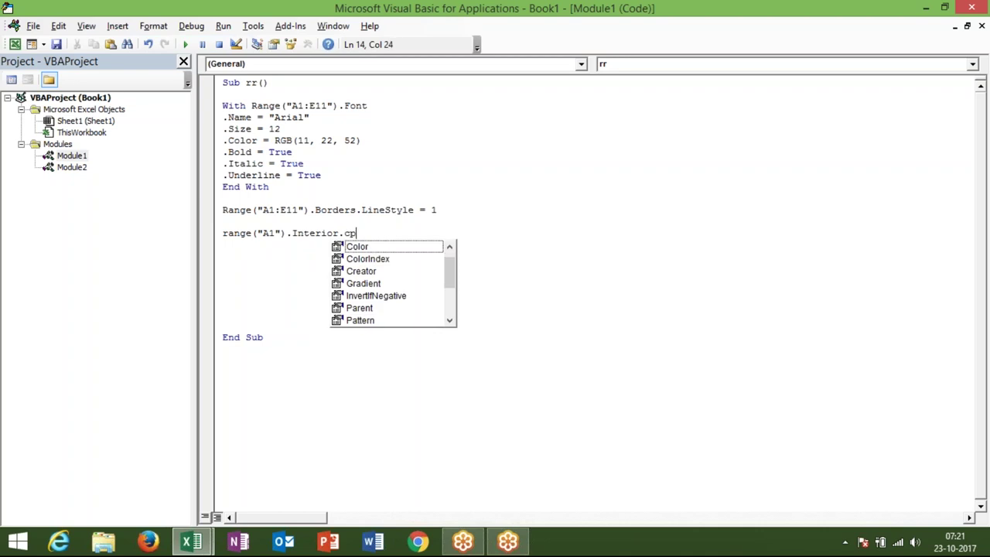
pyautogui.press('Tab')
pyautogui.write('=')
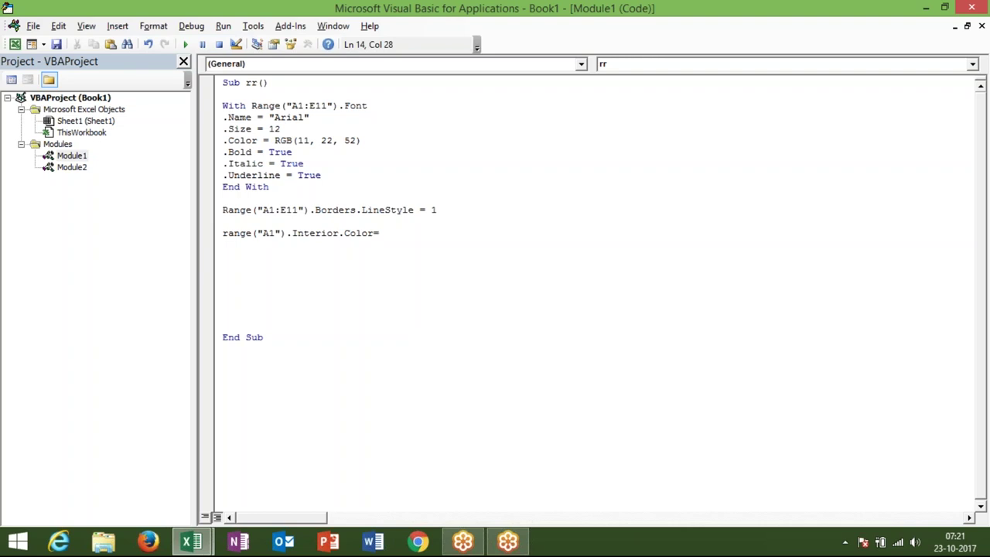
pyautogui.write('vbred')
pyautogui.click(290, 310)
pyautogui.doubleClick(242, 140)
pyautogui.click(244, 142)
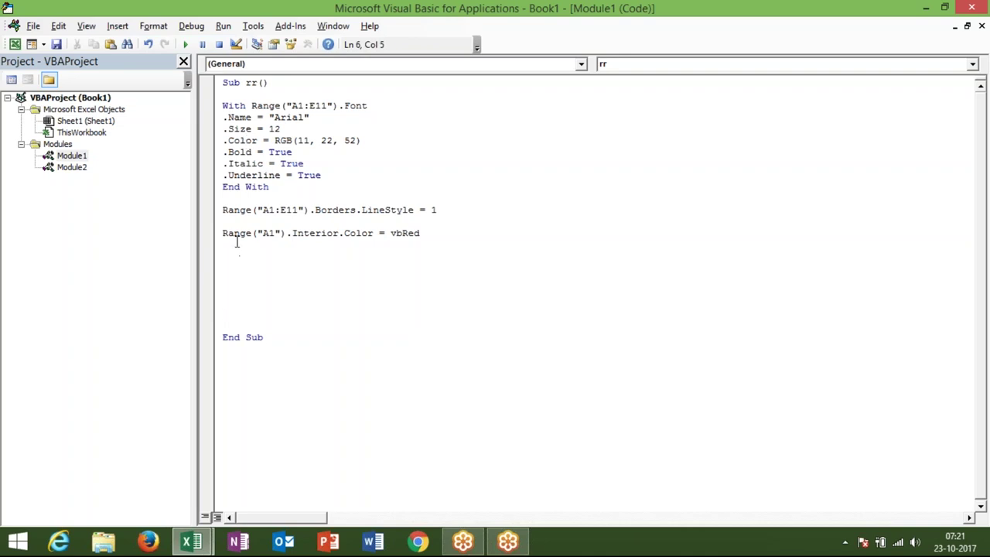
pyautogui.doubleClick(239, 234)
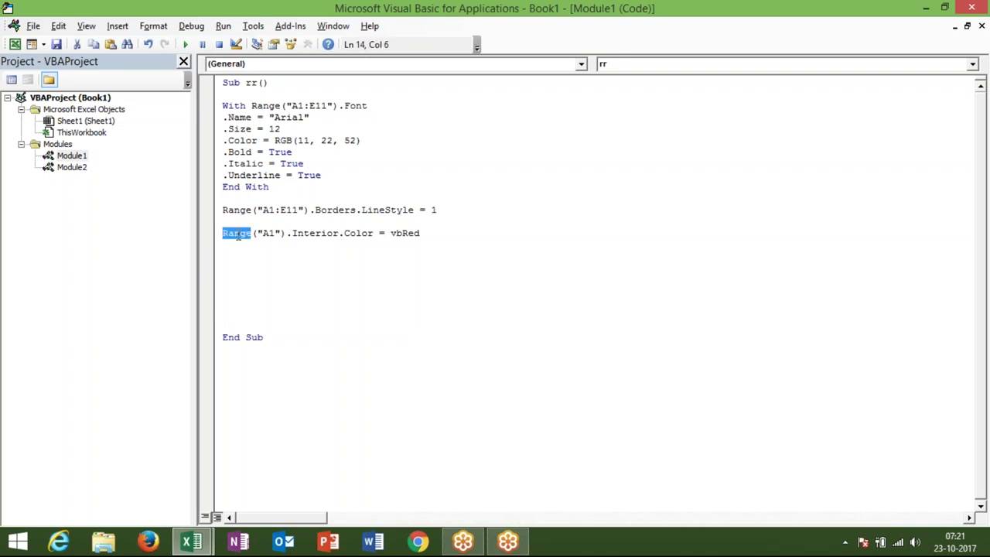
pyautogui.click(236, 256)
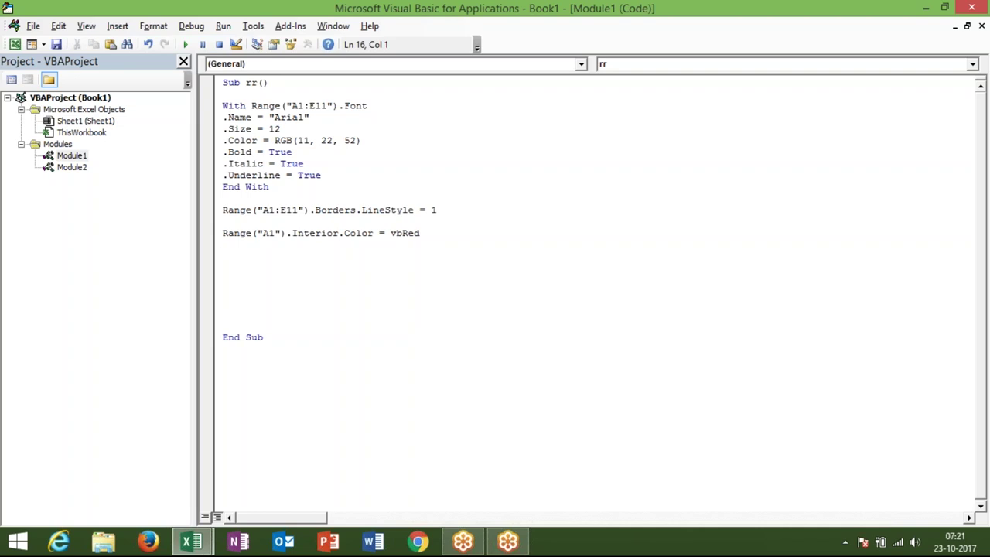
# Step: Switch to Excel and enter "a" in cell G15
pyautogui.hotkey('alt', 'F11')
pyautogui.click(326, 374)
pyautogui.write('a')
pyautogui.press('Return')
# Step: Try middle alignment on G15 and revert it, then glance through Module2's Macro1 code
pyautogui.click(321, 374)
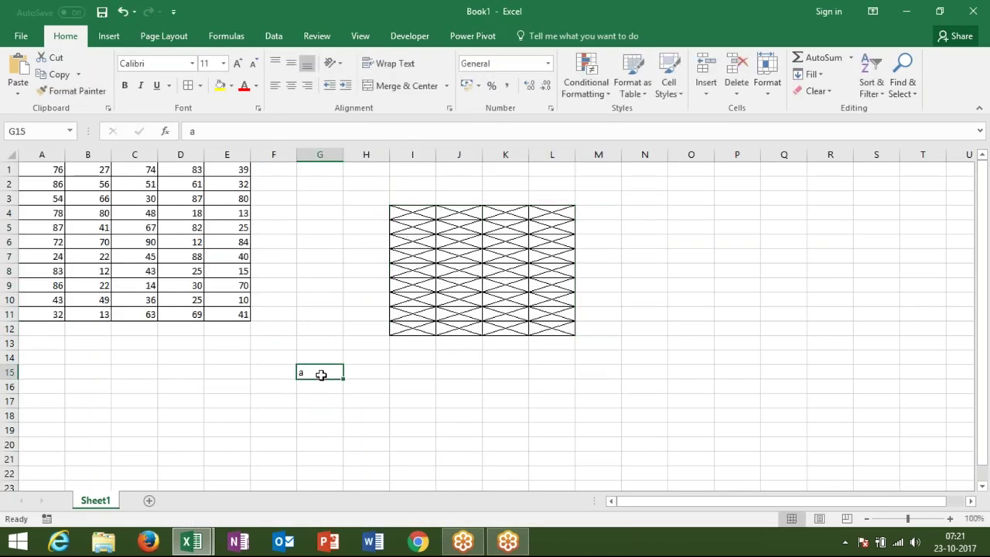
pyautogui.click(291, 63)
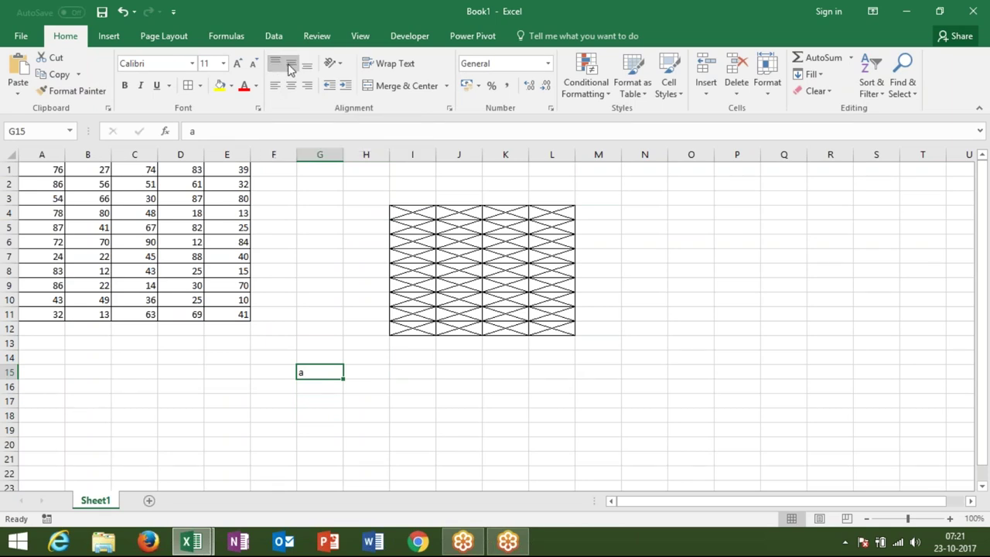
pyautogui.click(307, 64)
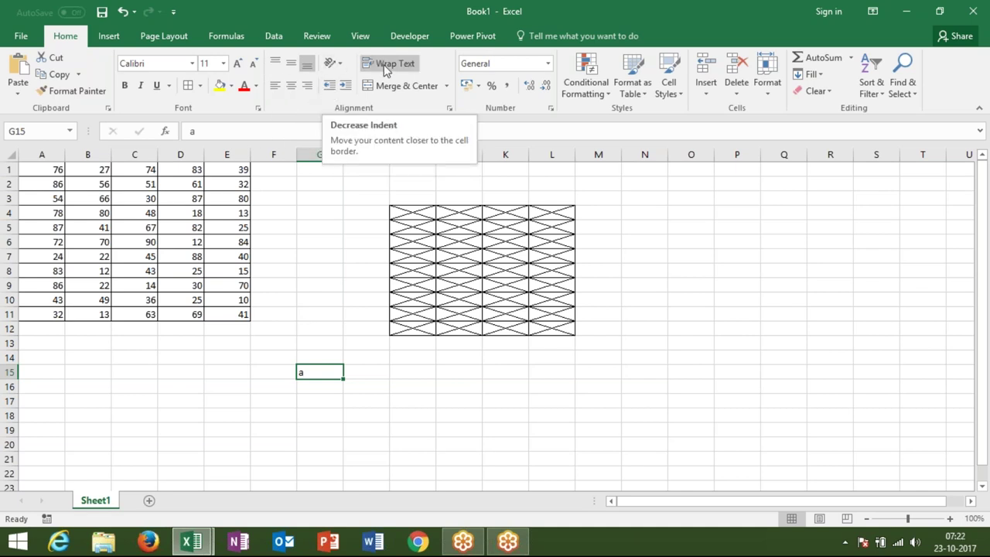
pyautogui.hotkey('alt', 'F11')
pyautogui.click(78, 174)
pyautogui.doubleClick(78, 174)
pyautogui.click(316, 279)
pyautogui.press('Down')
pyautogui.press('Down')
pyautogui.press('Down')
pyautogui.press('Down')
pyautogui.press('Down')
pyautogui.press('Down')
pyautogui.press('Down')
pyautogui.press('Down')
pyautogui.press('Down')
pyautogui.press('Down')
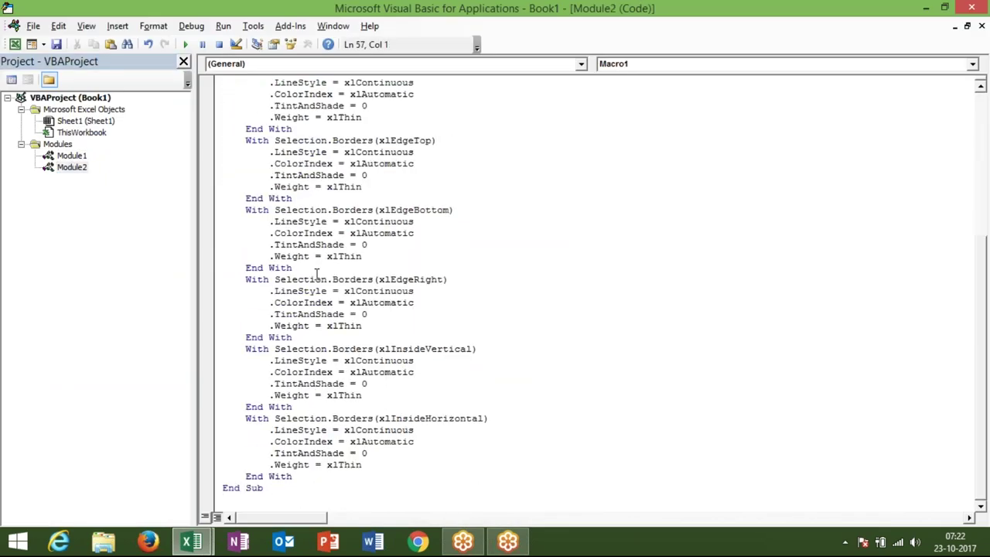
pyautogui.hotkey('alt', 'F11')
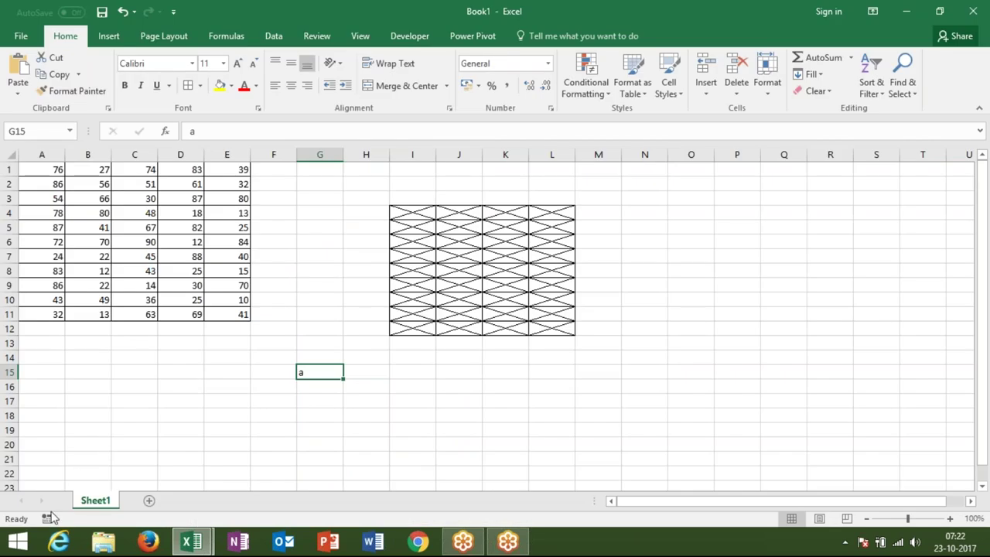
# Step: Record Macro2 centring G15 vertically and horizontally, then view its code in the editor
pyautogui.click(48, 520)
pyautogui.click(549, 369)
pyautogui.click(290, 63)
pyautogui.click(291, 85)
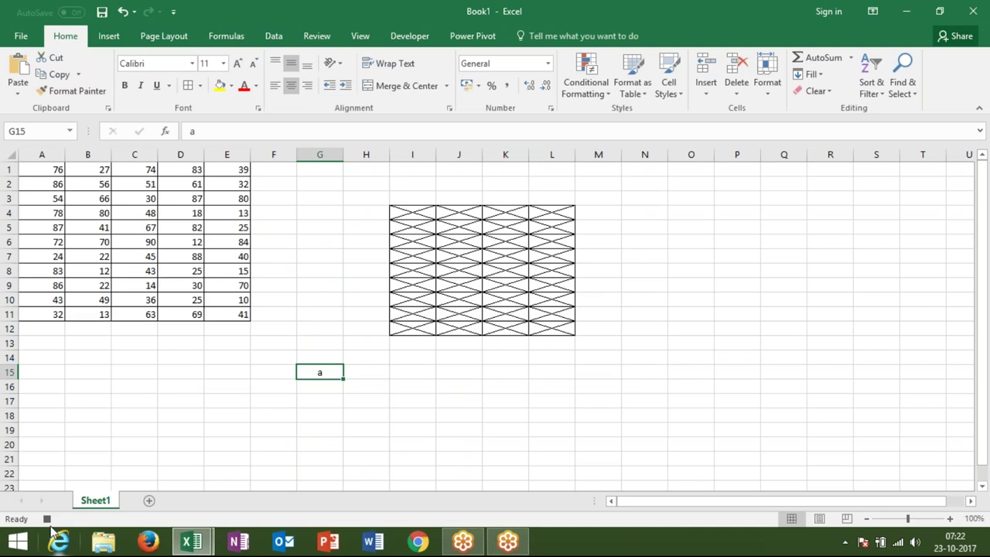
pyautogui.click(47, 521)
pyautogui.hotkey('alt', 'F11')
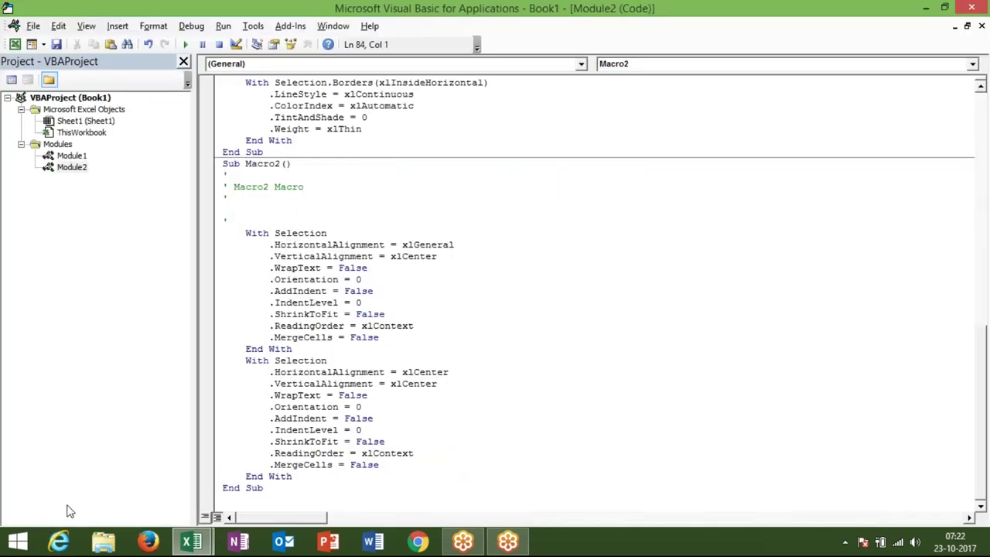
pyautogui.doubleClick(286, 246)
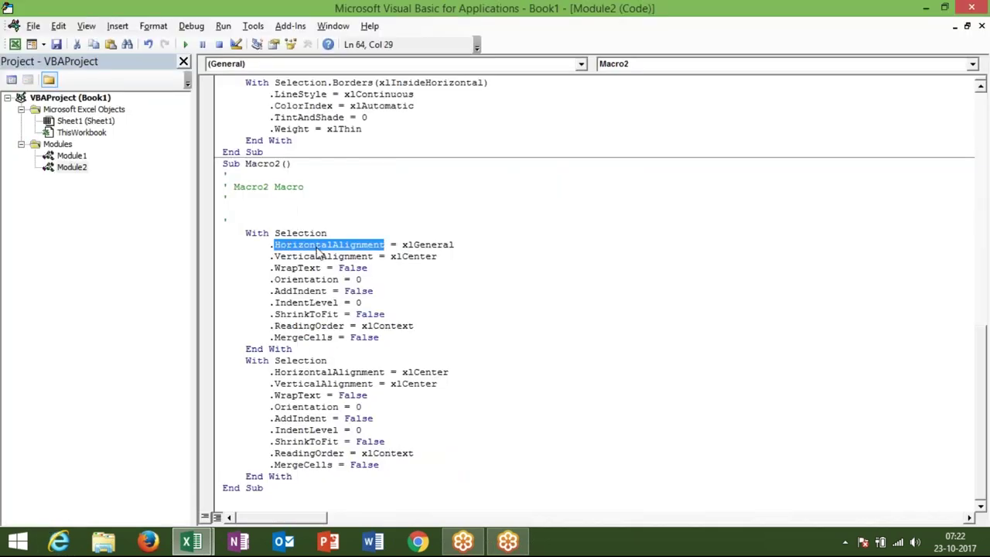
pyautogui.click(423, 243)
pyautogui.doubleClick(422, 244)
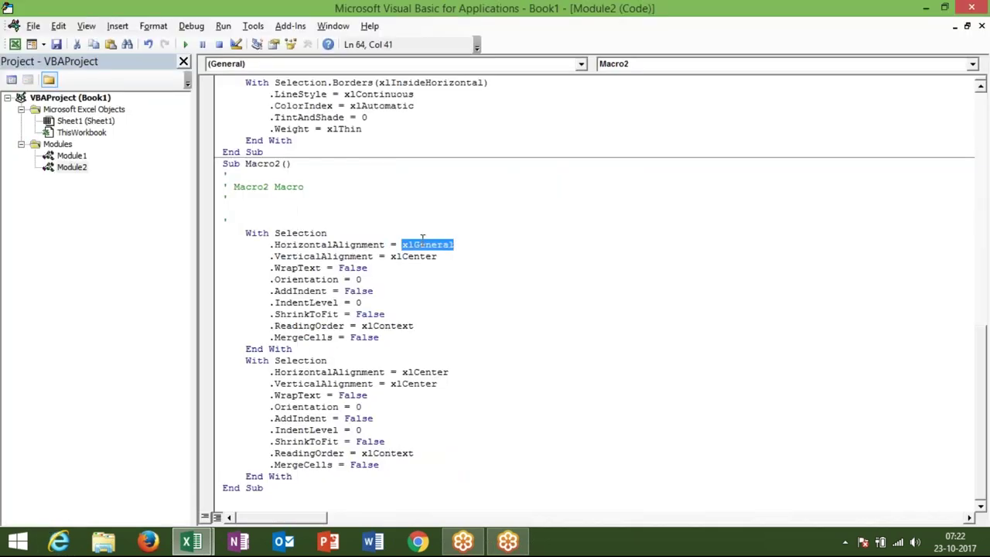
pyautogui.doubleClick(418, 372)
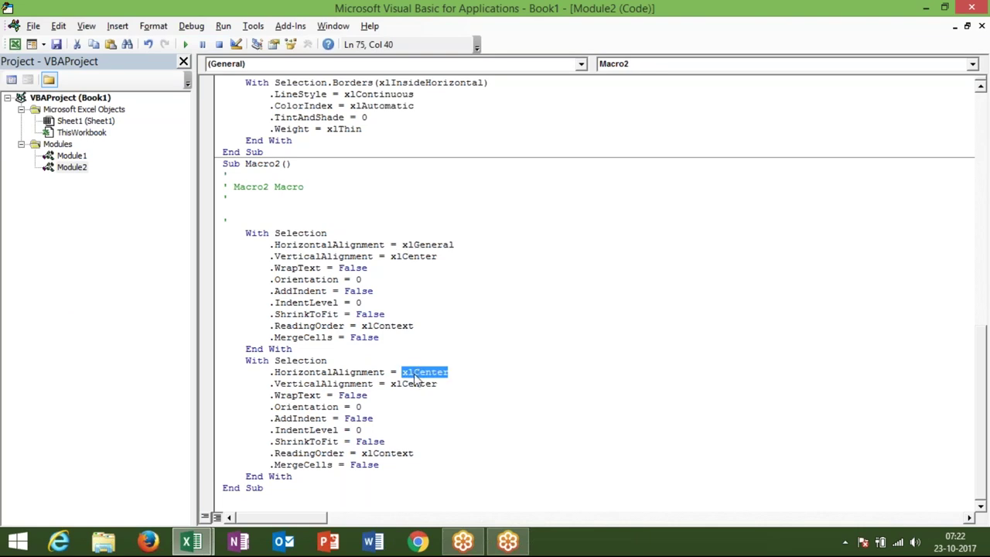
pyautogui.click(356, 265)
pyautogui.hotkey('alt', 'F11')
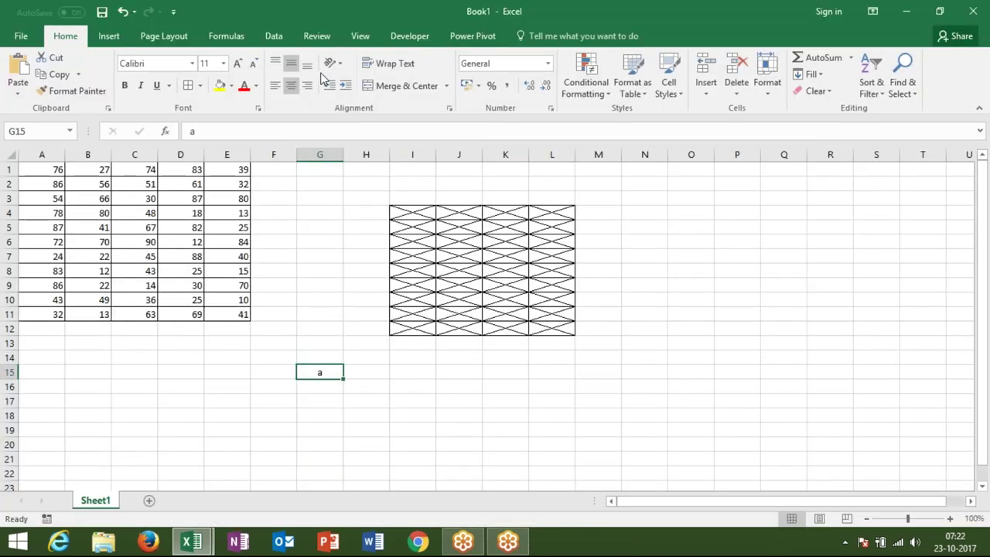
pyautogui.hotkey('alt', 'Tab')
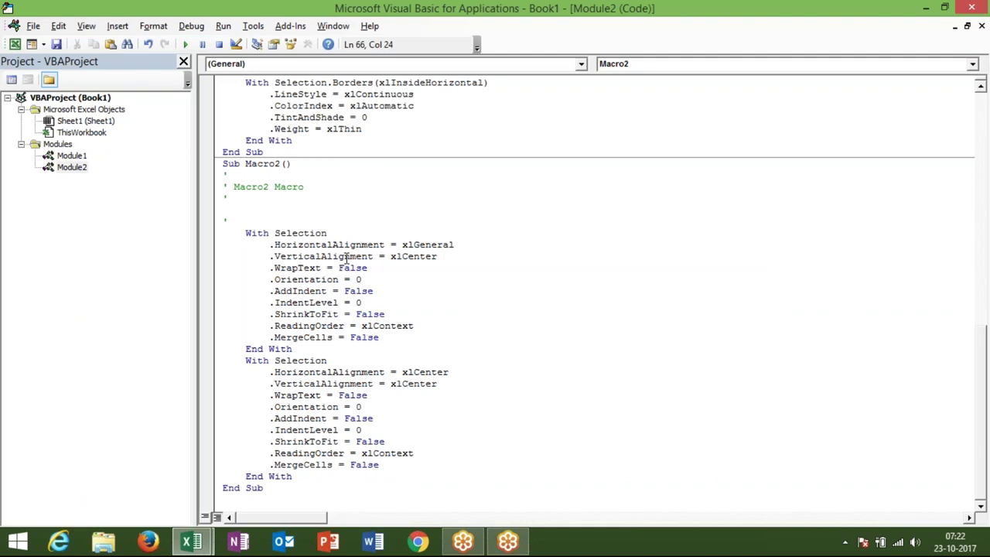
pyautogui.click(320, 268)
pyautogui.hotkey('alt', 'F11')
pyautogui.hotkey('alt', 'Tab')
pyautogui.doubleClick(353, 267)
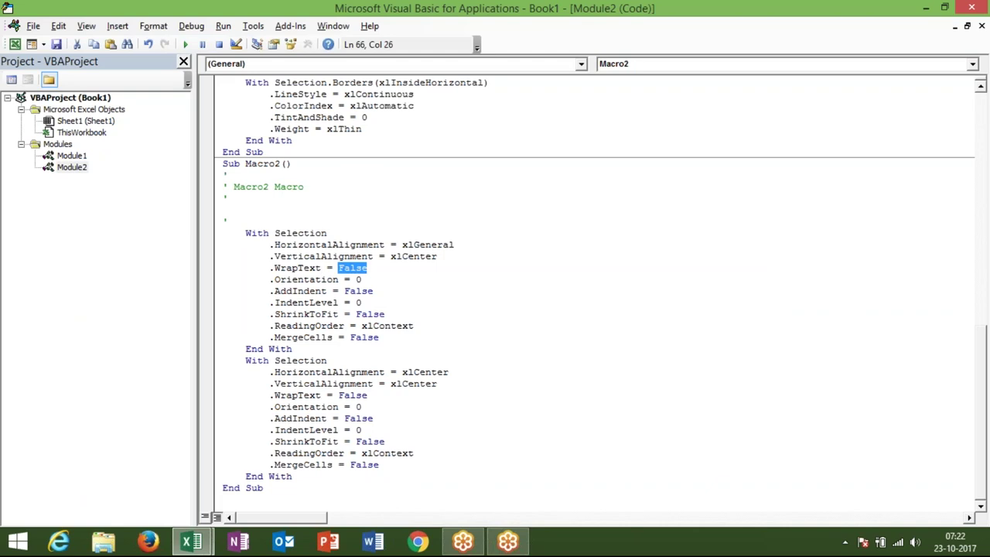
pyautogui.doubleClick(317, 279)
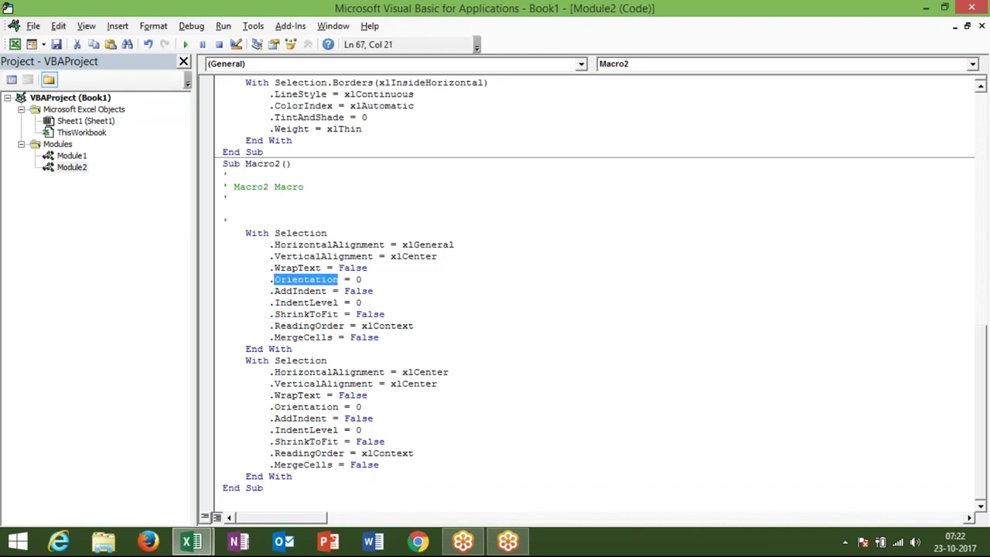
pyautogui.hotkey('alt', 'F11')
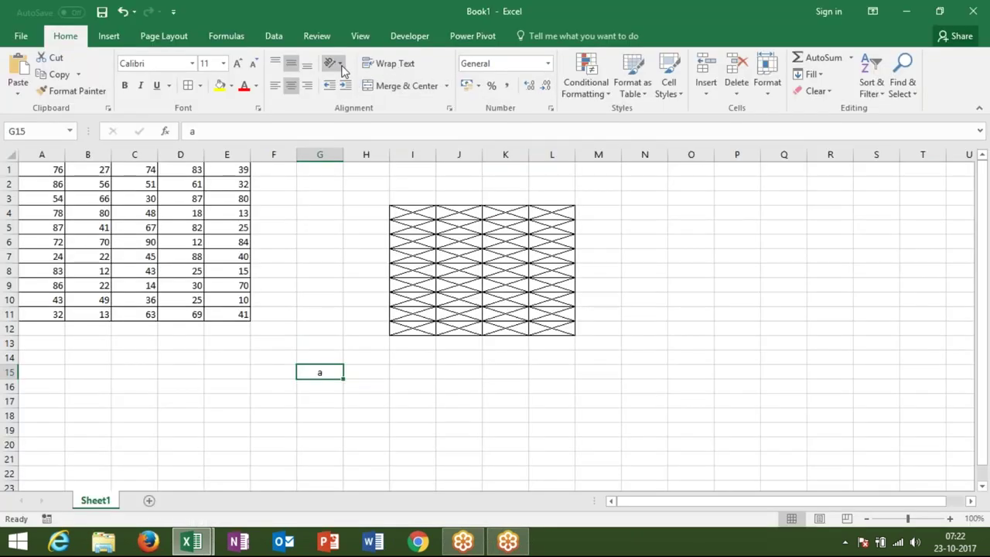
pyautogui.click(338, 64)
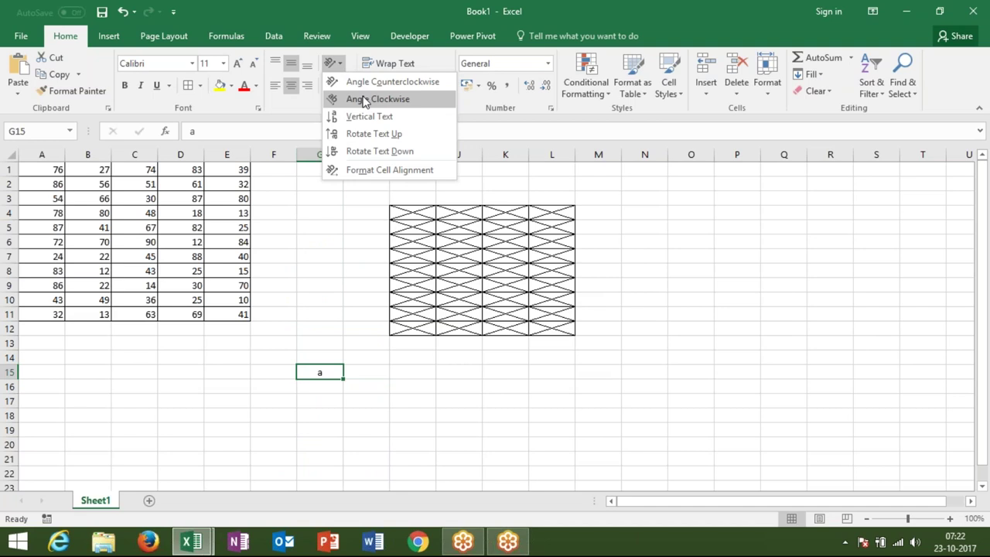
pyautogui.hotkey('alt', 'F11')
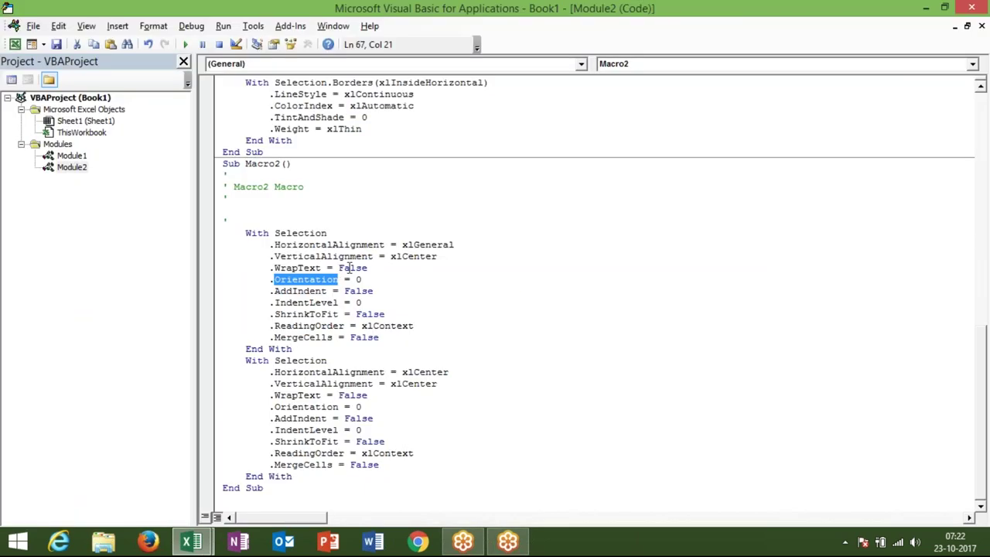
pyautogui.doubleClick(358, 279)
pyautogui.doubleClick(316, 293)
pyautogui.hotkey('alt', 'F11')
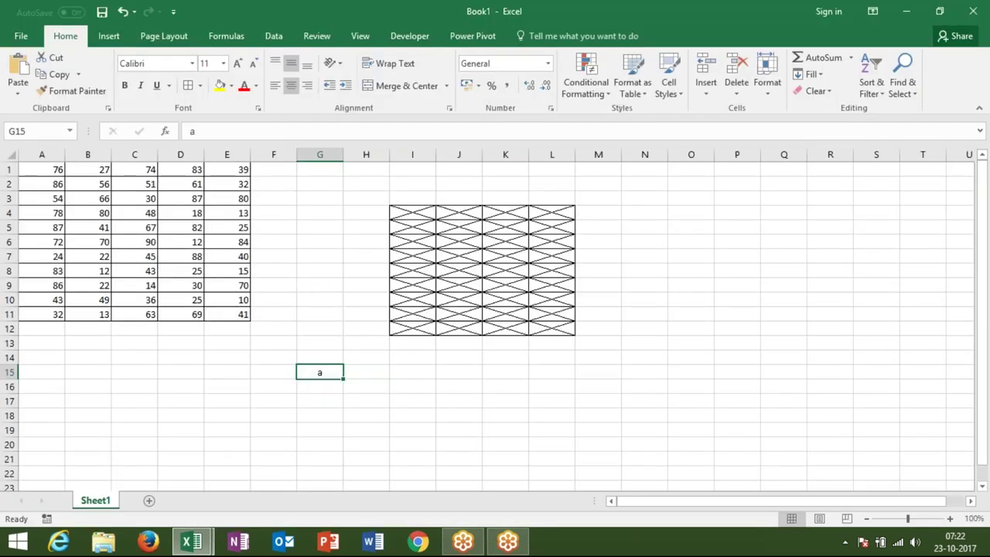
pyautogui.click(345, 87)
pyautogui.click(335, 87)
pyautogui.click(346, 85)
pyautogui.click(346, 85)
pyautogui.click(335, 87)
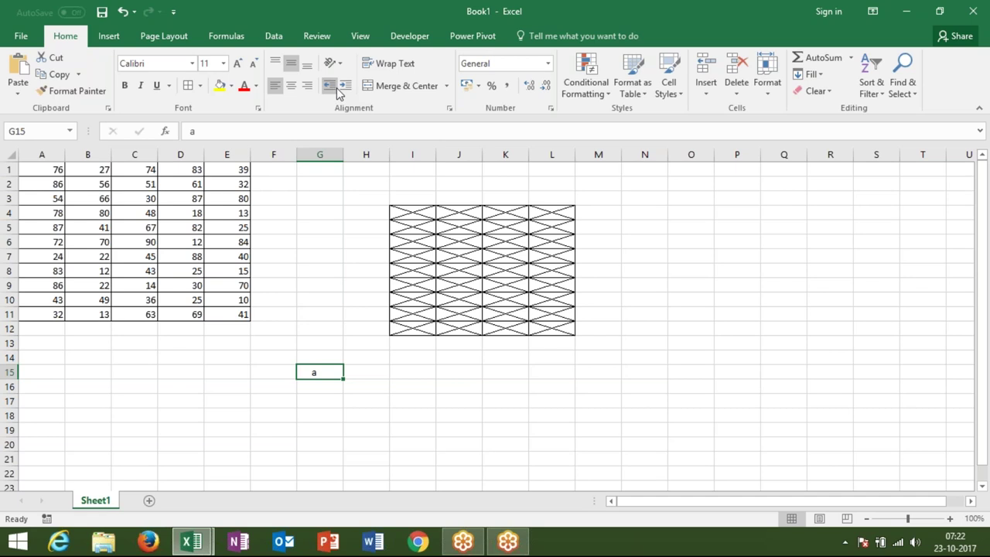
pyautogui.hotkey('alt', 'F11')
pyautogui.click(328, 302)
pyautogui.doubleClick(327, 303)
pyautogui.doubleClick(358, 303)
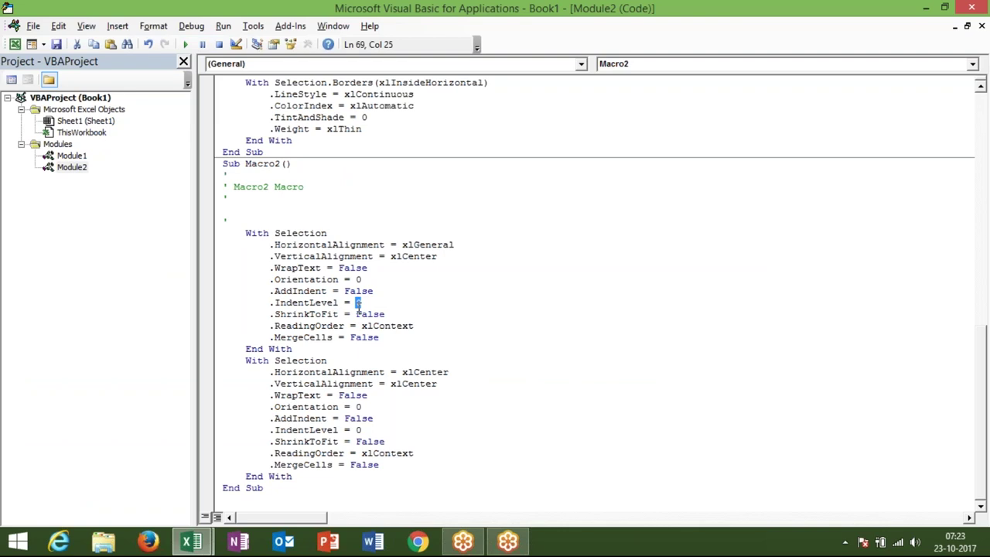
pyautogui.doubleClick(316, 317)
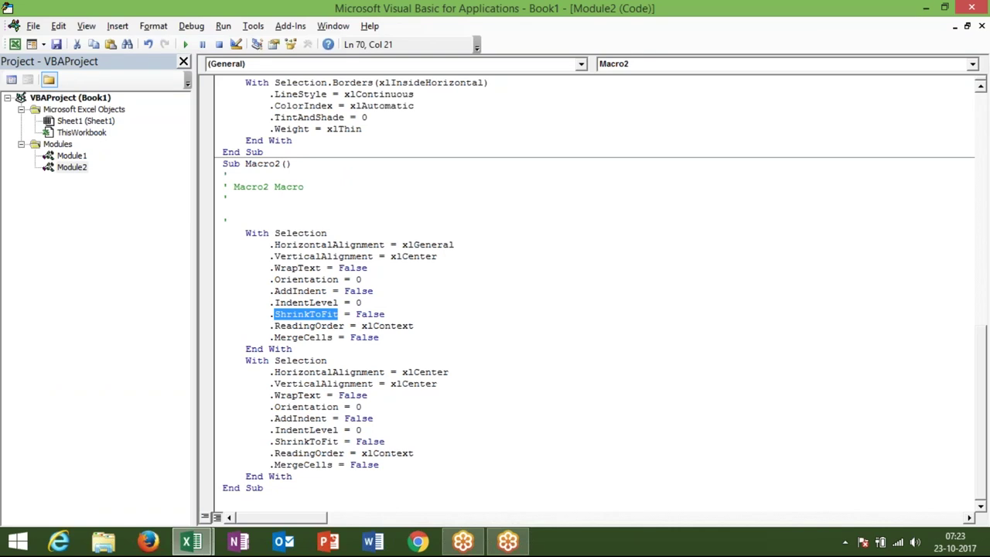
pyautogui.doubleClick(303, 337)
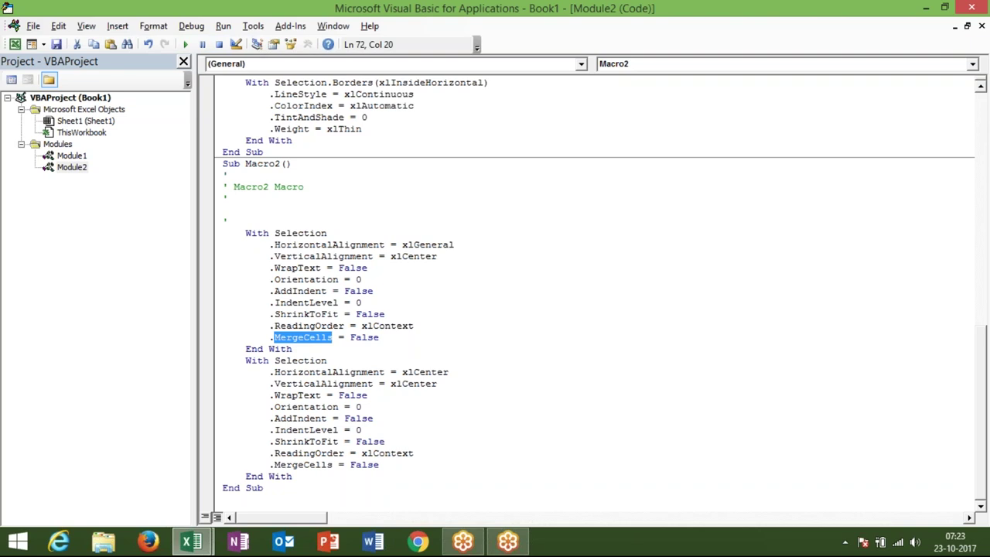
pyautogui.moveTo(294, 349)
pyautogui.mouseDown()
pyautogui.moveTo(298, 360)
pyautogui.moveTo(234, 233)
pyautogui.mouseUp()
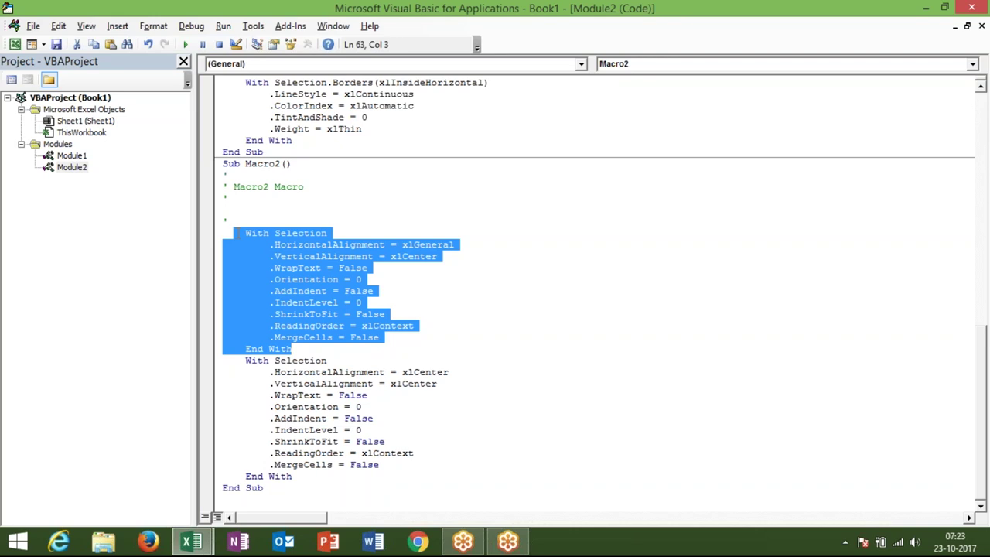
# Step: Check cell E8's formula in Excel, then return and open Module1's rr macro
pyautogui.hotkey('alt', 'F11')
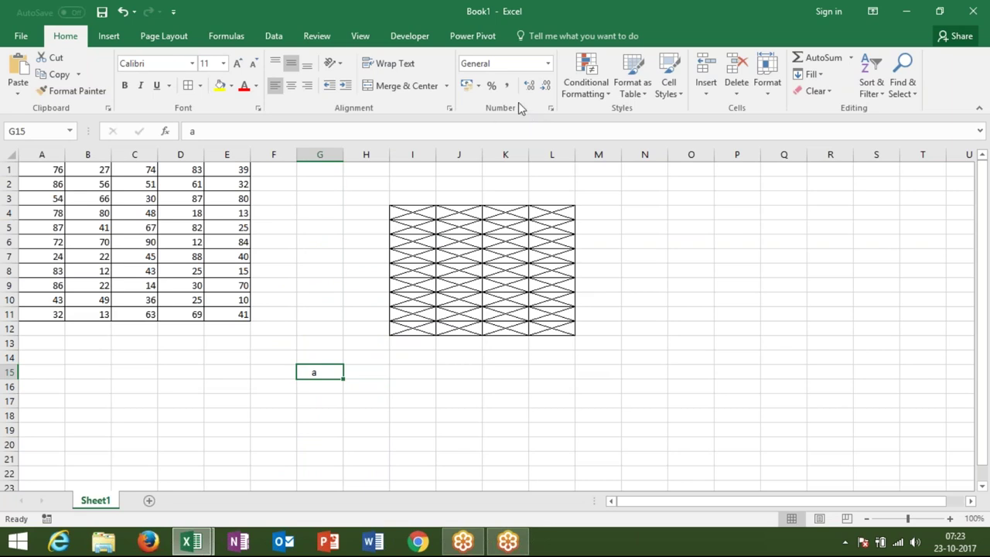
pyautogui.click(212, 274)
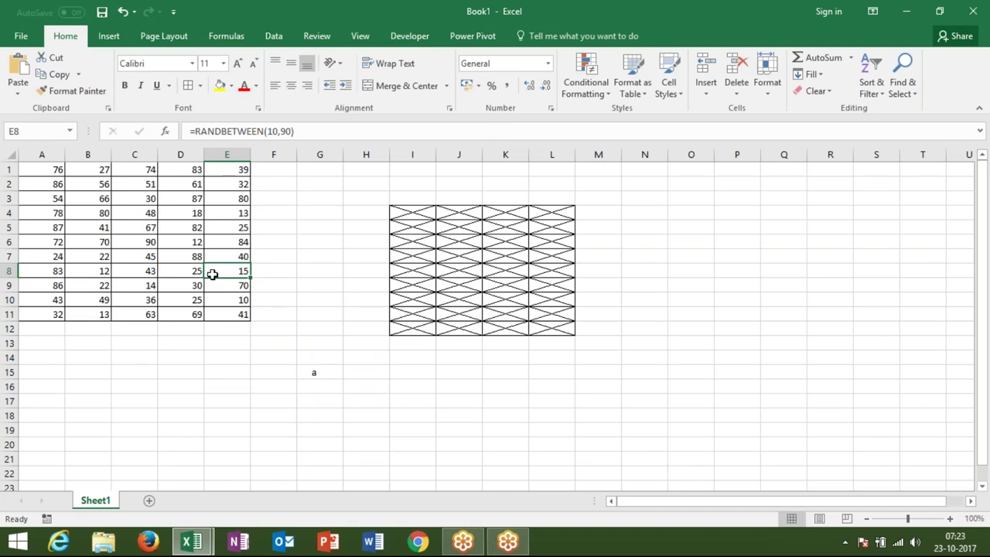
pyautogui.hotkey('alt', 'F11')
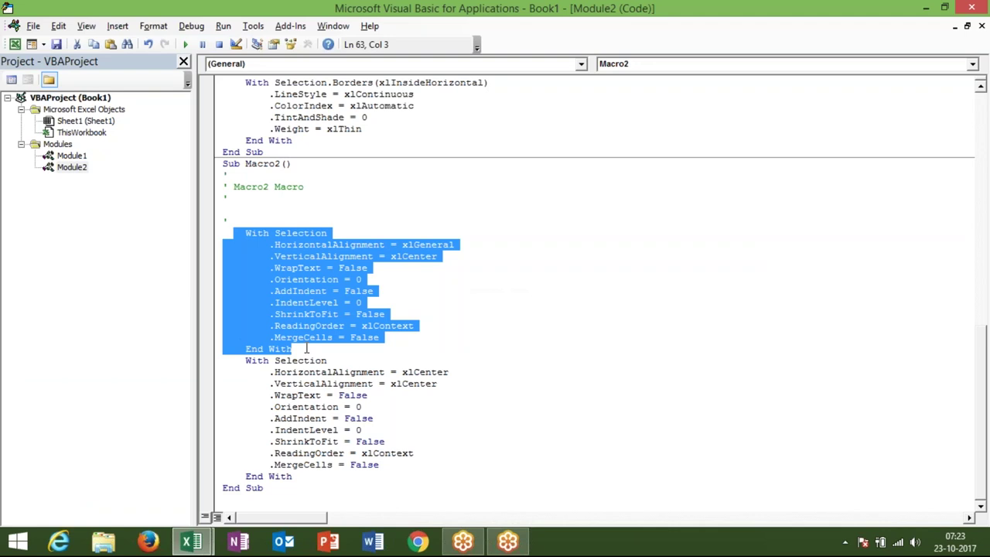
pyautogui.doubleClick(70, 156)
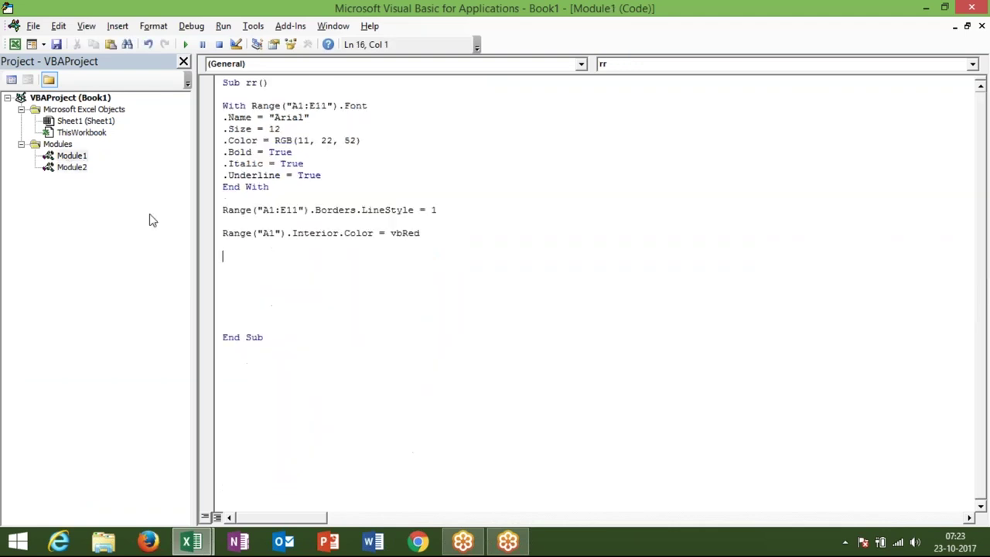
# Step: Add a Range("A1").NumberFormat line to rr, first entered with a "DD-MMM-YY" date format
pyautogui.write('ra')
pyautogui.write('nge')
pyautogui.write('("A1").')
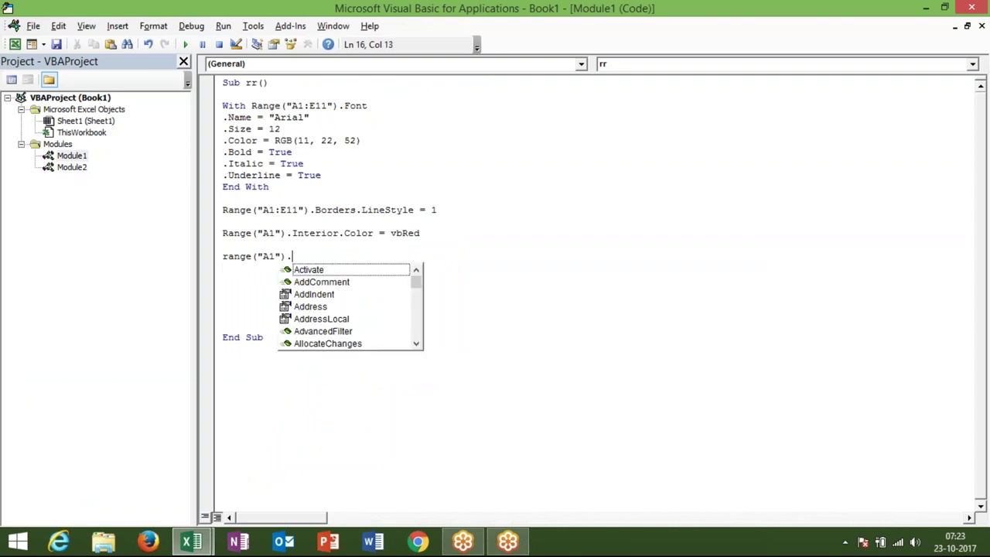
pyautogui.write('nu')
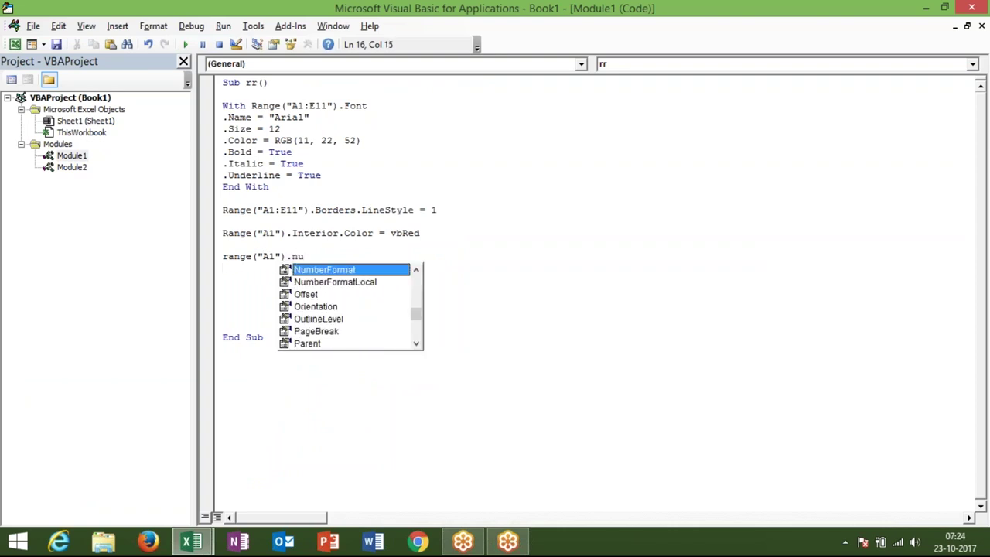
pyautogui.press('Tab')
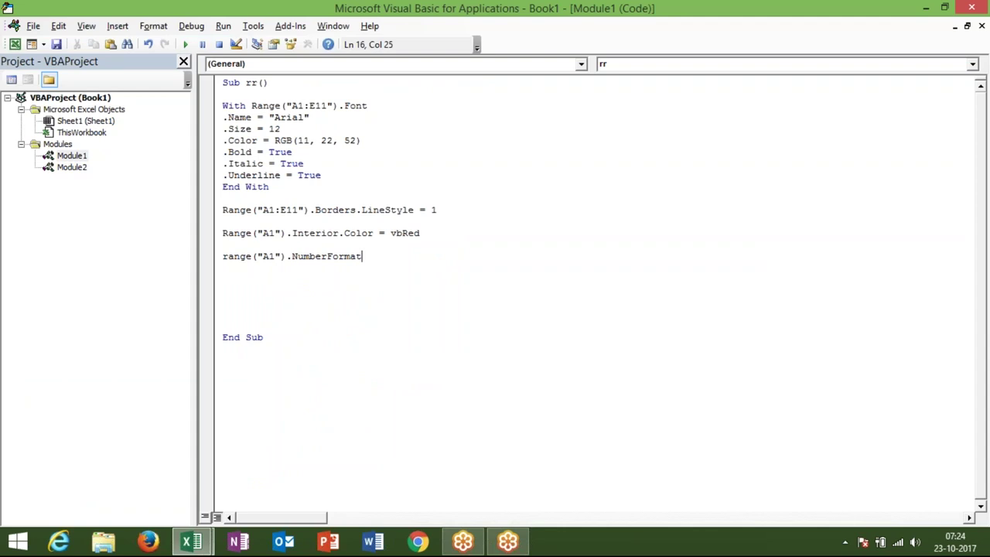
pyautogui.write('= ')
pyautogui.write('"DD-MMM-')
pyautogui.write('YYY')
pyautogui.press('BackSpace')
pyautogui.write('"')
pyautogui.press('Return')
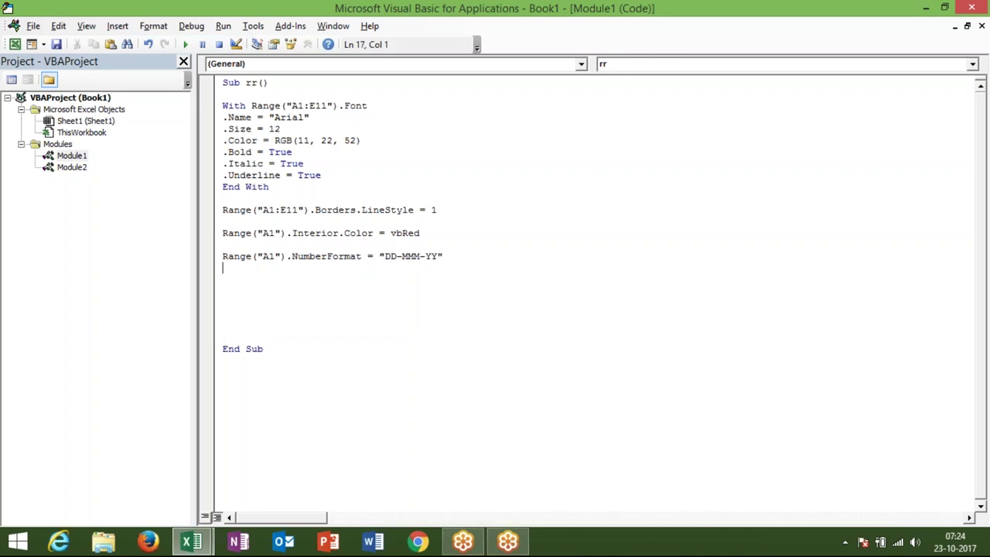
# Step: Replace the format string with "0.0%", remove the stray quote, and return to Excel
pyautogui.moveTo(437, 256); pyautogui.dragTo(384, 256)
pyautogui.write('0.0%')
pyautogui.press('Return')
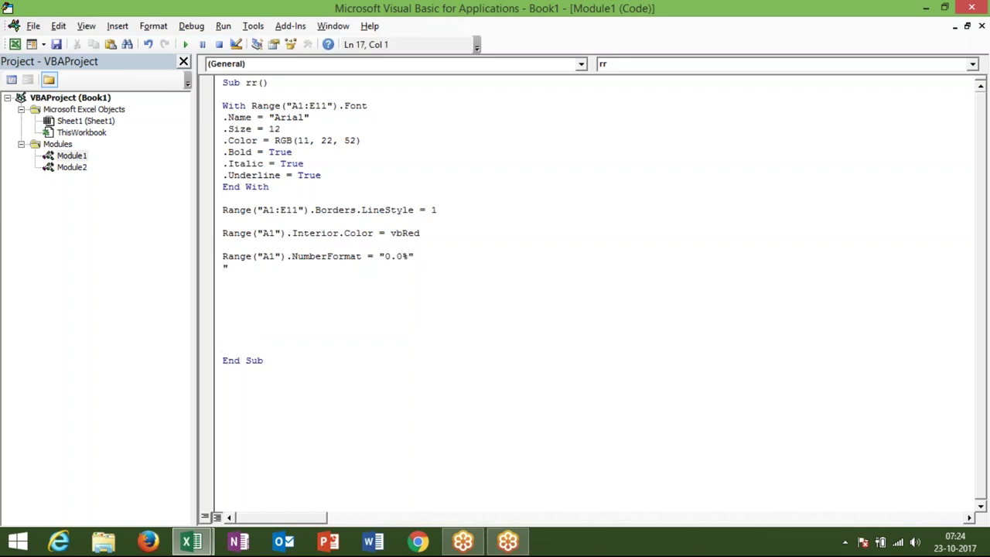
pyautogui.press('Delete')
pyautogui.hotkey('alt', 'F11')
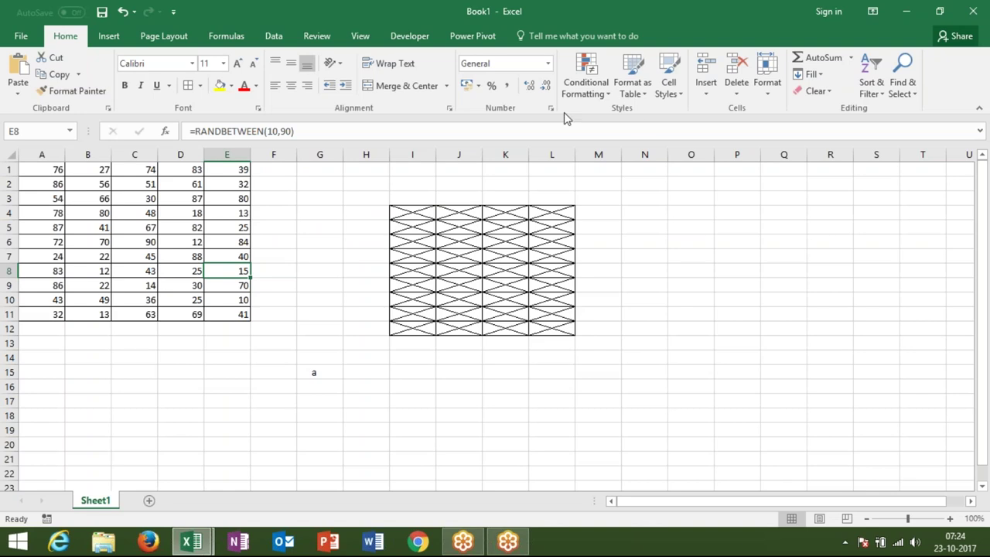
pyautogui.click(549, 111)
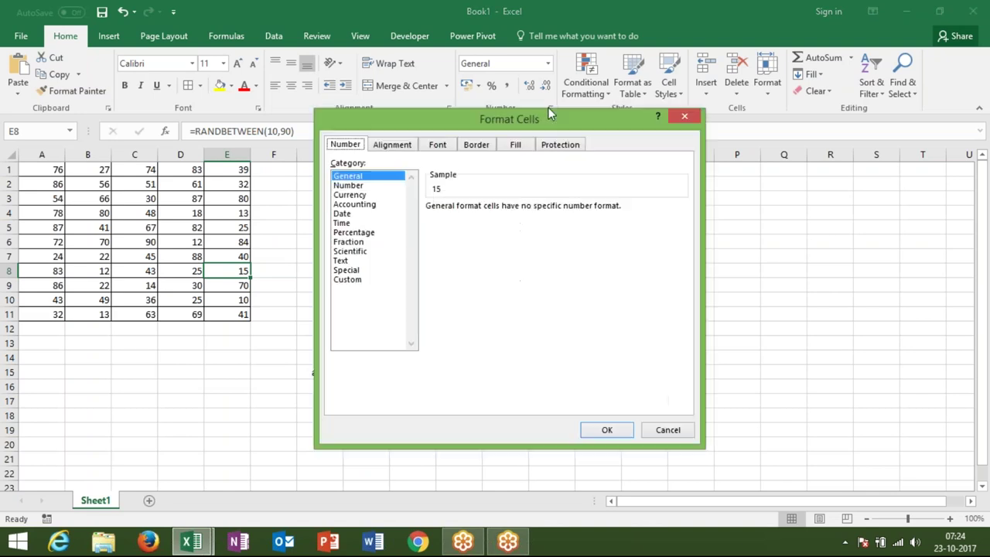
pyautogui.click(345, 280)
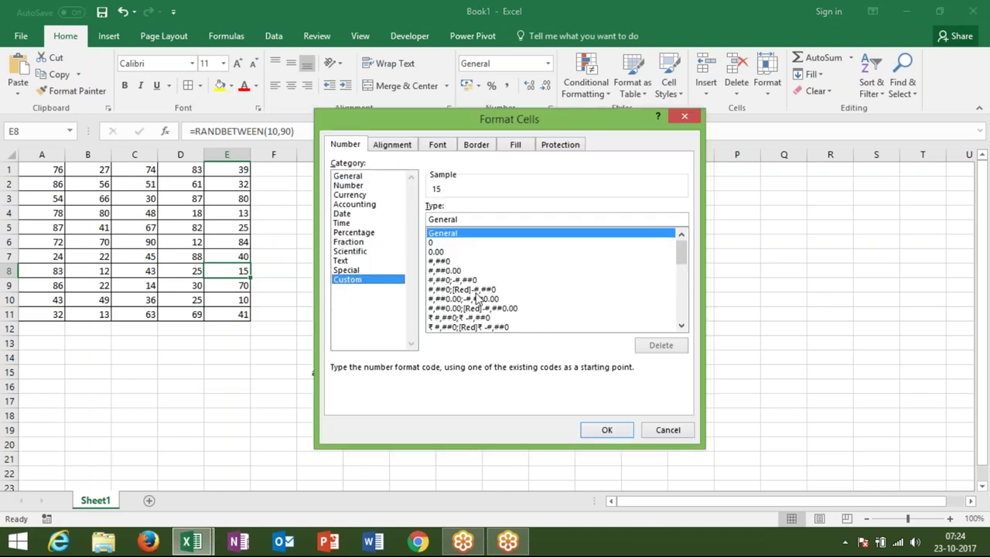
pyautogui.click(692, 117)
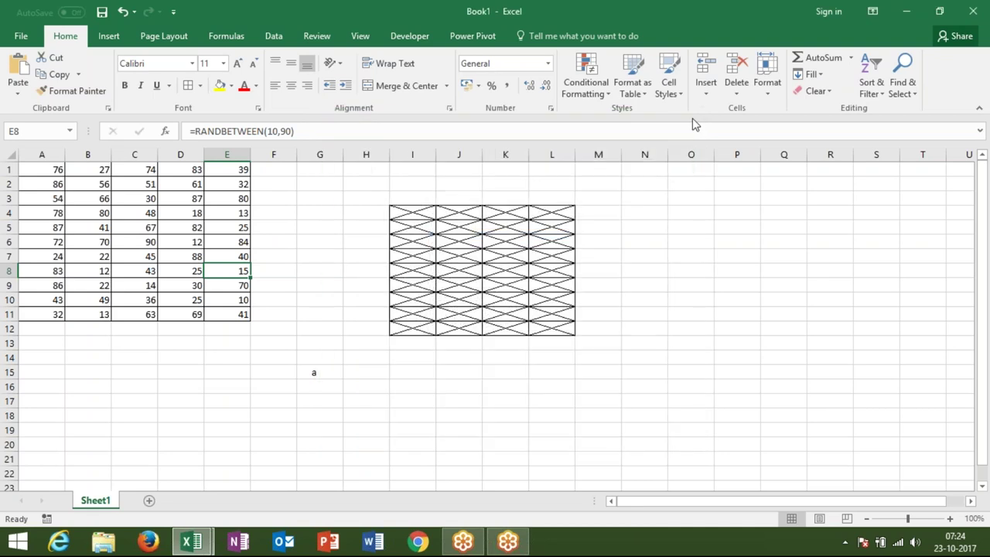
pyautogui.hotkey('alt', 'F11')
pyautogui.click(267, 256)
pyautogui.click(248, 281)
pyautogui.press('Up')
pyautogui.press('Up')
pyautogui.hotkey('ctrl', 'shift', 'Right')
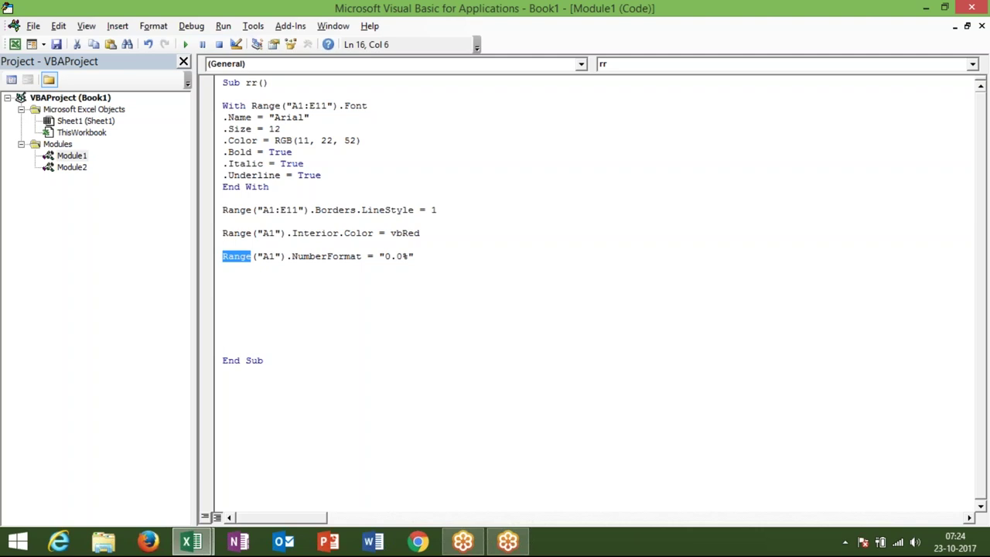
pyautogui.hotkey('alt', 'F11')
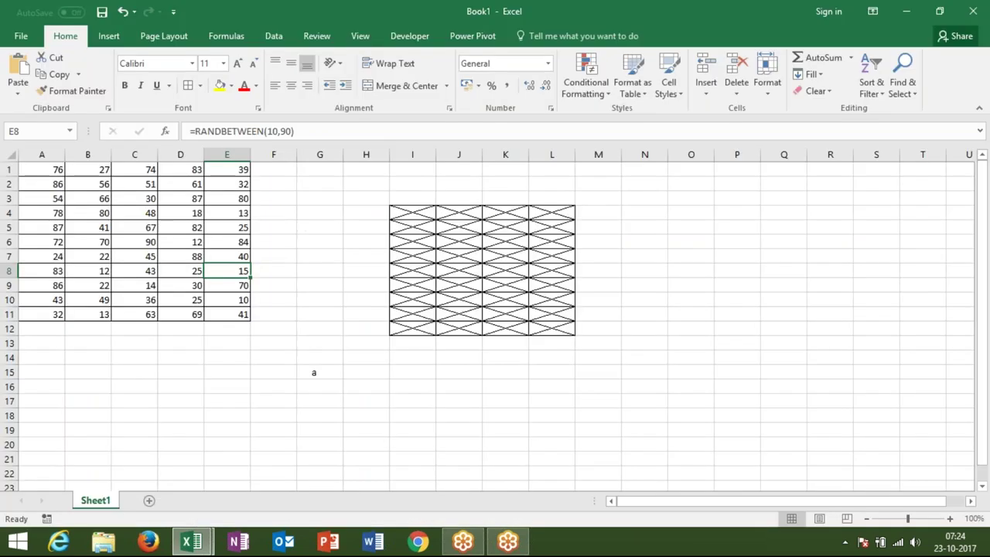
pyautogui.click(62, 328)
pyautogui.hotkey('alt', 'Tab')
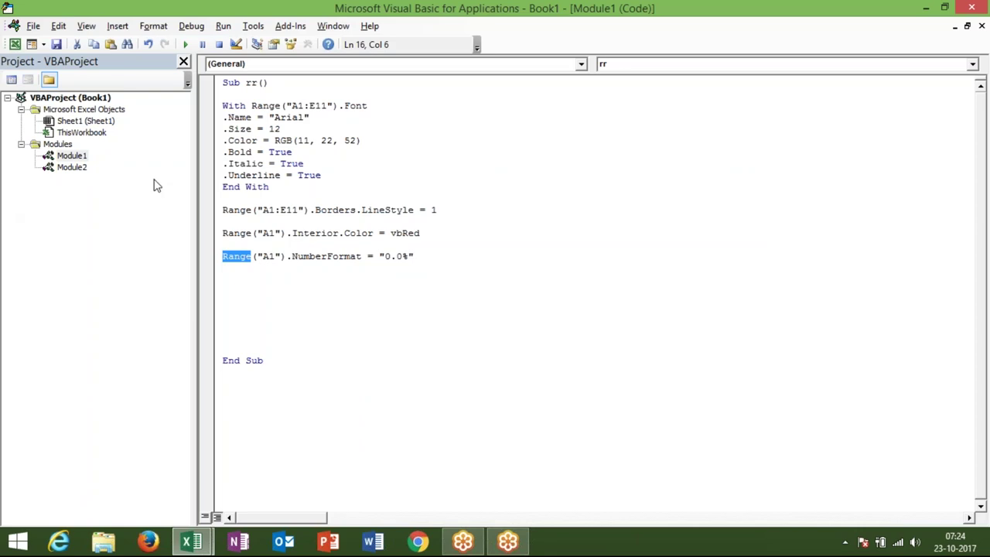
pyautogui.hotkey('alt', 'F11')
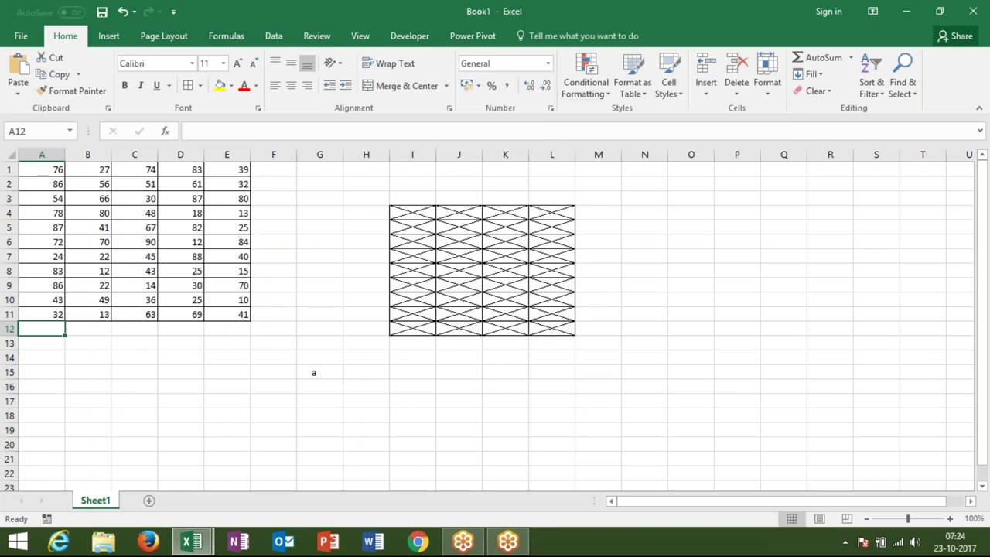
pyautogui.click(57, 171)
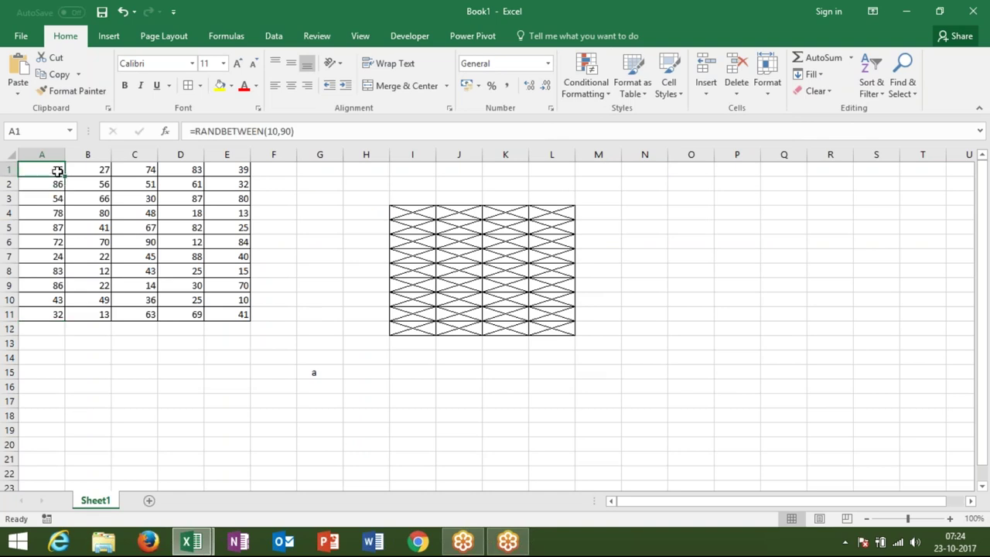
# Step: Start recording a new macro and select cell L14
pyautogui.click(49, 517)
pyautogui.click(545, 365)
pyautogui.click(550, 357)
# Step: Add a Greater Than 20 rule to L14 with Green Fill with Dark Green Text, then view the VBA code
pyautogui.click(585, 84)
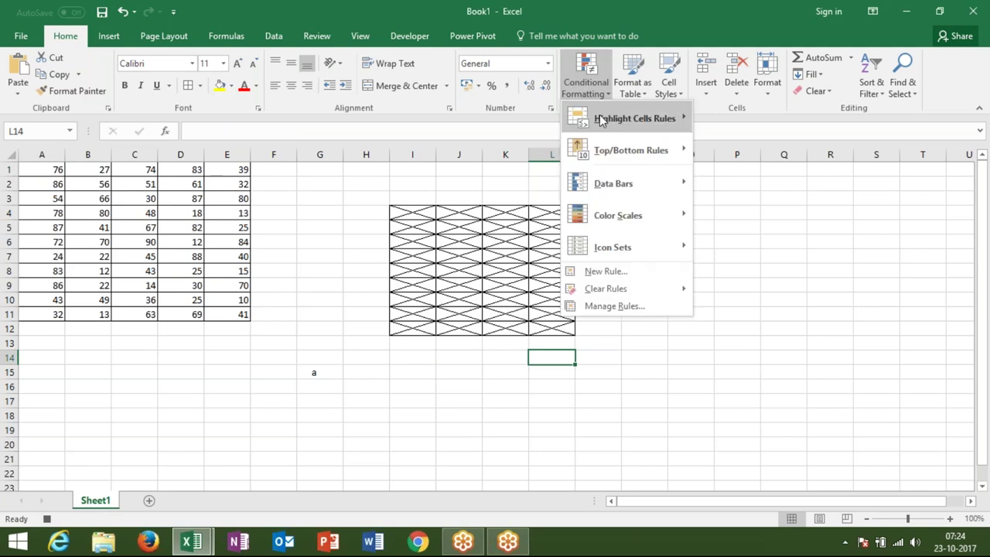
pyautogui.moveTo(601, 120)
pyautogui.click(727, 122)
pyautogui.write('20')
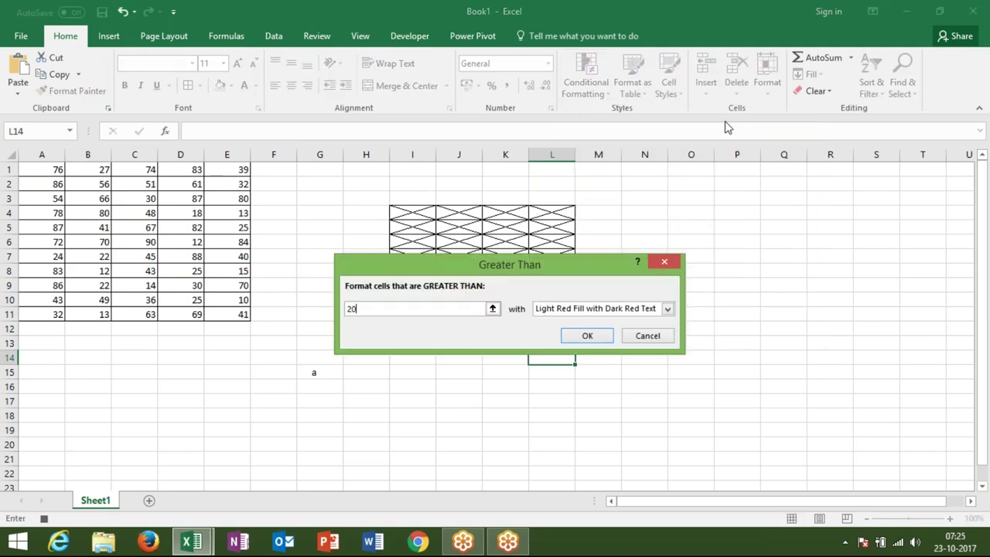
pyautogui.click(651, 313)
pyautogui.click(636, 341)
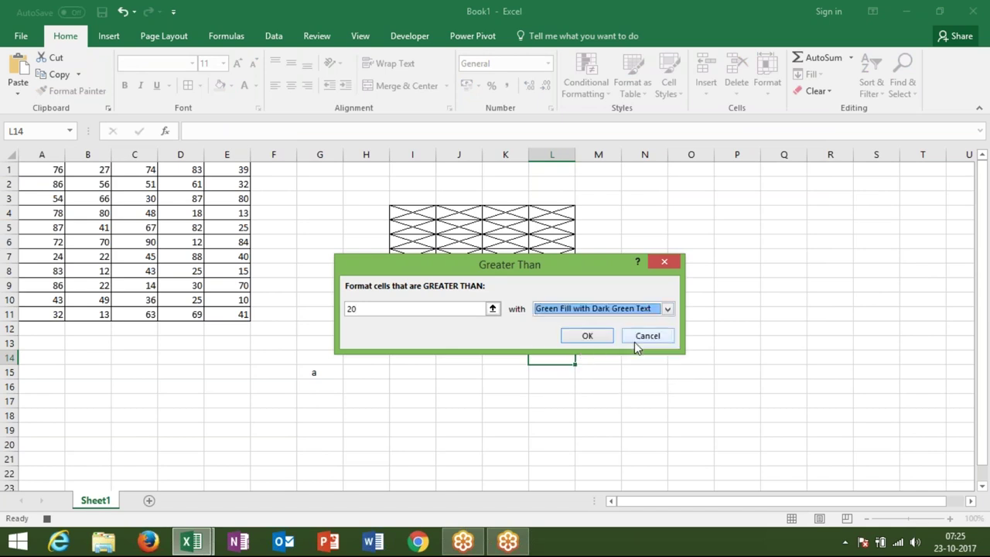
pyautogui.click(589, 337)
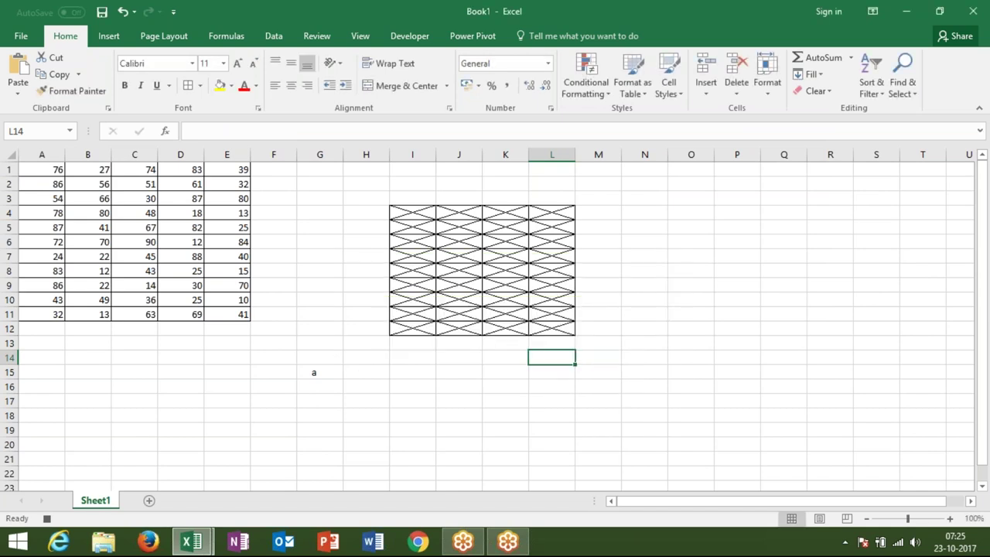
pyautogui.hotkey('alt', 'F11')
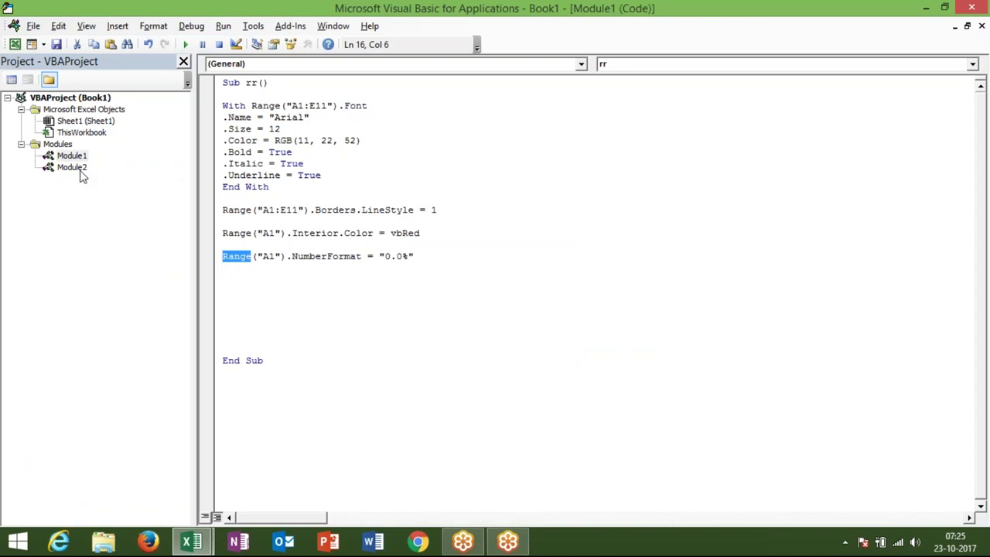
# Step: Inspect Macro3 in Module2, picking out FormatConditions, Type and xlCellValue, then return to Excel
pyautogui.doubleClick(84, 173)
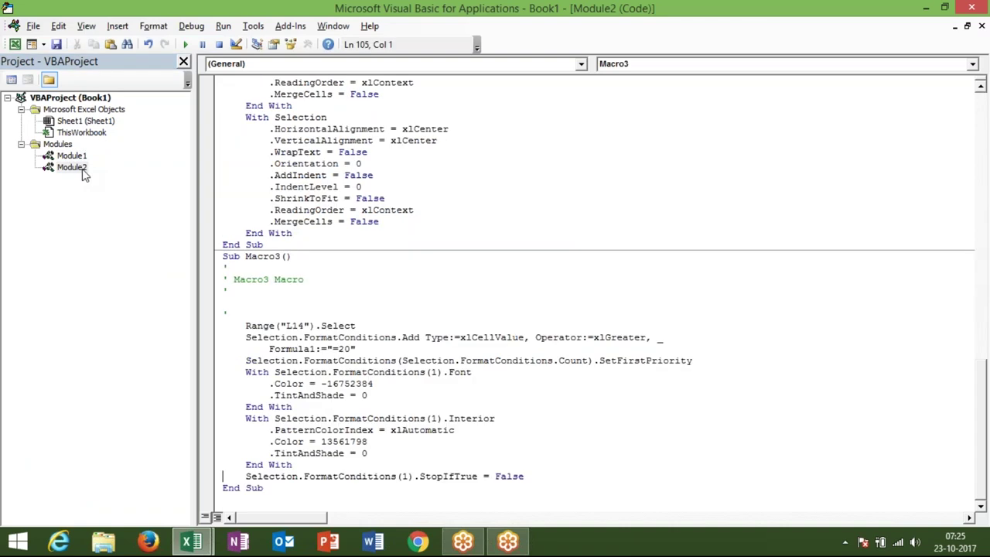
pyautogui.click(309, 348)
pyautogui.doubleClick(324, 337)
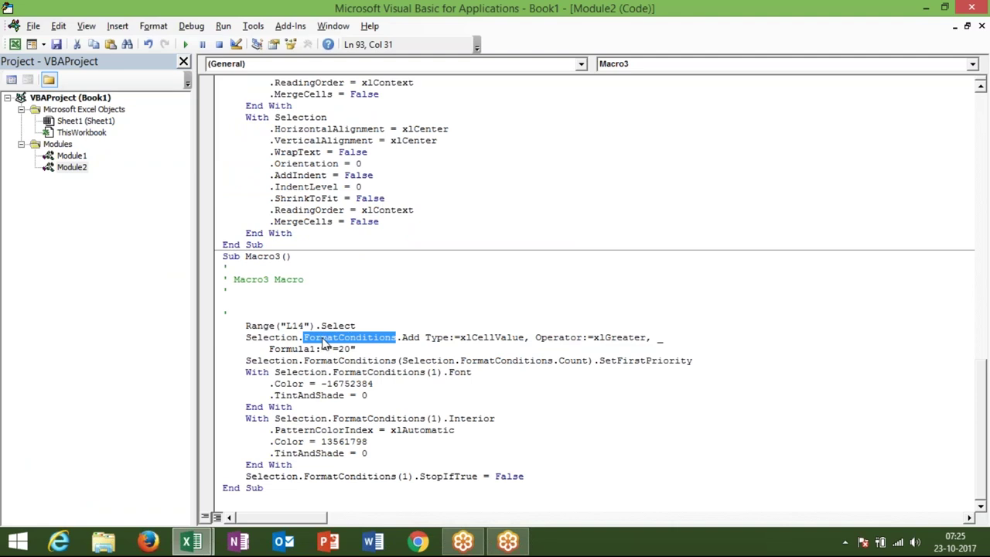
pyautogui.click(402, 338)
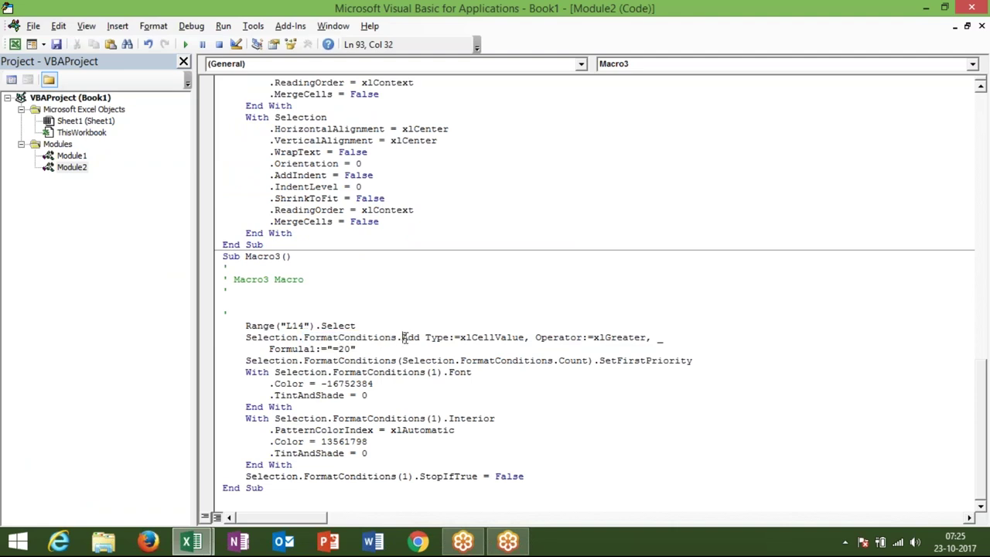
pyautogui.doubleClick(435, 337)
pyautogui.doubleClick(491, 337)
pyautogui.click(471, 337)
pyautogui.doubleClick(473, 338)
pyautogui.hotkey('alt', 'F11')
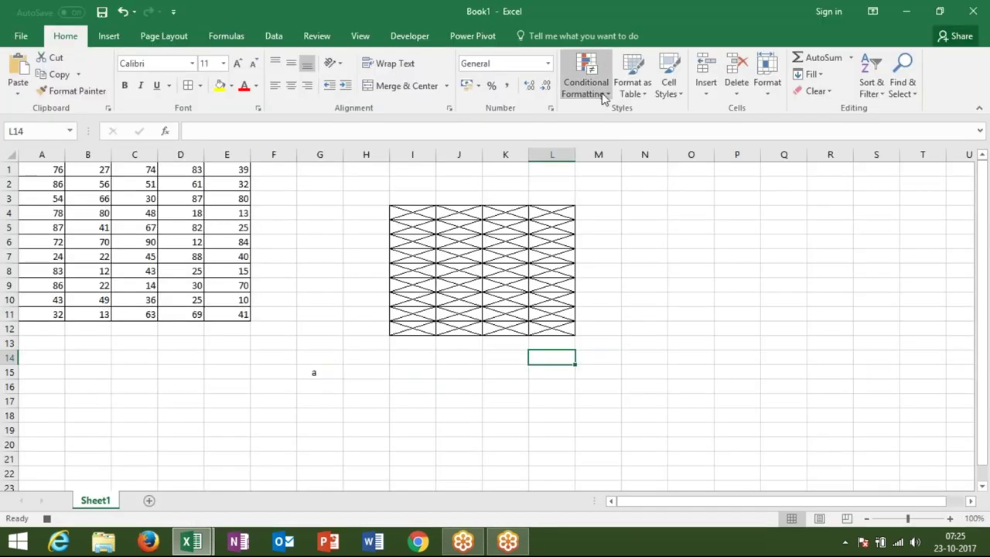
# Step: Try a 'Format only cells that contain' rule with the Cell Value condition, then cancel it
pyautogui.click(603, 94)
pyautogui.click(613, 264)
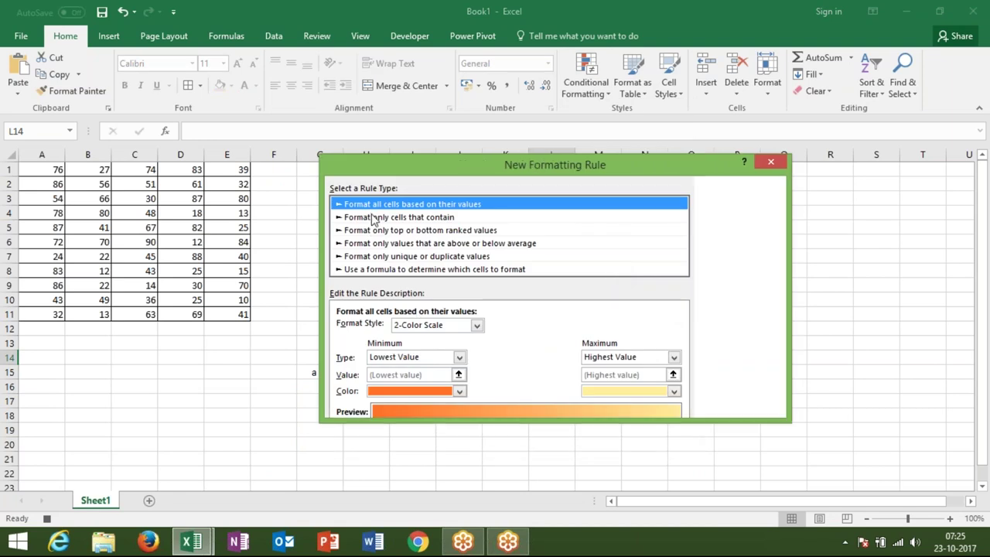
pyautogui.click(372, 217)
pyautogui.click(374, 329)
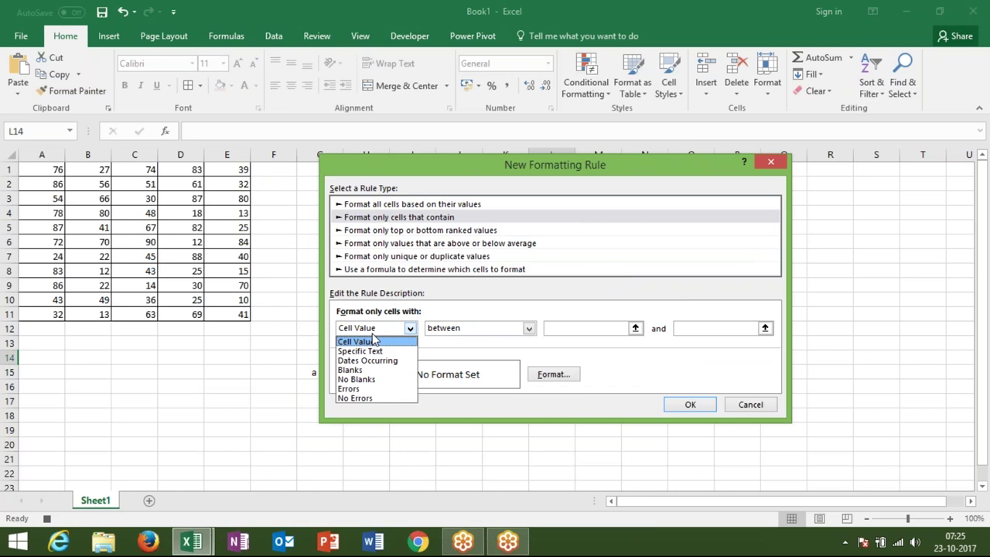
pyautogui.click(375, 340)
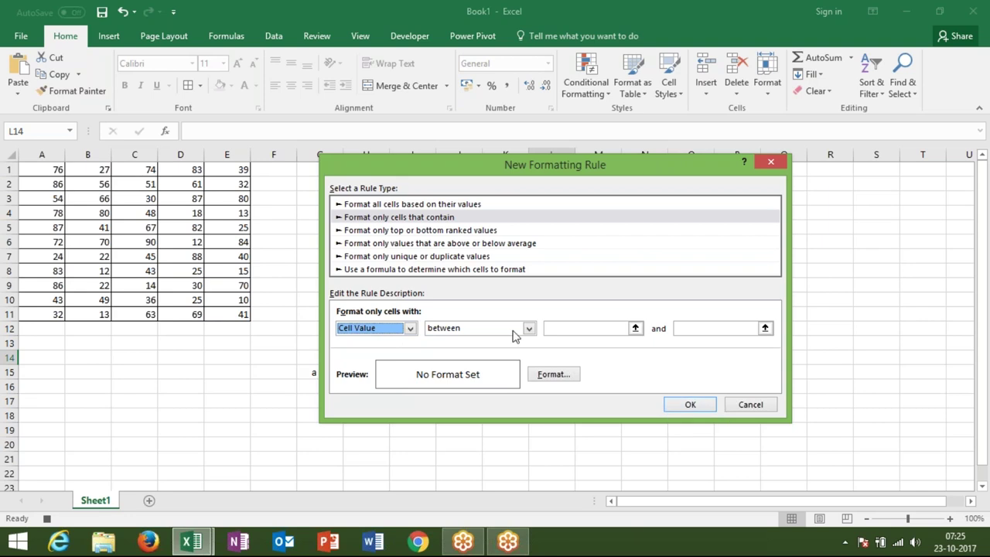
pyautogui.click(749, 404)
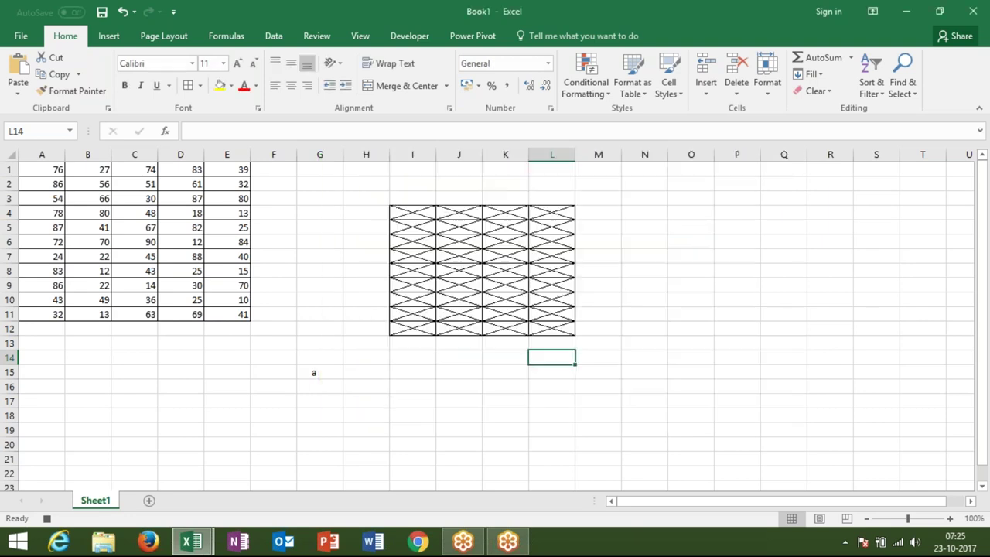
pyautogui.hotkey('alt', 'F11')
# Step: Point out the xlGreater operator and the threshold value 20 in Macro3
pyautogui.click(628, 338)
pyautogui.doubleClick(628, 338)
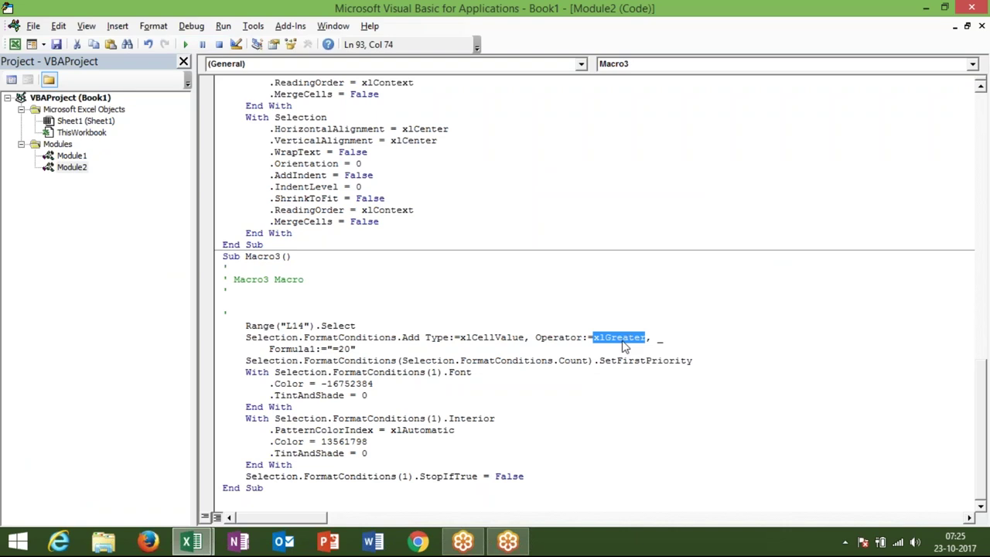
pyautogui.doubleClick(344, 349)
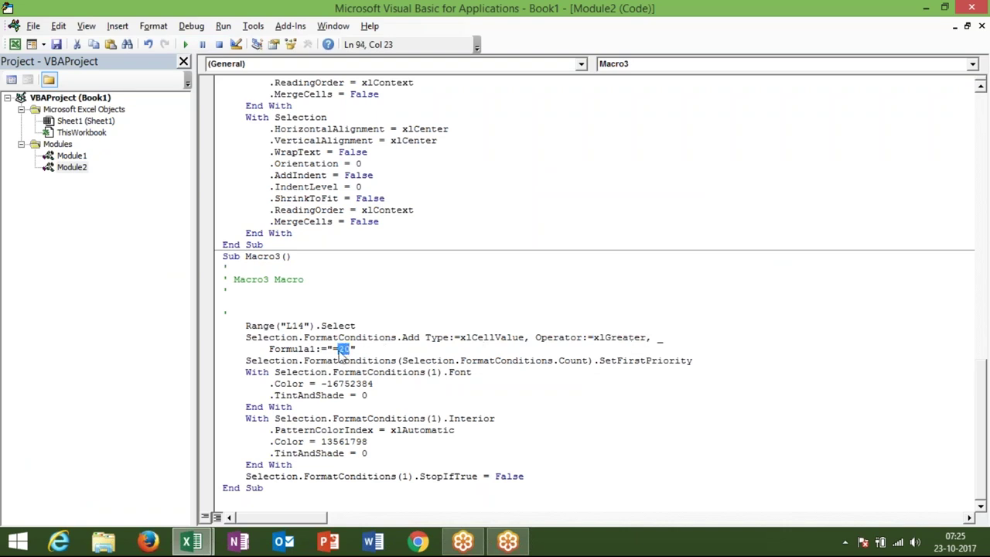
pyautogui.doubleClick(632, 337)
pyautogui.doubleClick(342, 349)
pyautogui.click(329, 373)
# Step: Examine the SetFirstPriority line and the font colour, TintAndShade and fill settings
pyautogui.click(379, 361)
pyautogui.click(578, 369)
pyautogui.doubleClick(628, 361)
pyautogui.click(664, 381)
pyautogui.moveTo(693, 362)
pyautogui.mouseDown()
pyautogui.moveTo(412, 353)
pyautogui.moveTo(246, 360)
pyautogui.mouseUp()
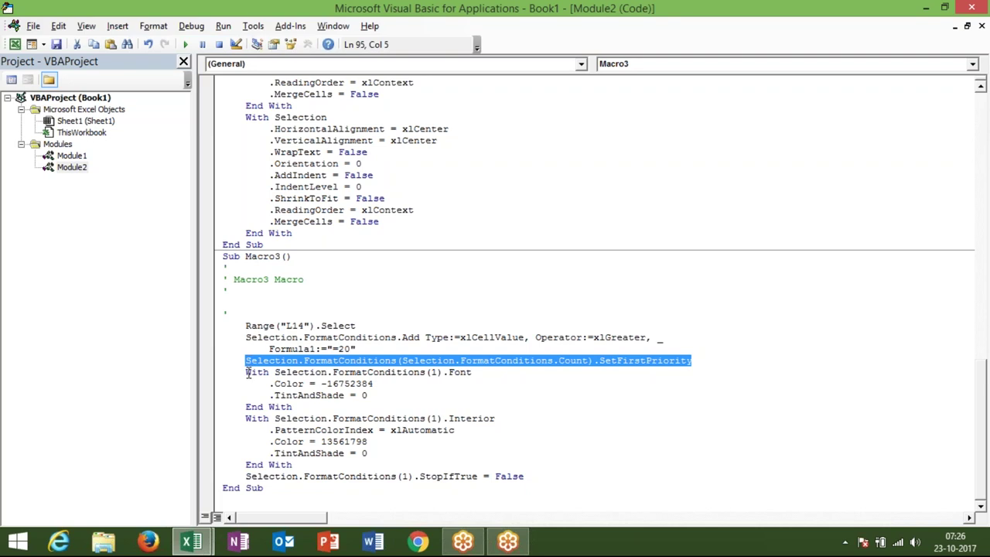
pyautogui.click(247, 371)
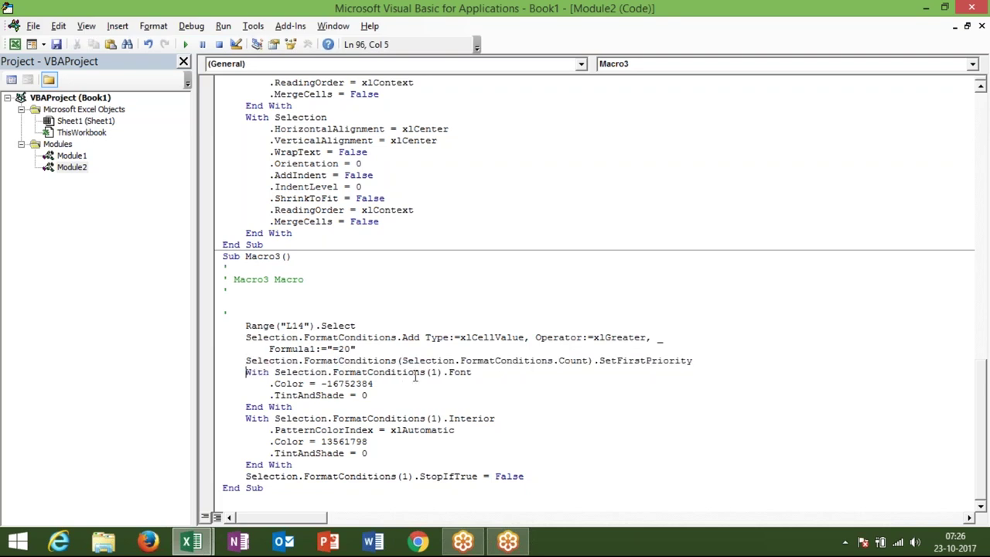
pyautogui.moveTo(430, 372); pyautogui.dragTo(438, 374)
pyautogui.click(374, 383)
pyautogui.doubleClick(364, 395)
pyautogui.click(393, 430)
pyautogui.click(297, 465)
pyautogui.moveTo(294, 465); pyautogui.dragTo(241, 376)
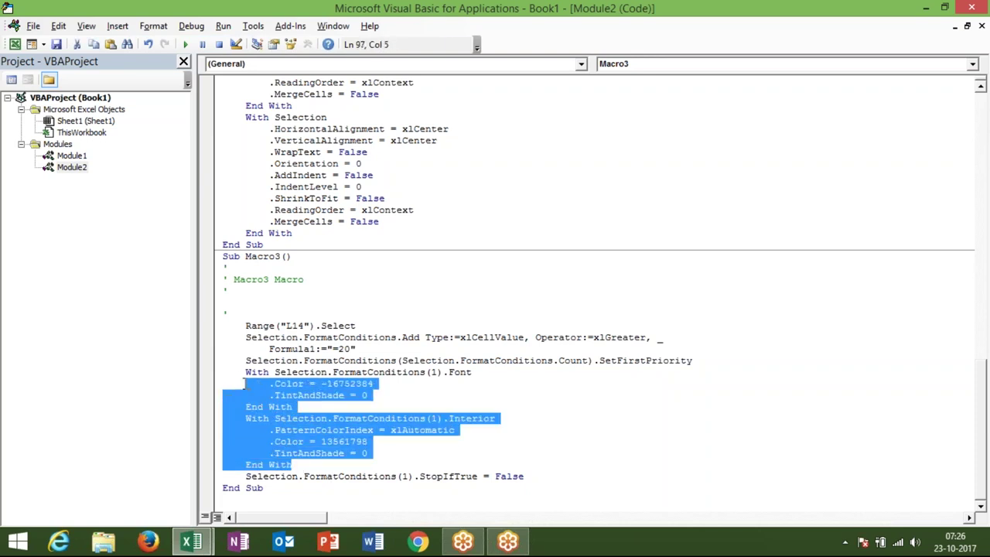
# Step: Delete the SetFirstPriority line from Macro3, leaving a blank line
pyautogui.click(244, 361)
pyautogui.moveTo(244, 361); pyautogui.dragTo(221, 374)
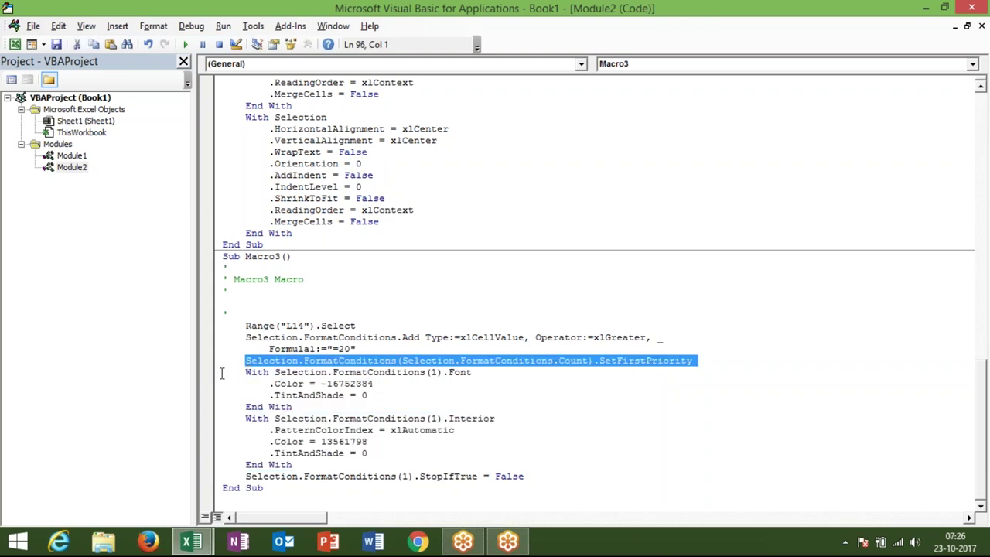
pyautogui.press('Delete')
pyautogui.press('Return')
pyautogui.press('Return')
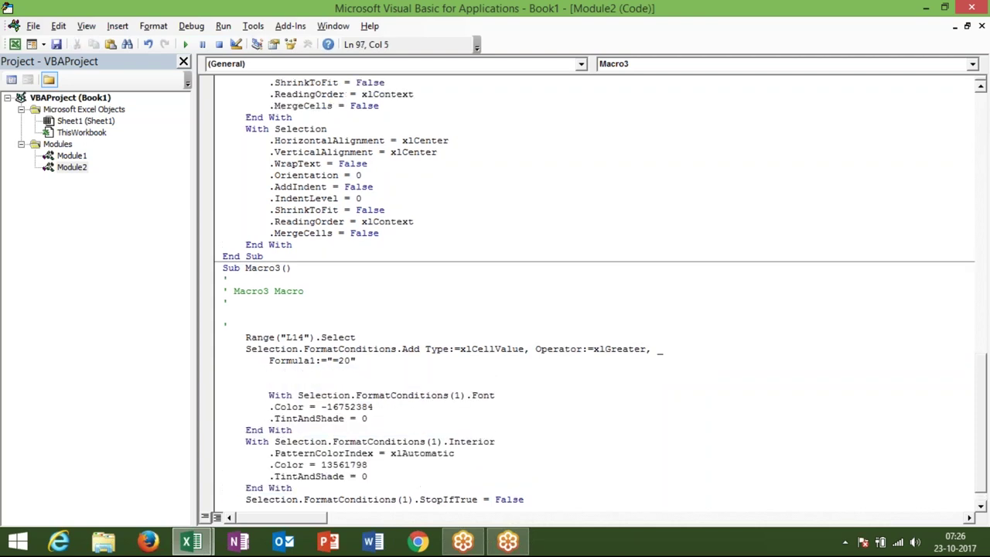
# Step: Delete the StopIfTrue line and review the remaining rule code before returning to Excel
pyautogui.moveTo(244, 498); pyautogui.dragTo(565, 476)
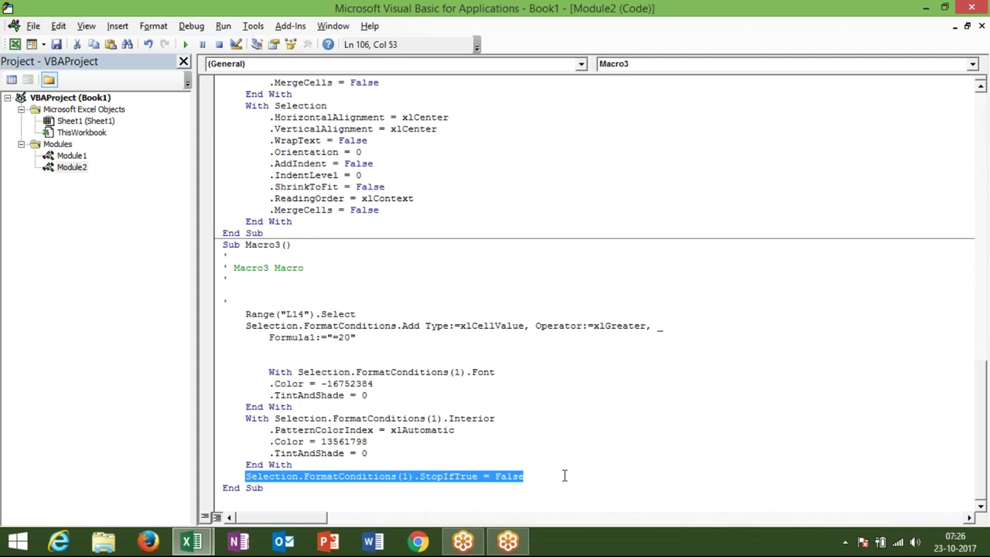
pyautogui.press('Delete')
pyautogui.click(244, 326)
pyautogui.moveTo(244, 325)
pyautogui.mouseDown()
pyautogui.moveTo(363, 471)
pyautogui.moveTo(368, 459)
pyautogui.mouseUp()
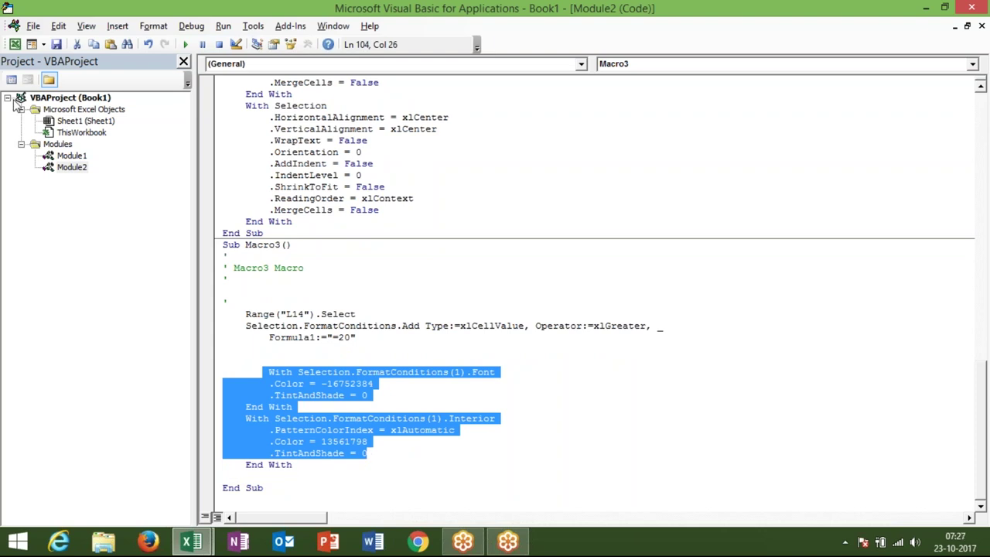
pyautogui.hotkey('alt', 'Tab')
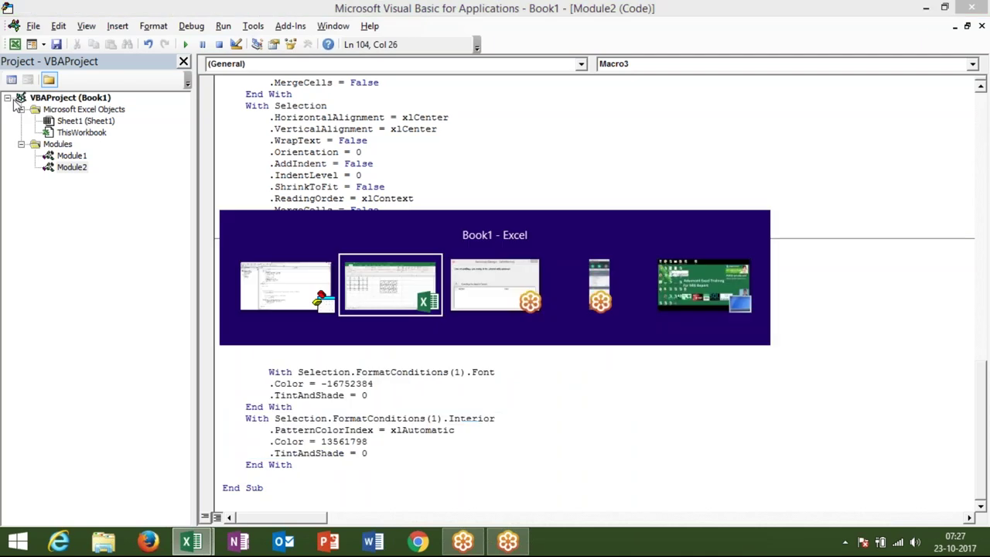
# Step: Apply a blue Gradient Fill data bar to cell D5
pyautogui.click(190, 228)
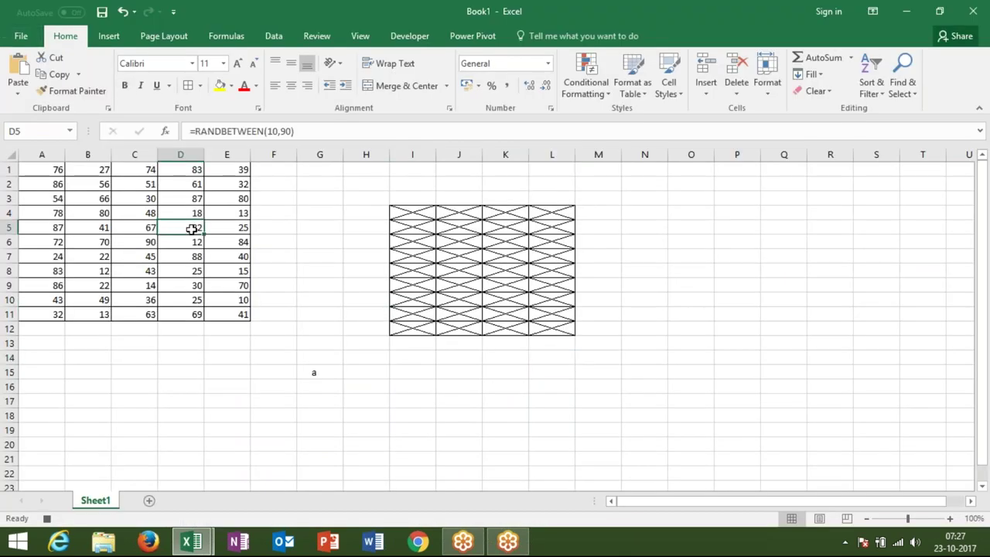
pyautogui.click(608, 96)
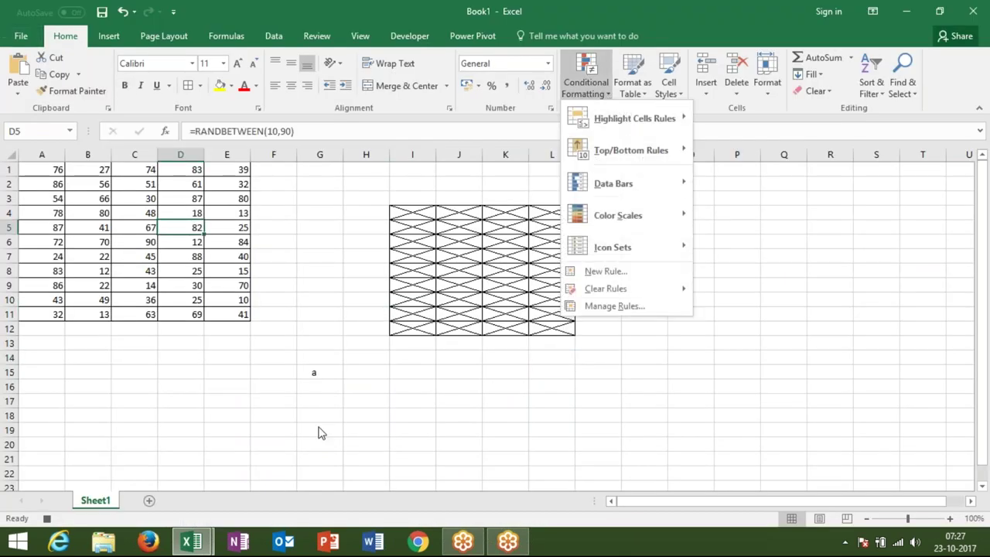
pyautogui.moveTo(654, 194)
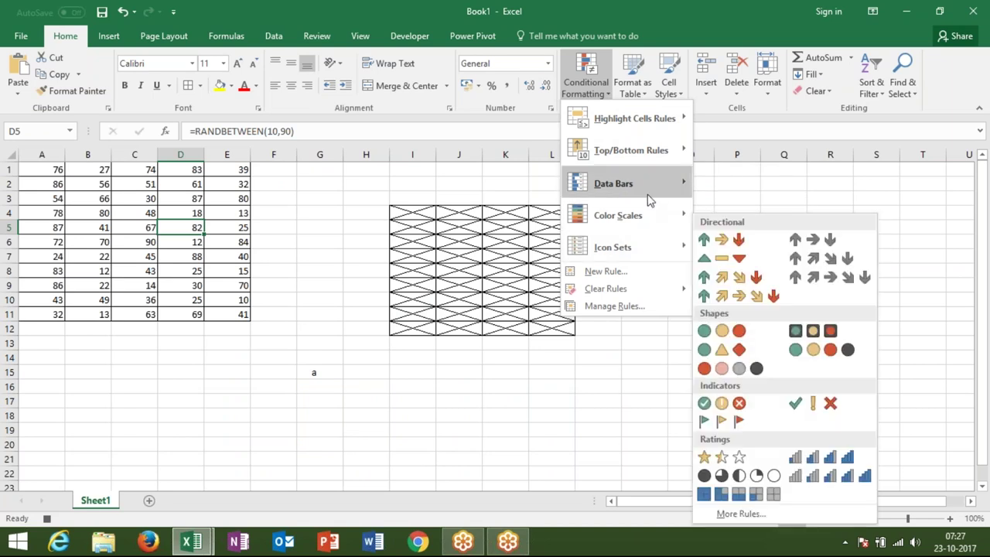
pyautogui.click(707, 199)
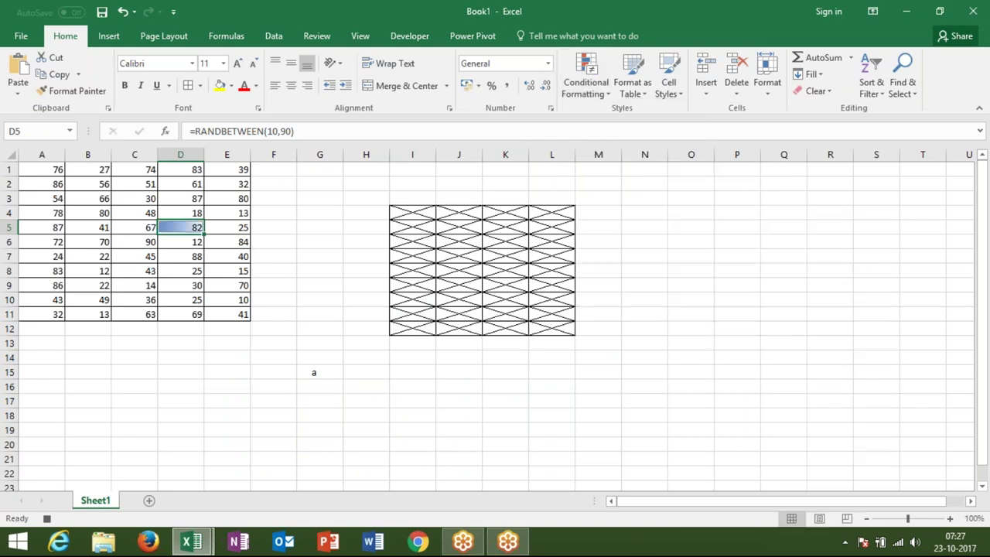
pyautogui.hotkey('alt', 'Tab')
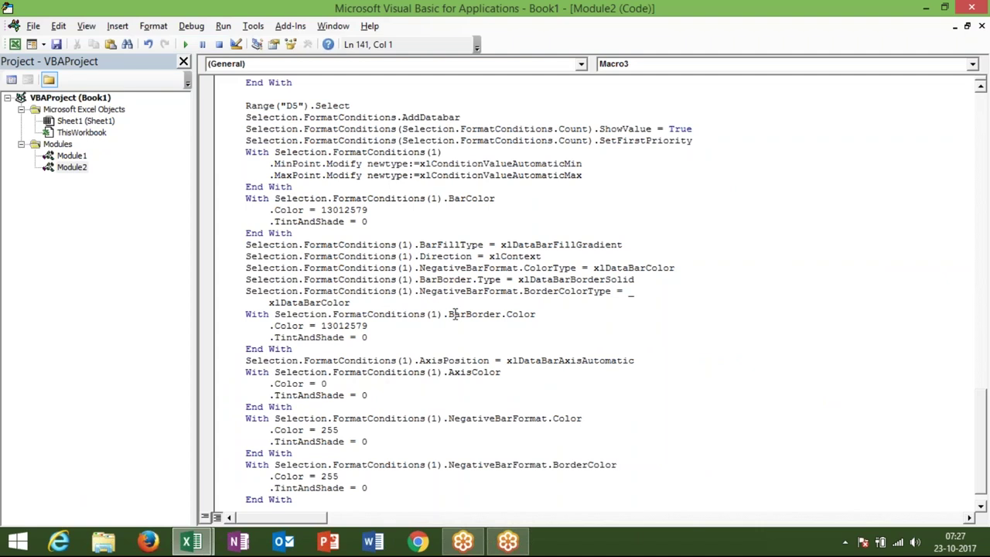
# Step: Highlight the AddDatabar BarFillType gradient, direction and solid border lines in the recorded code
pyautogui.click(323, 383)
pyautogui.click(309, 245)
pyautogui.doubleClick(434, 245)
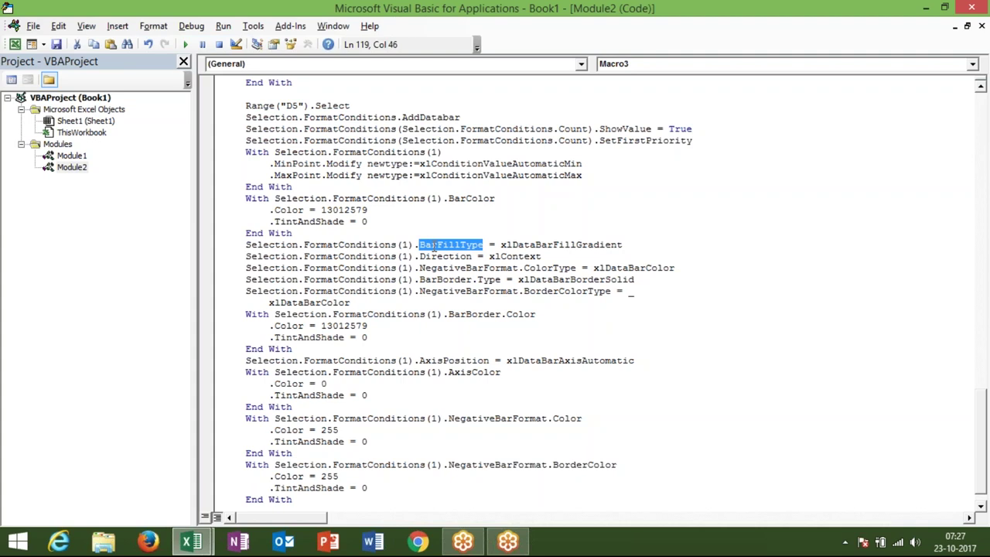
pyautogui.moveTo(504, 245)
pyautogui.mouseDown()
pyautogui.moveTo(586, 245)
pyautogui.moveTo(531, 256)
pyautogui.moveTo(557, 268)
pyautogui.mouseUp()
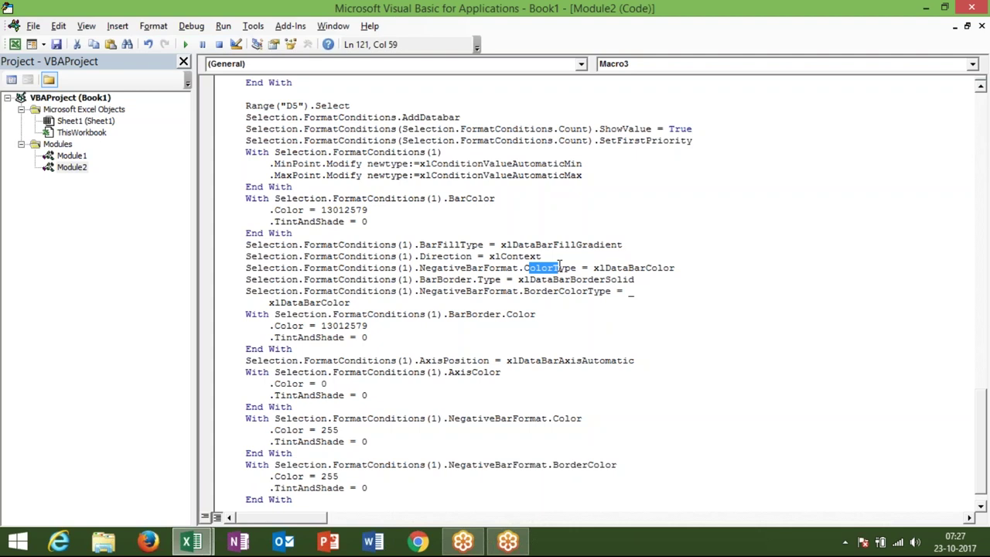
pyautogui.moveTo(558, 279); pyautogui.dragTo(501, 279)
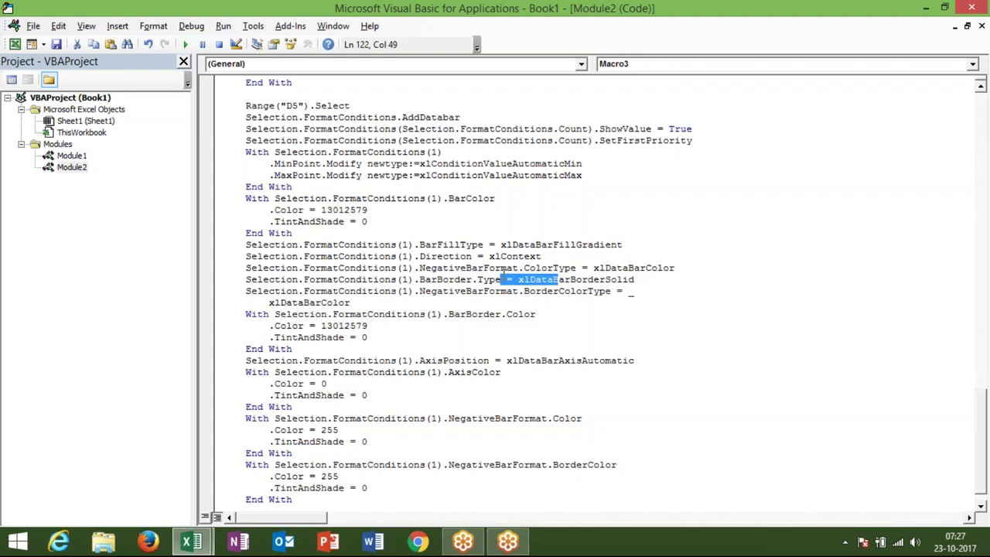
pyautogui.moveTo(483, 290); pyautogui.dragTo(530, 306)
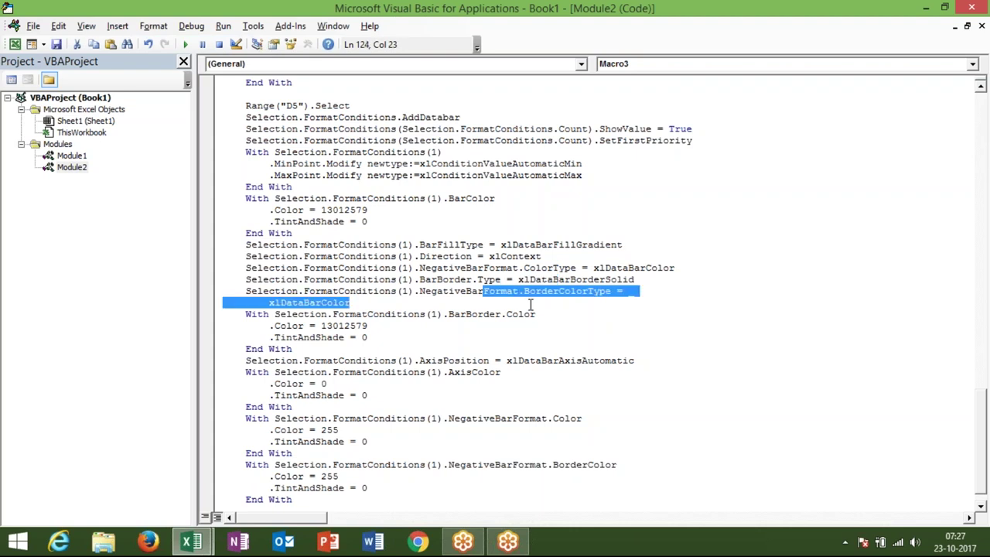
pyautogui.moveTo(358, 303)
pyautogui.mouseDown()
pyautogui.moveTo(281, 291)
pyautogui.moveTo(236, 244)
pyautogui.mouseUp()
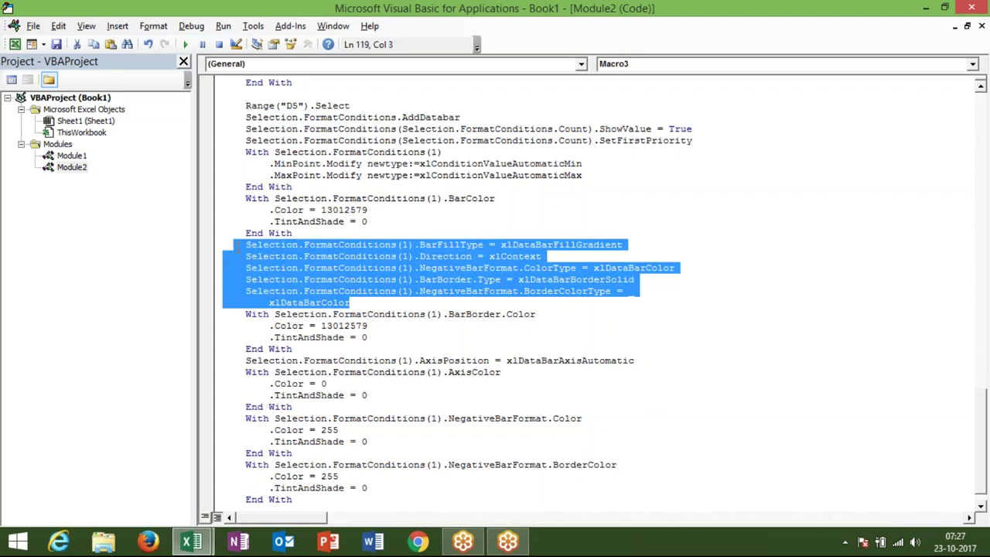
pyautogui.hotkey('alt', 'F11')
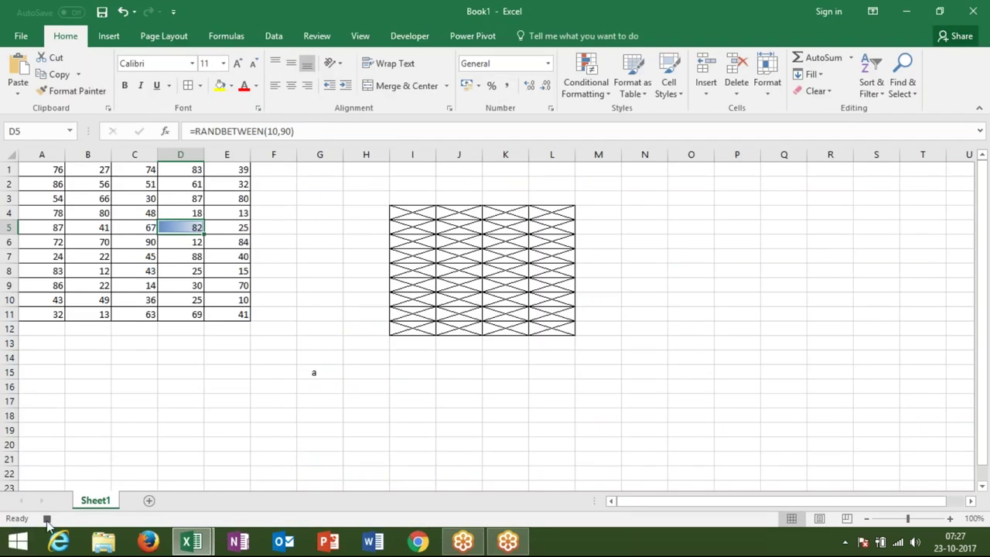
# Step: Stop the macro recording, then briefly open and close the Conditional Formatting menu
pyautogui.click(46, 519)
pyautogui.click(583, 93)
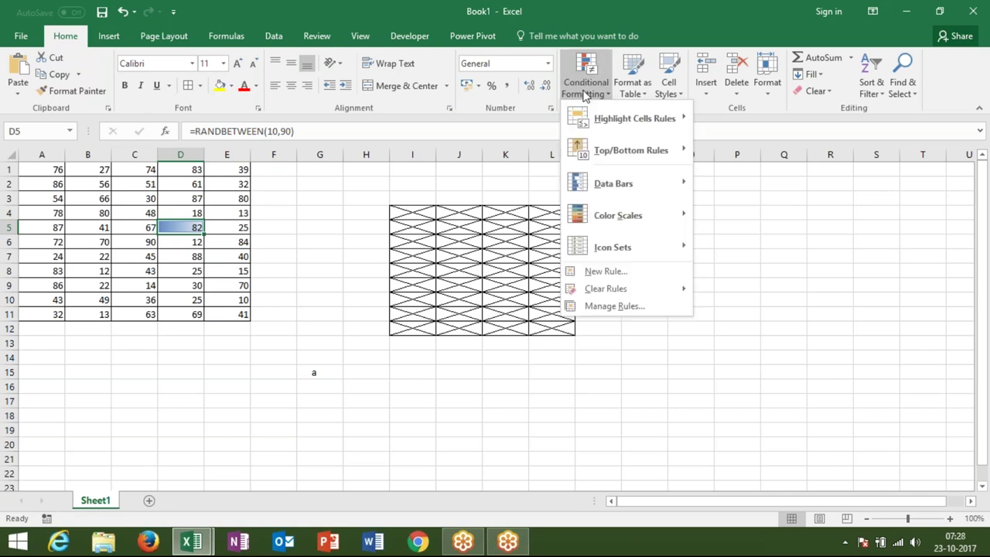
pyautogui.click(529, 104)
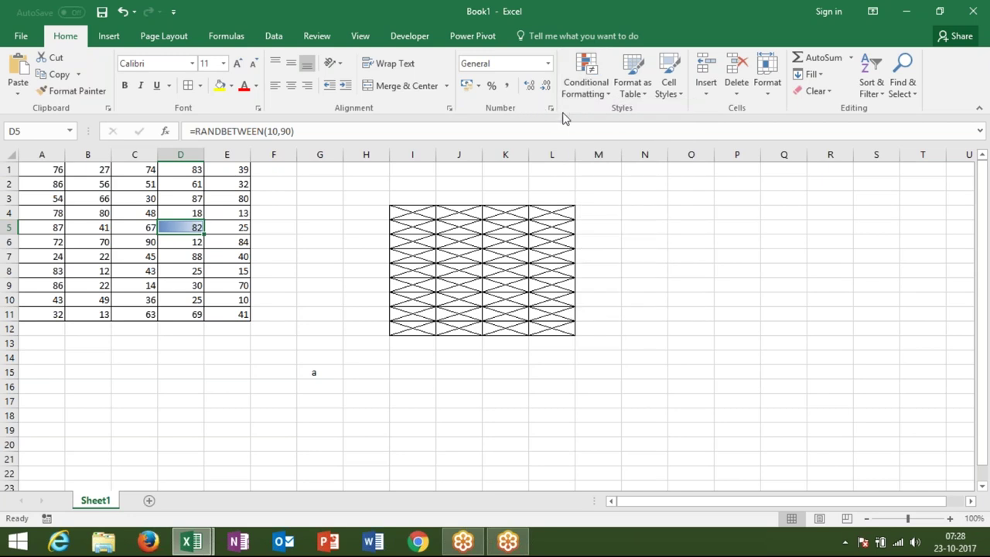